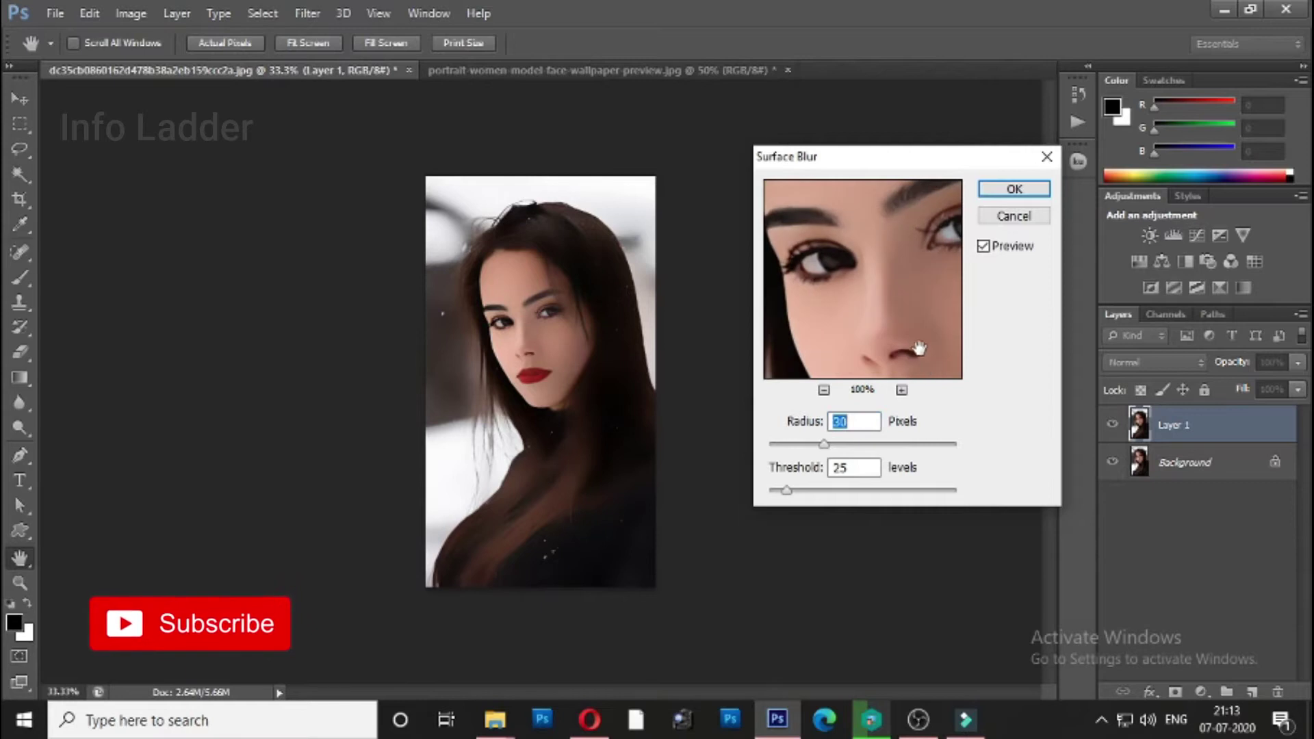
Apply Surface Blur to Layer 1 with a radius of 25 pixels and a threshold of 15 levels
text(25)
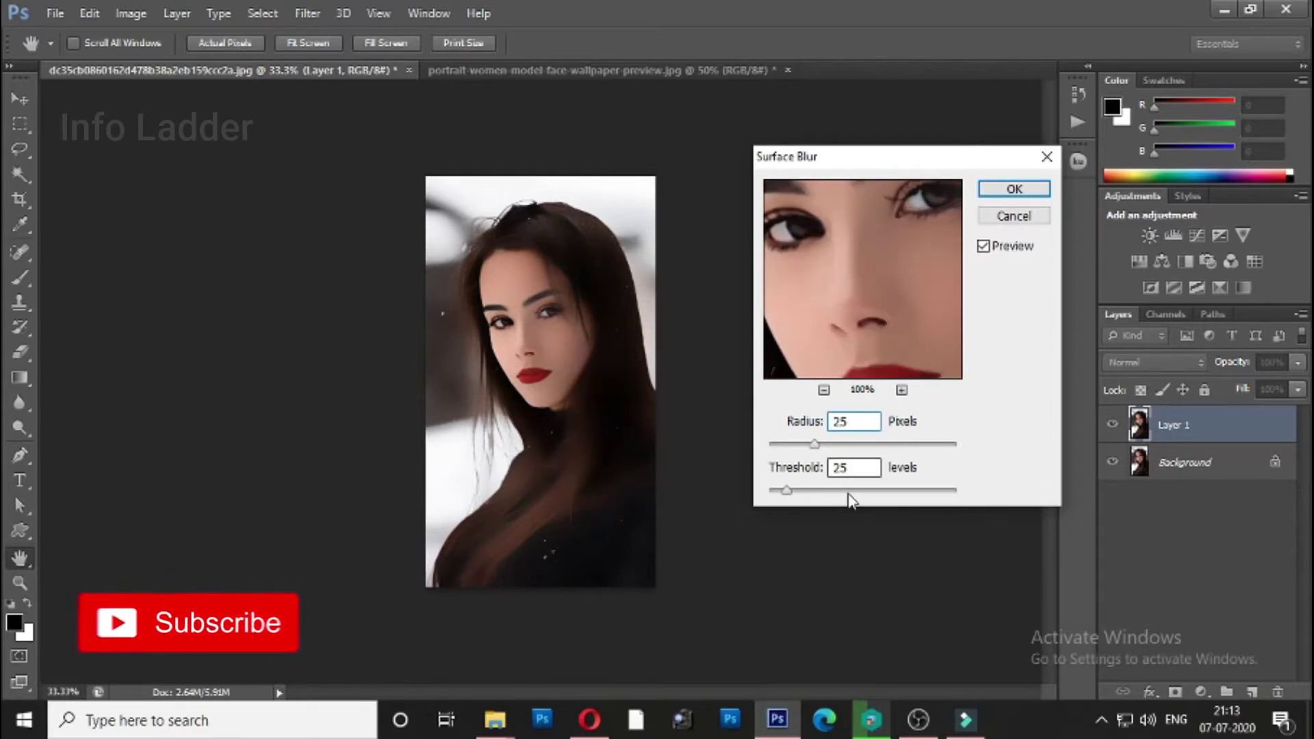
drag(853, 472, 809, 477)
text(2)
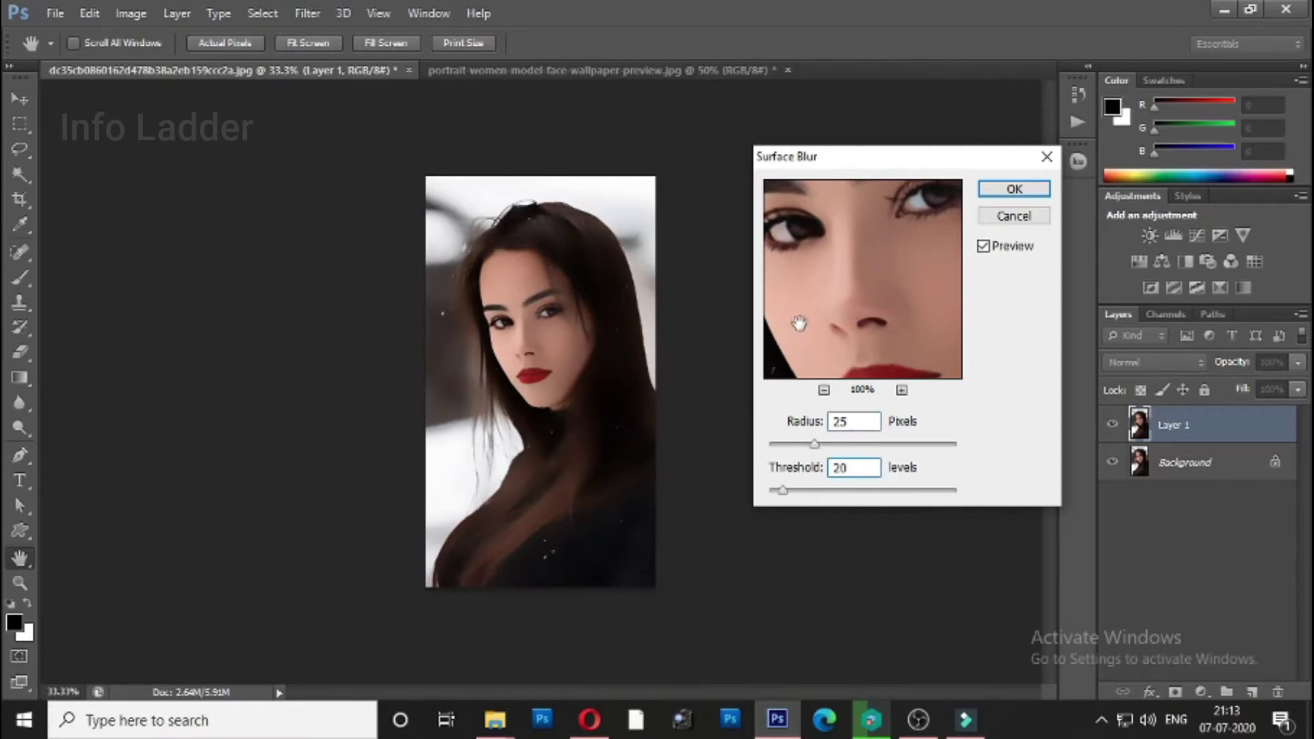
text(0)
drag(861, 472, 787, 476)
text(15)
drag(858, 286, 892, 280)
click(1013, 191)
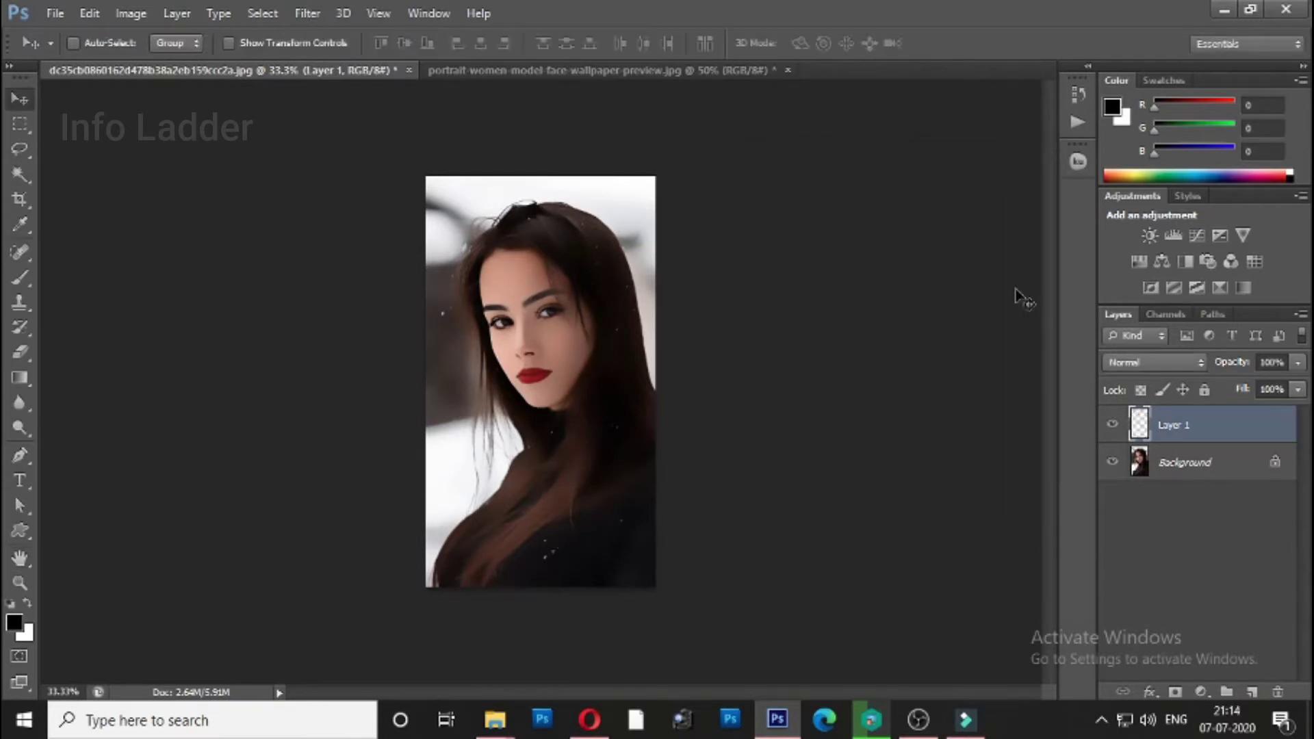
Add a black layer mask to Layer 1 and get the Brush tool ready with white for close-up work on the face
alt+click(1176, 693)
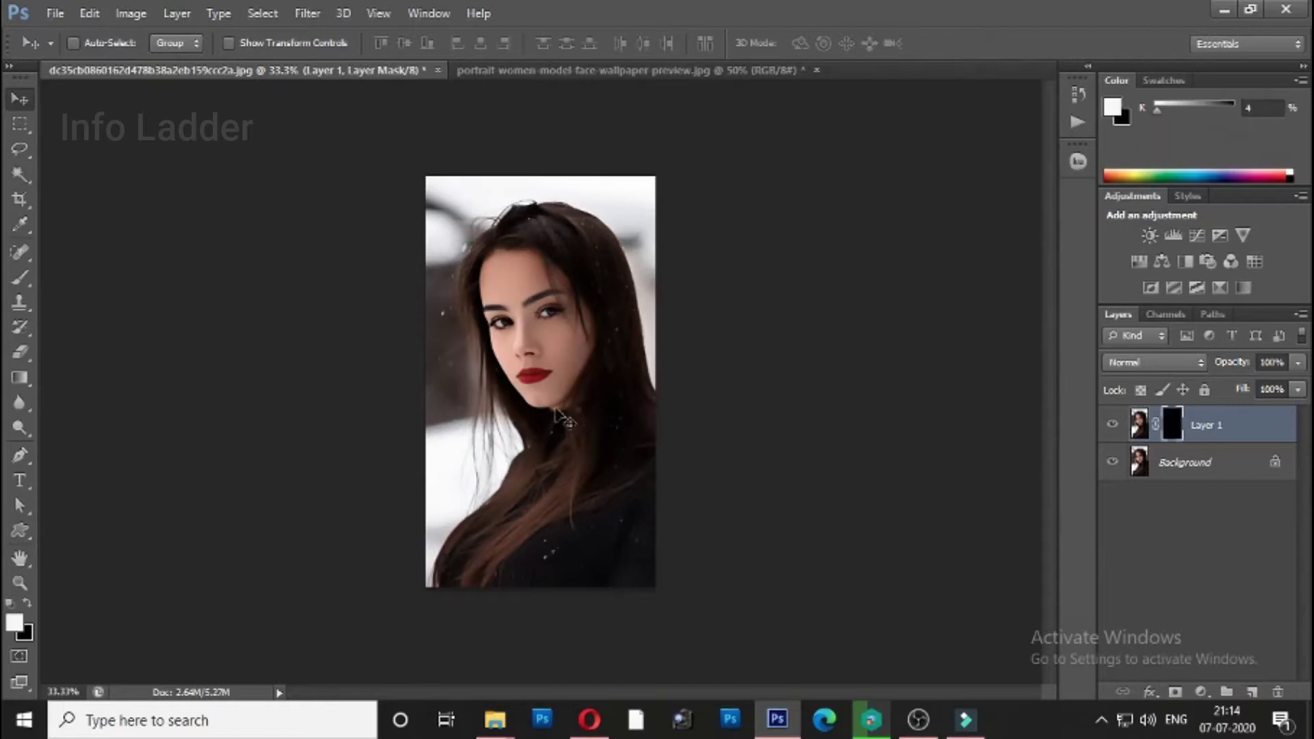
key(ctrl+plus)
key(ctrl+plus)
key(b)
key(ctrl+plus)
key(ctrl+plus)
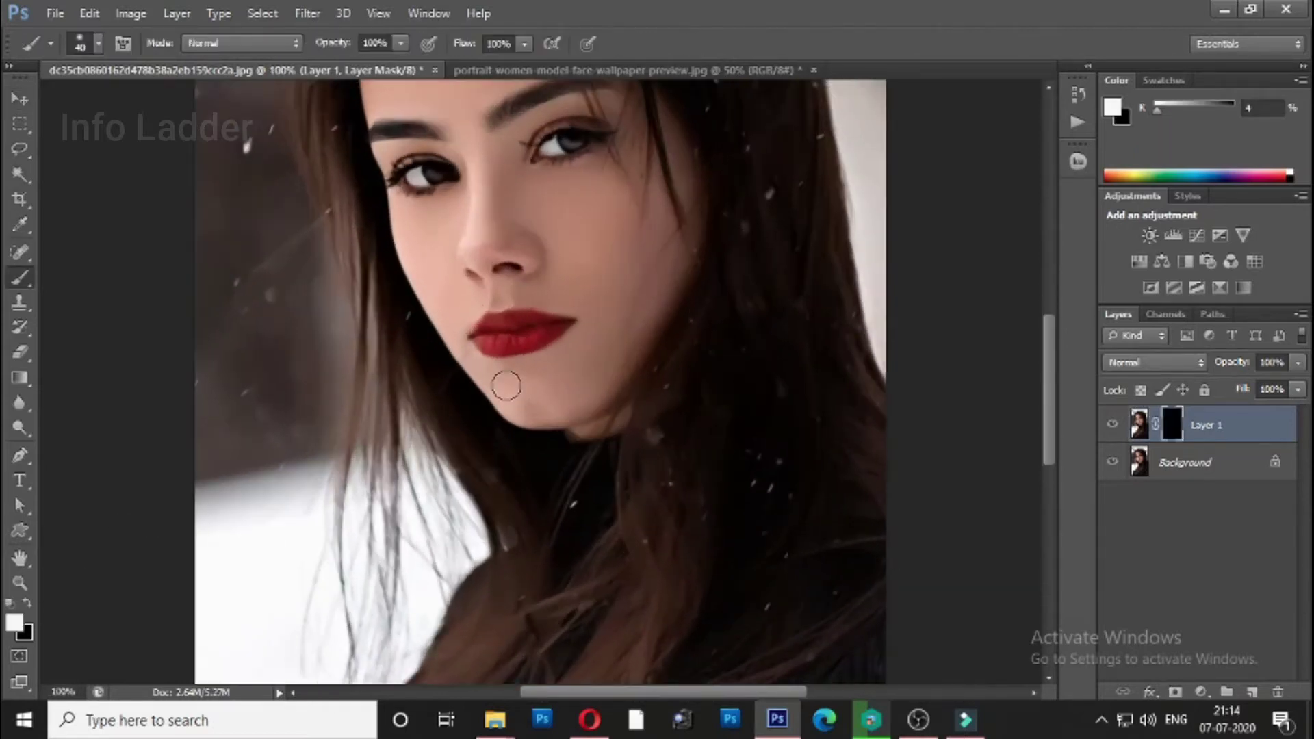
Paint white on Layer 1's mask over the cheeks, nose, forehead and chin to reveal the smoothed skin
drag(628, 424, 775, 330)
mouse_move(626, 168)
mouse_down()
mouse_move(654, 572)
mouse_move(650, 439)
mouse_up()
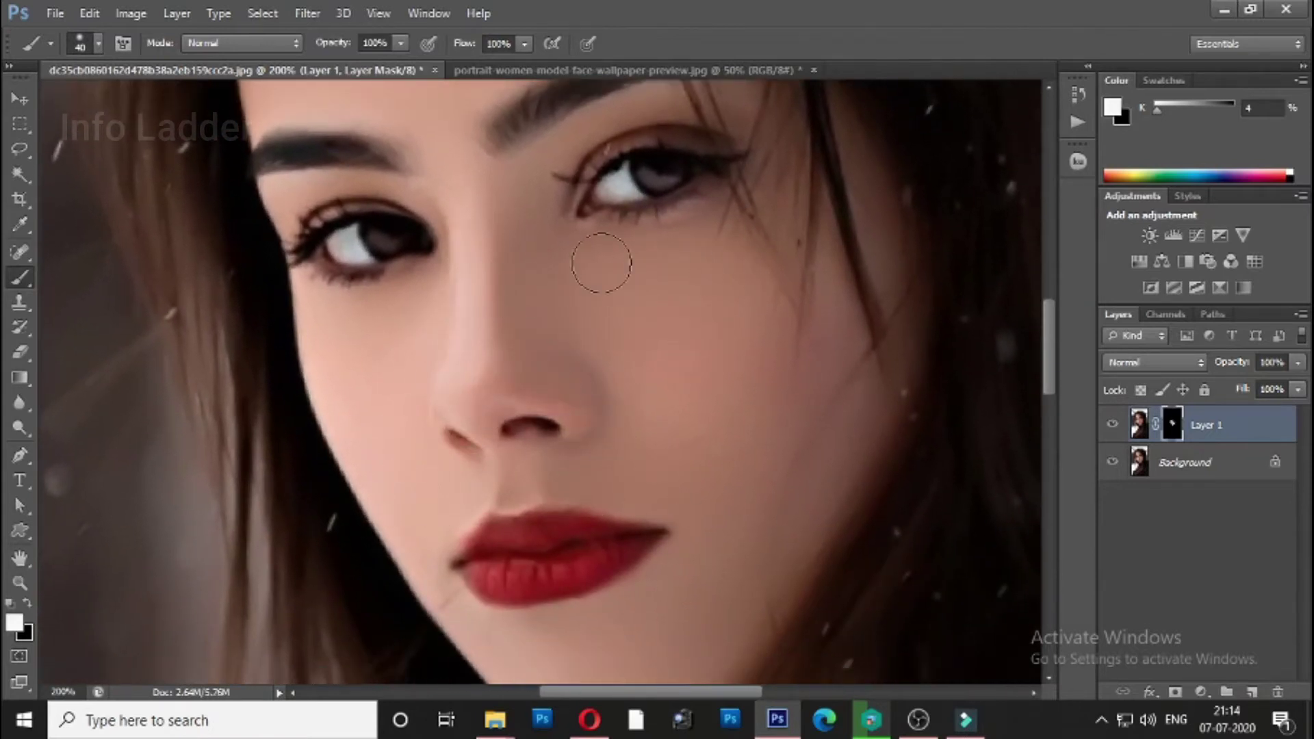
drag(824, 426, 709, 452)
drag(432, 361, 606, 397)
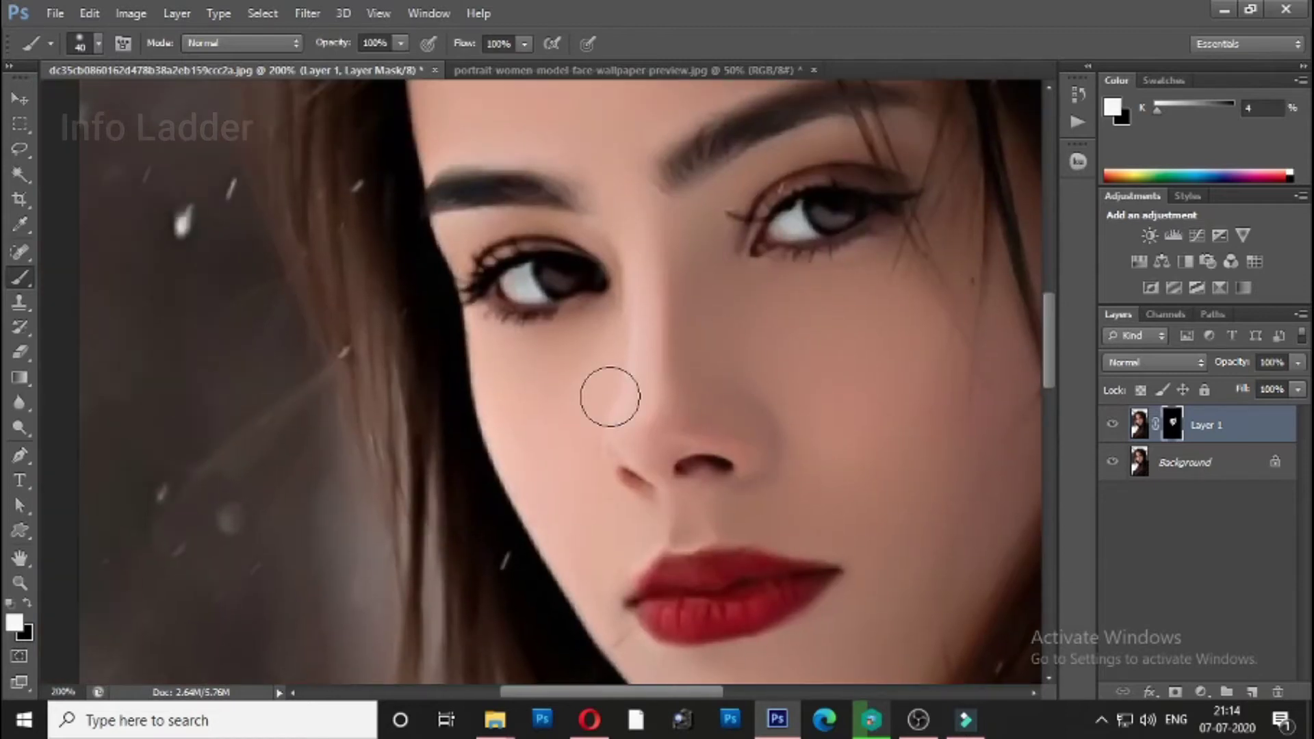
drag(553, 333, 590, 469)
drag(584, 254, 651, 342)
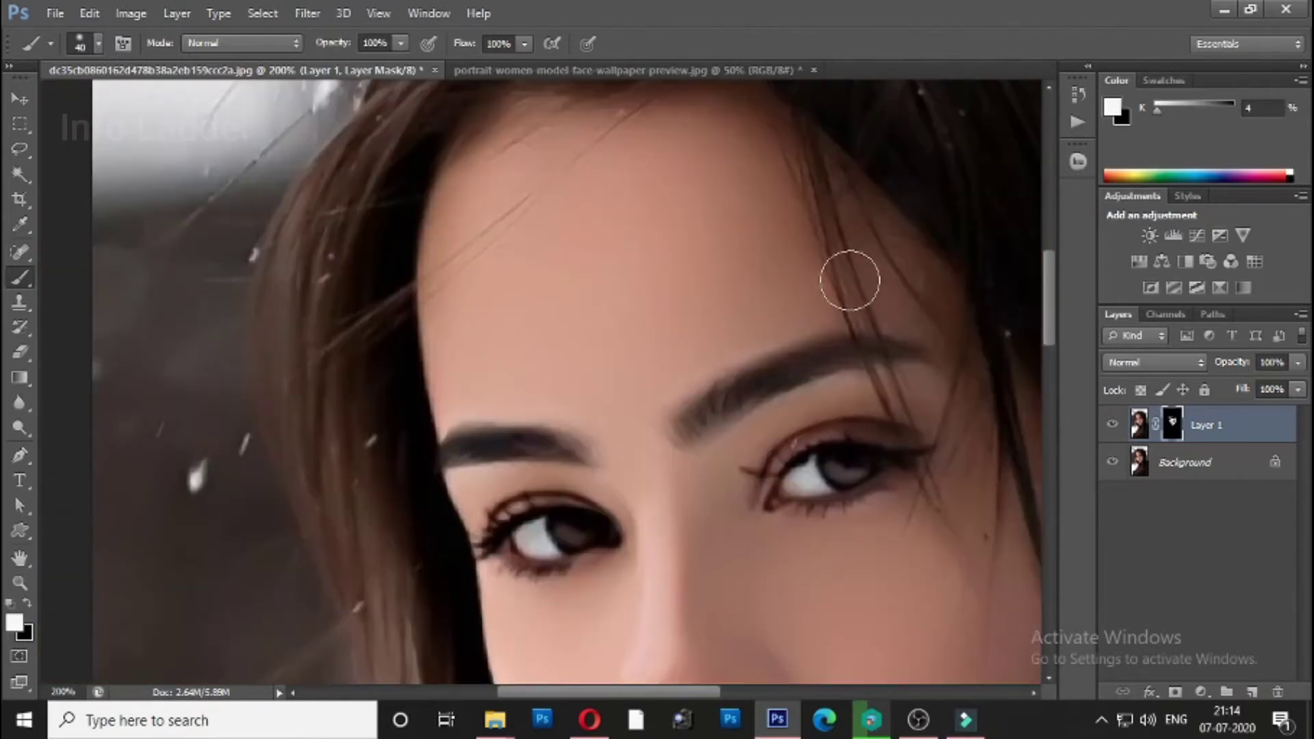
drag(707, 170, 729, 276)
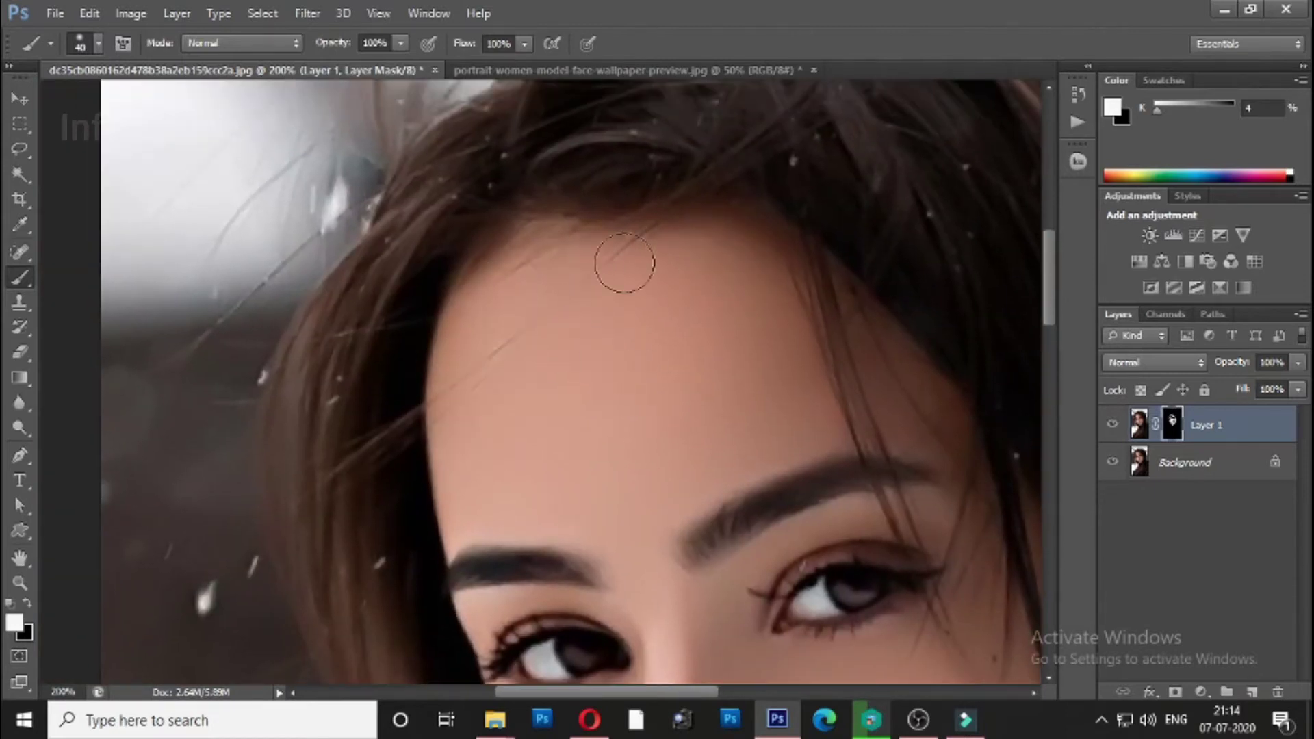
drag(631, 504, 603, 367)
drag(671, 624, 650, 401)
drag(634, 457, 619, 317)
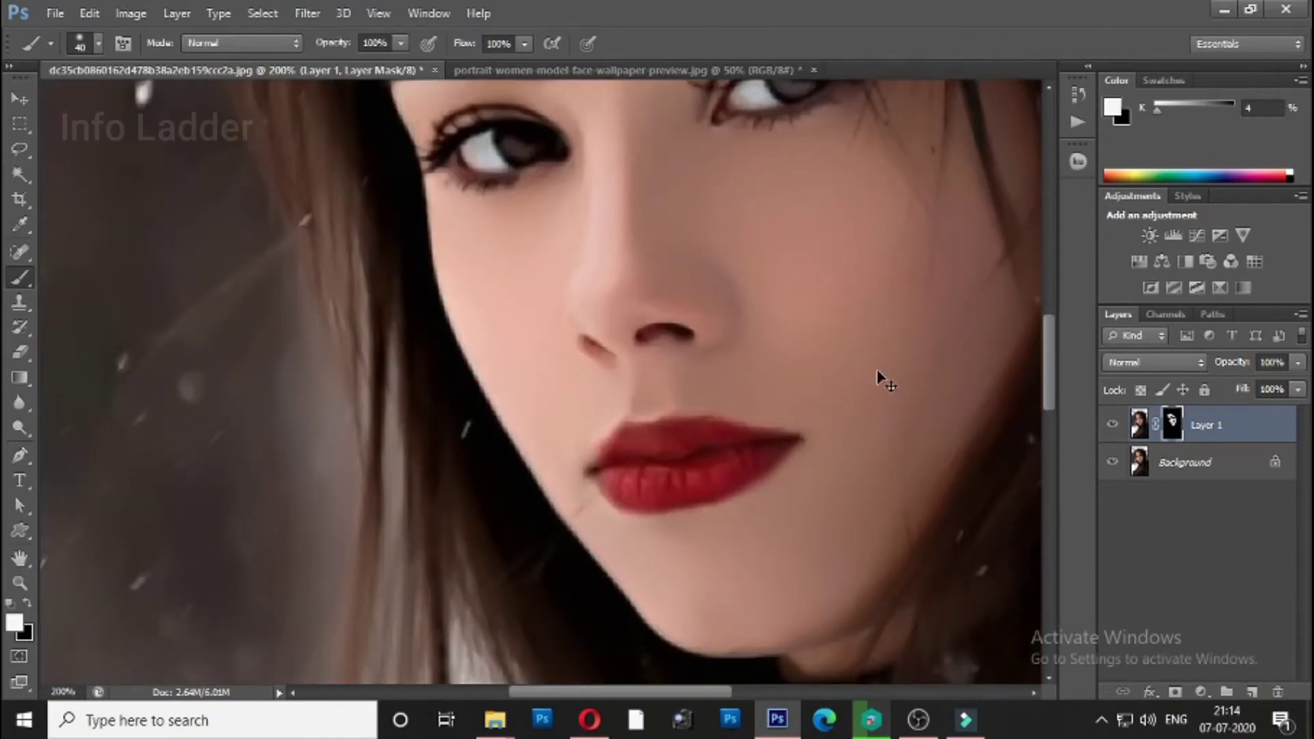
key(ctrl+minus)
key(v)
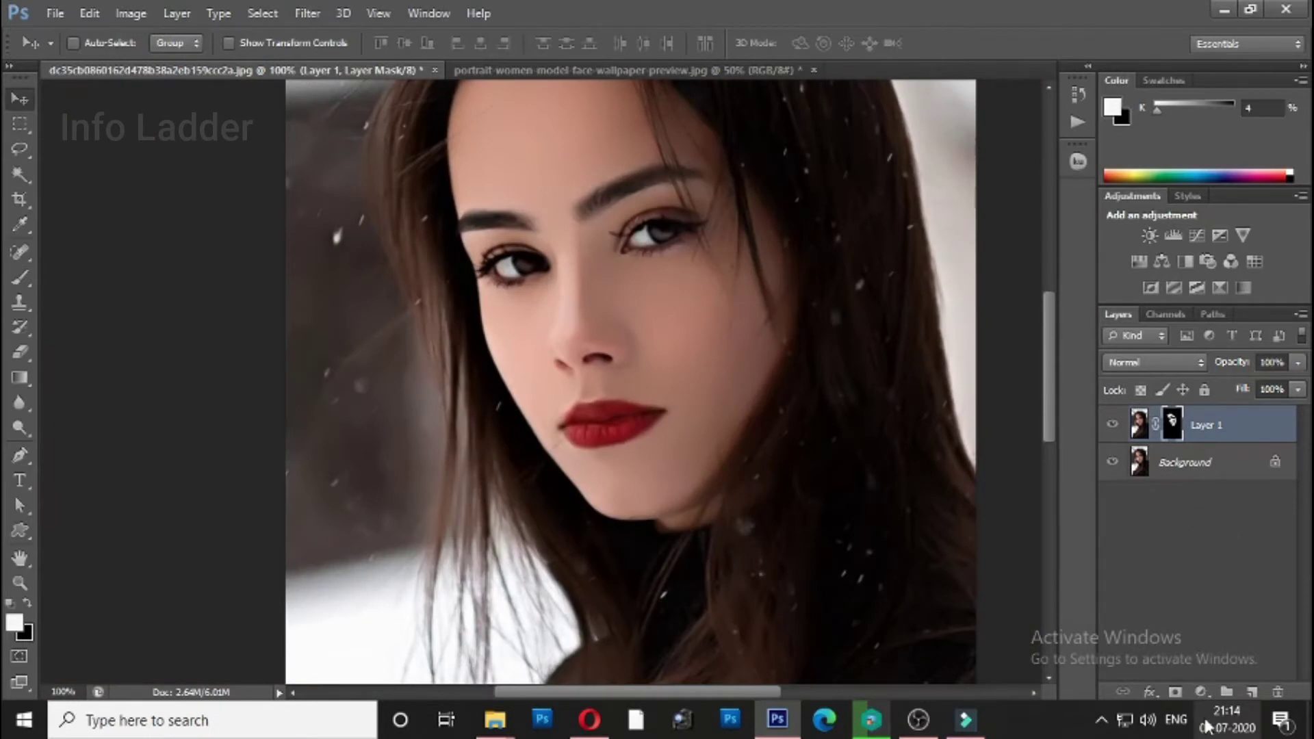
Add a dark red (900101) solid color fill layer above Layer 1 and set its blend mode to Subtract
click(1203, 692)
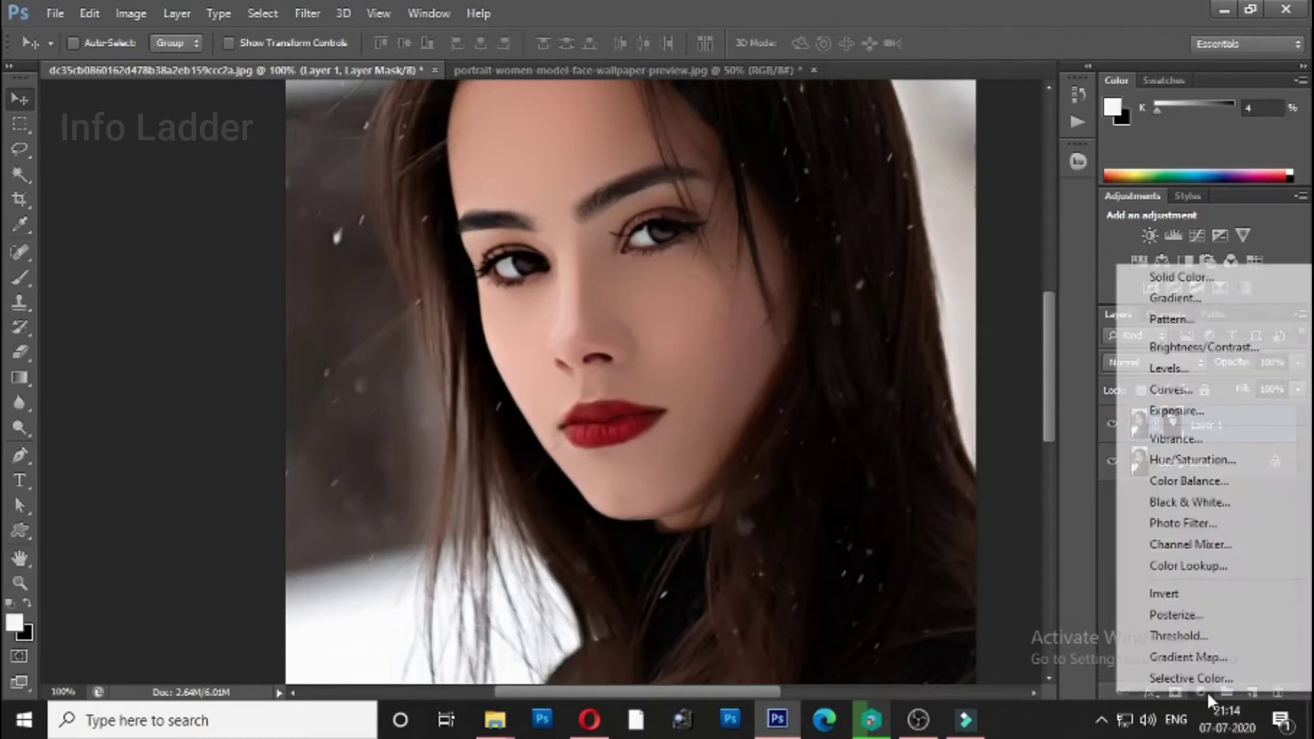
click(1177, 275)
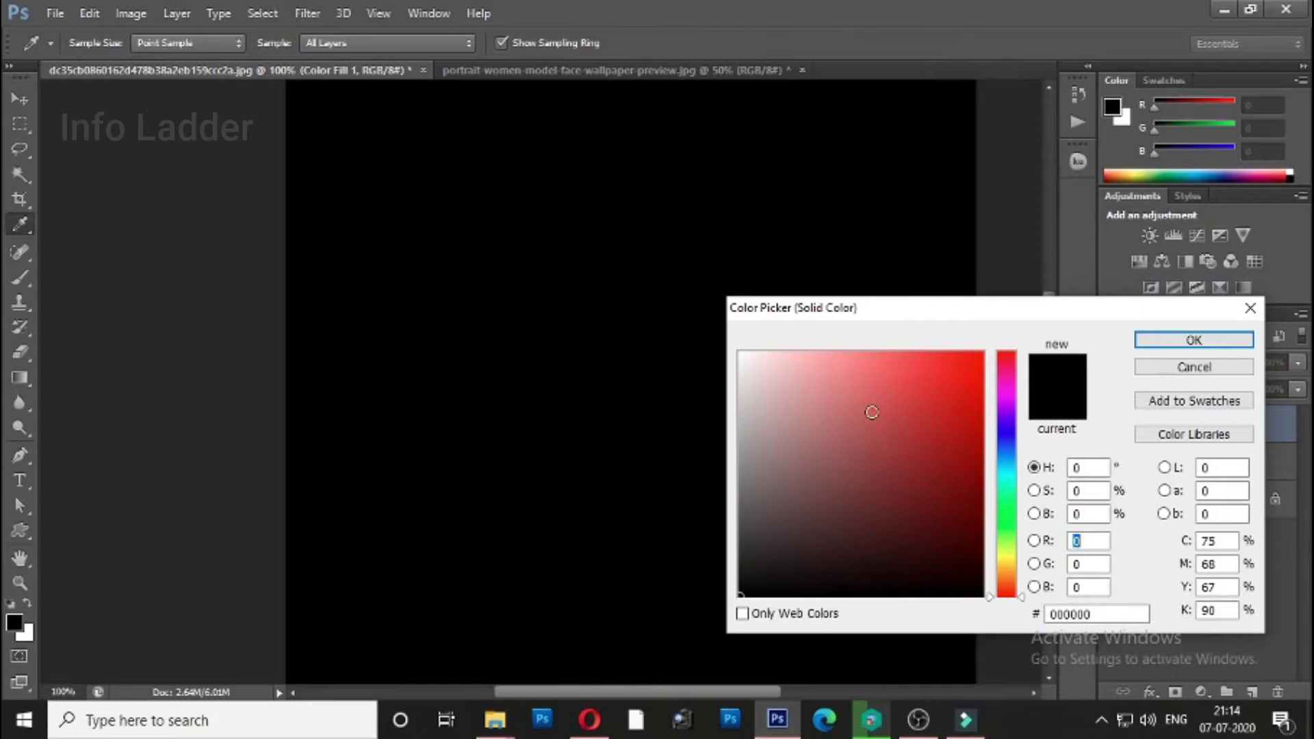
click(982, 459)
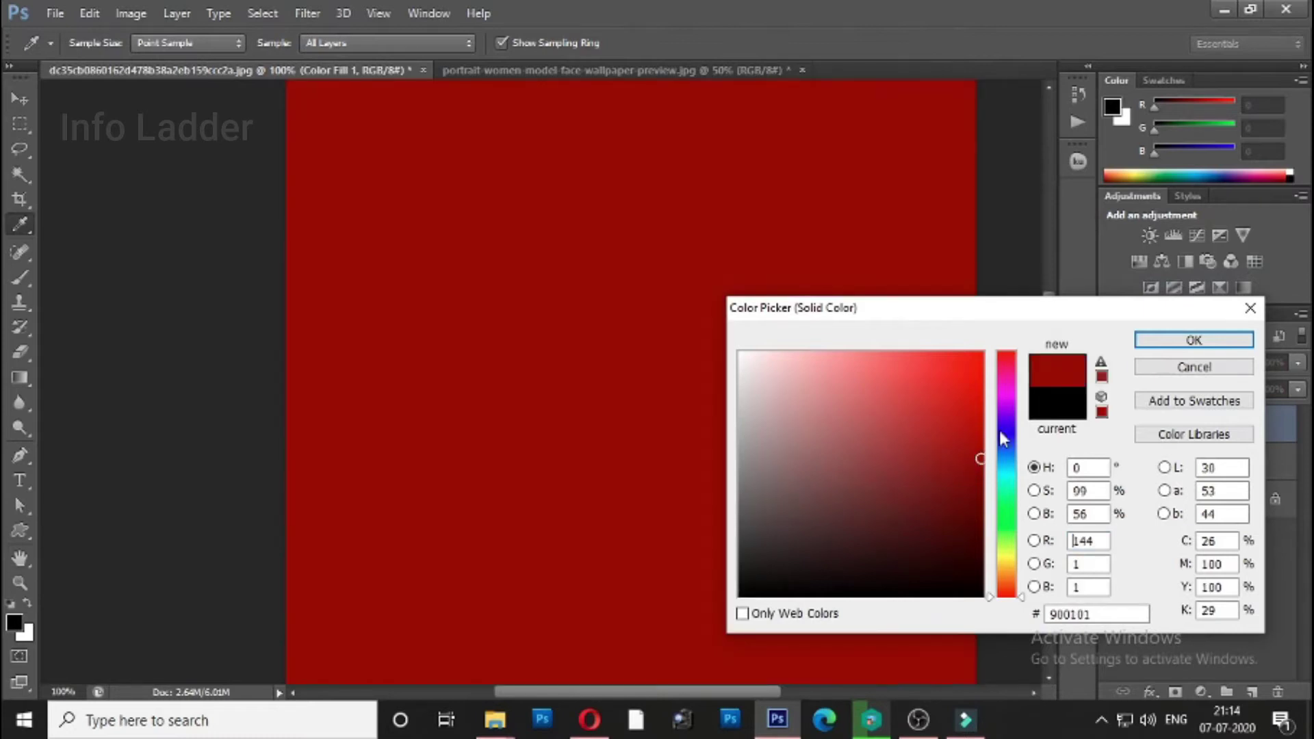
click(1192, 341)
click(1171, 360)
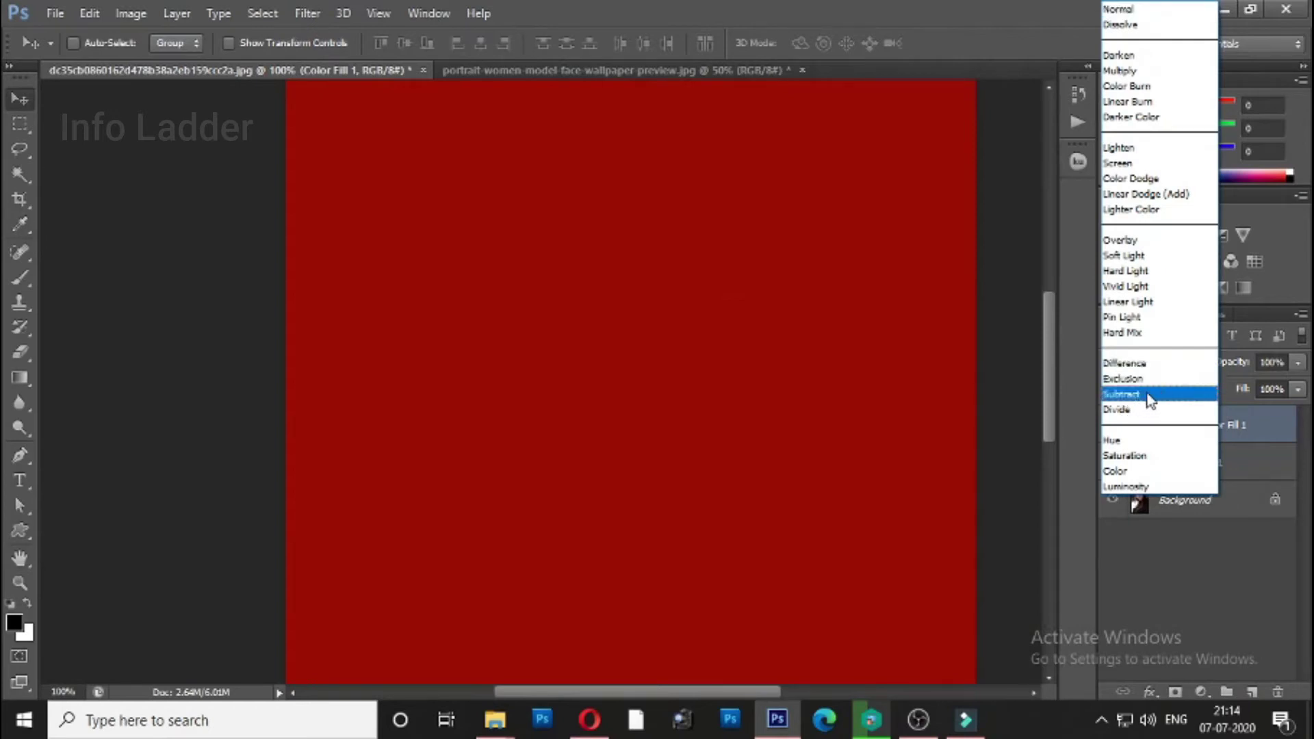
click(1148, 394)
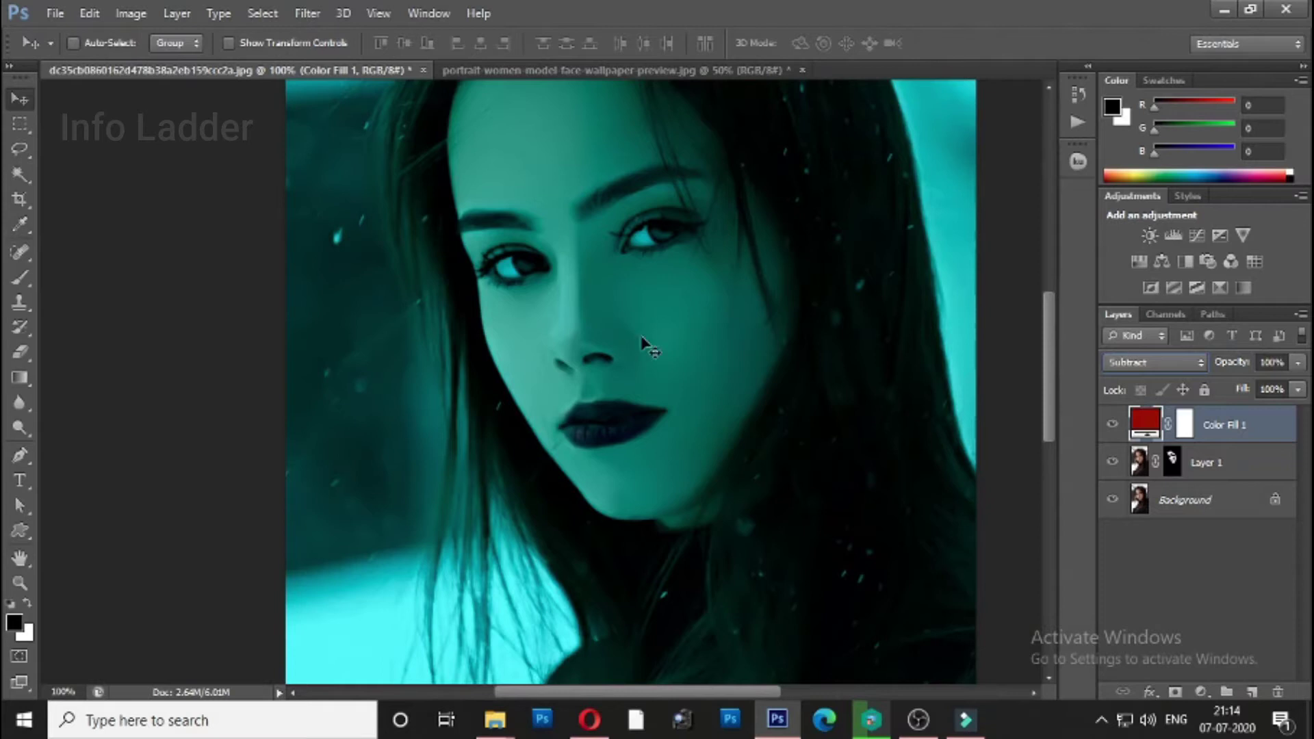
Fill the red fill layer's mask with a horizontal white-to-black linear gradient running from the image's left edge to its right edge
click(1182, 426)
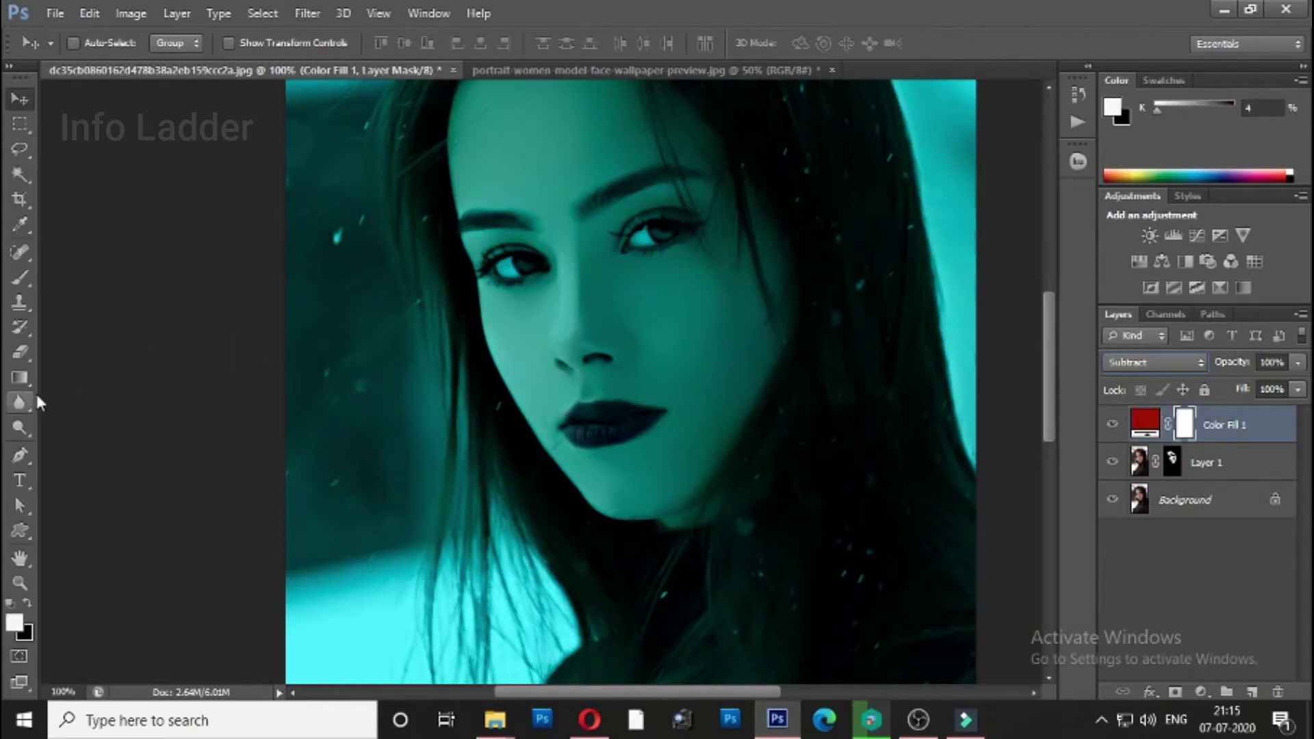
click(23, 378)
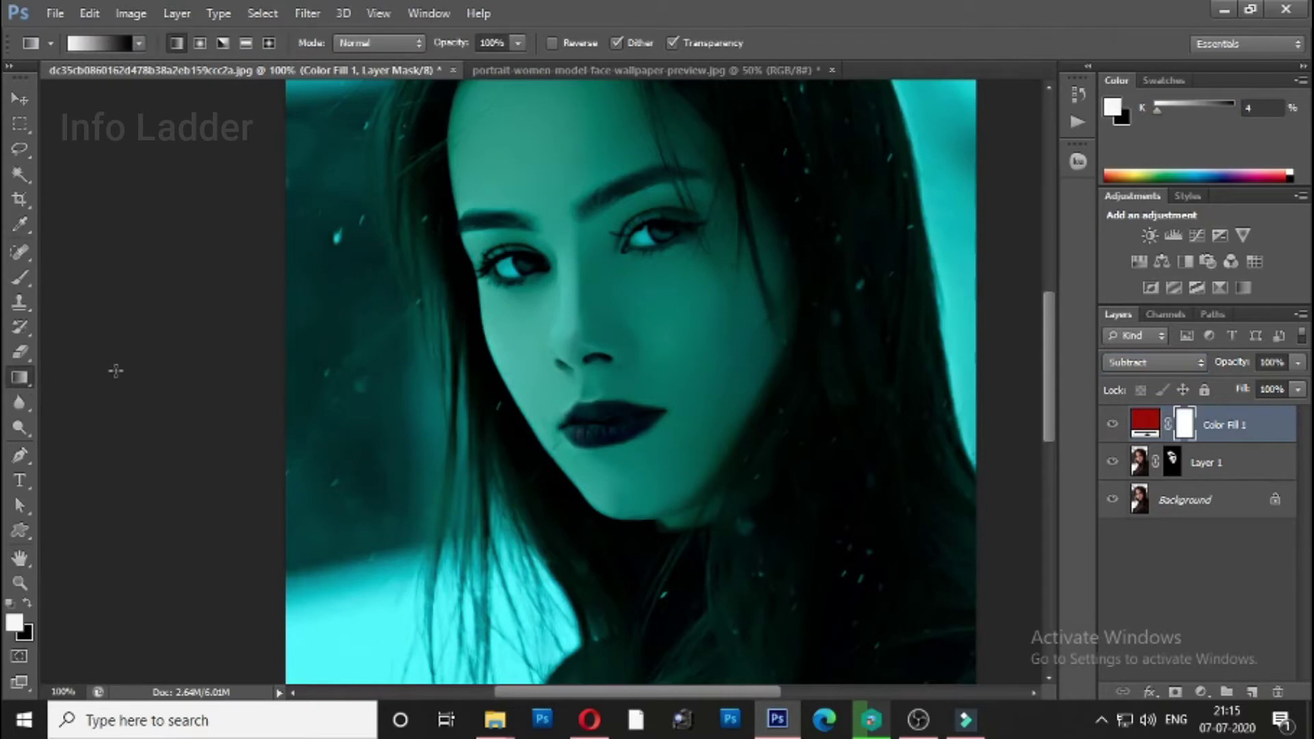
scroll(373, 268, up, 1)
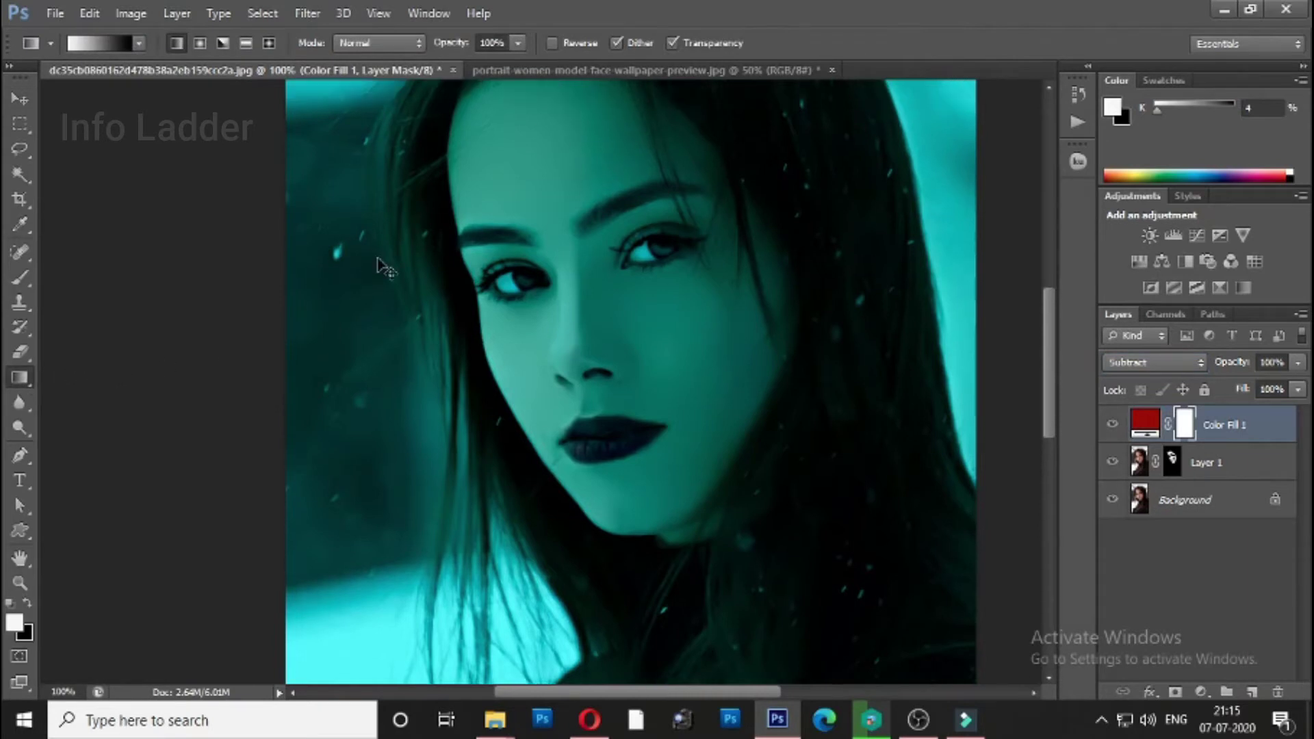
scroll(381, 263, down, 1)
drag(362, 280, 859, 270)
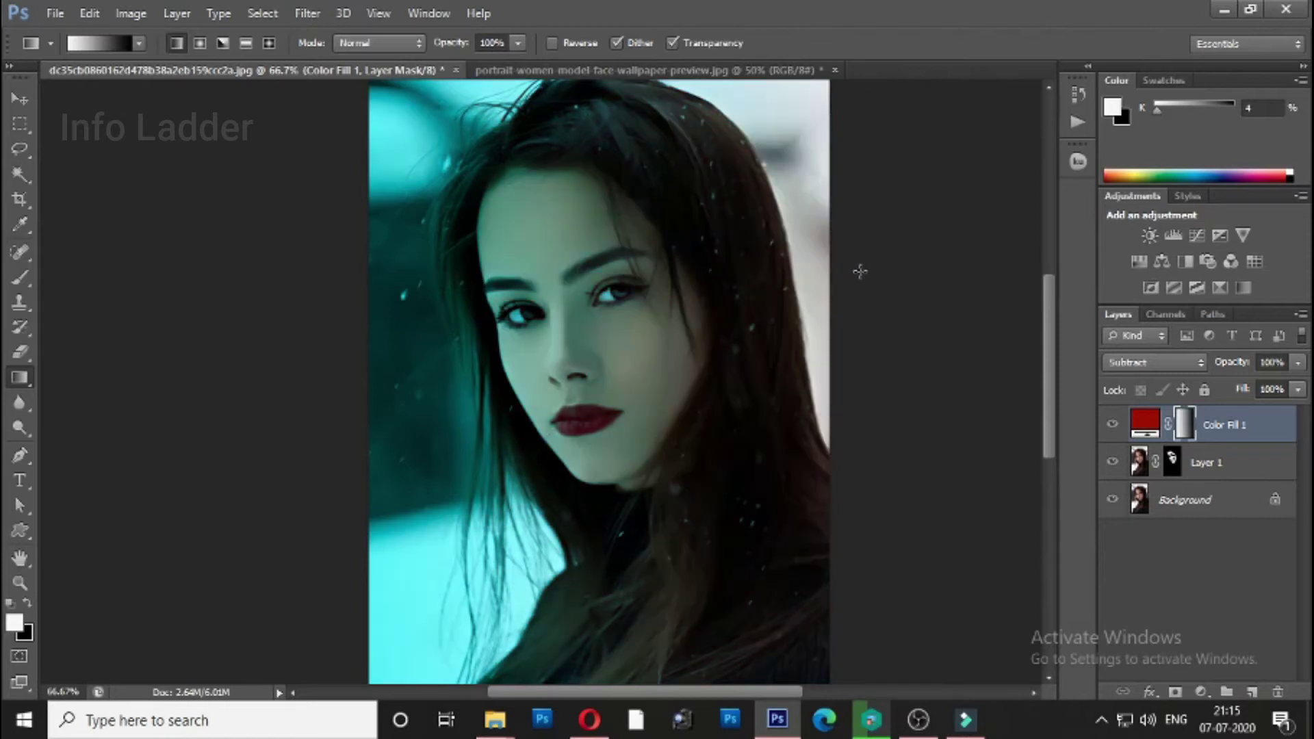
drag(366, 324, 831, 323)
drag(338, 456, 847, 470)
key(v)
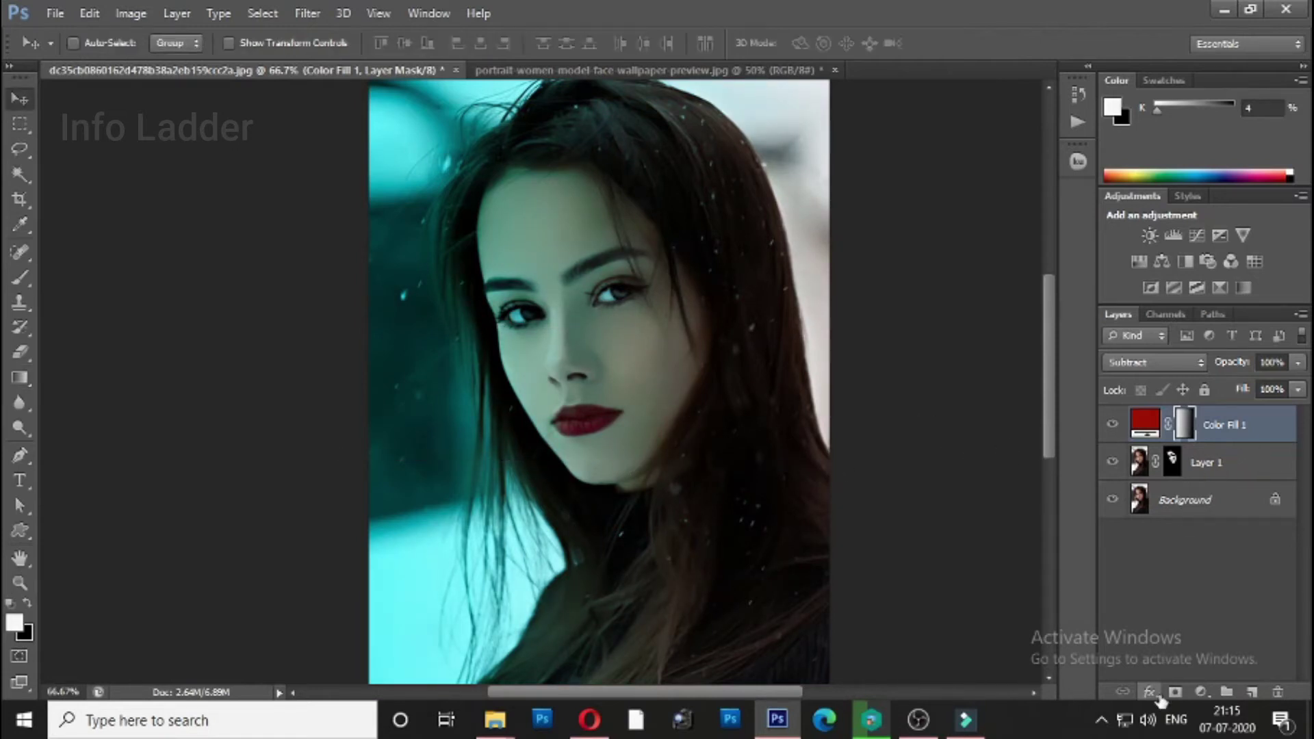
Add a green (14d405) solid color fill layer on top and set its blend mode to Subtract
click(1201, 692)
click(1211, 276)
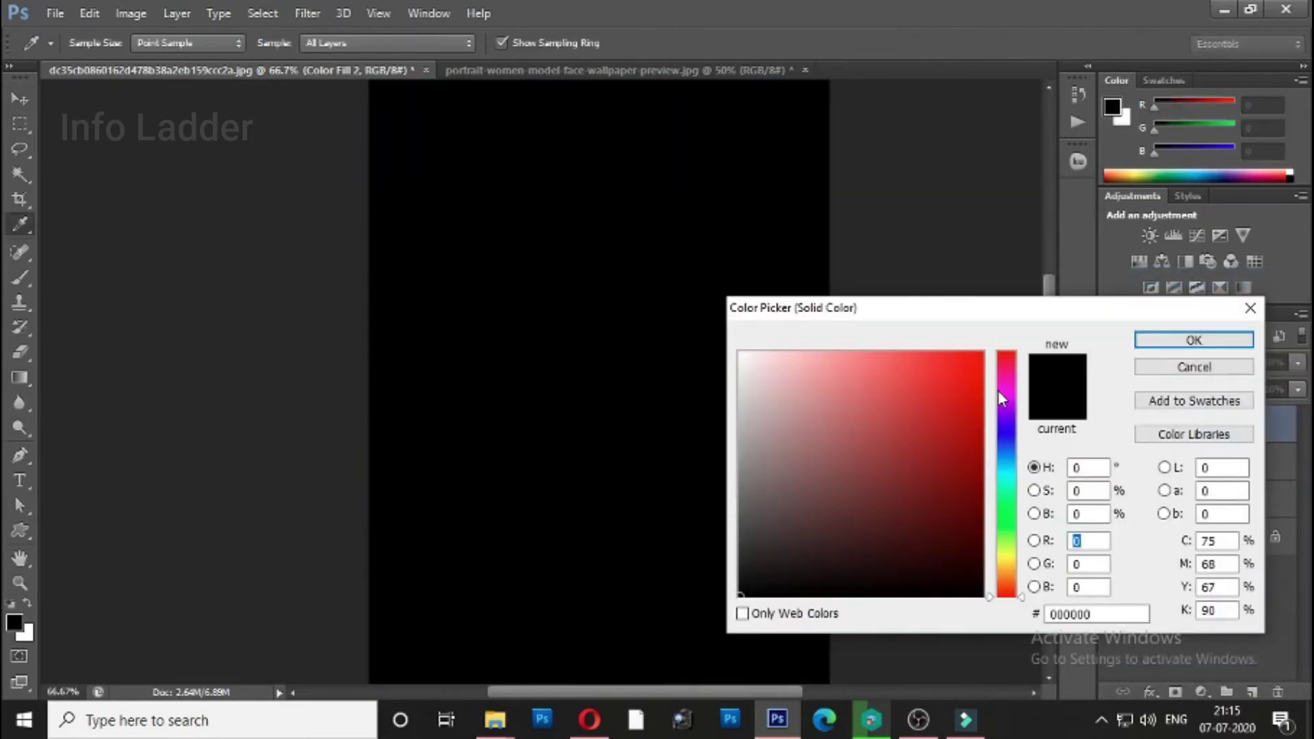
click(1010, 387)
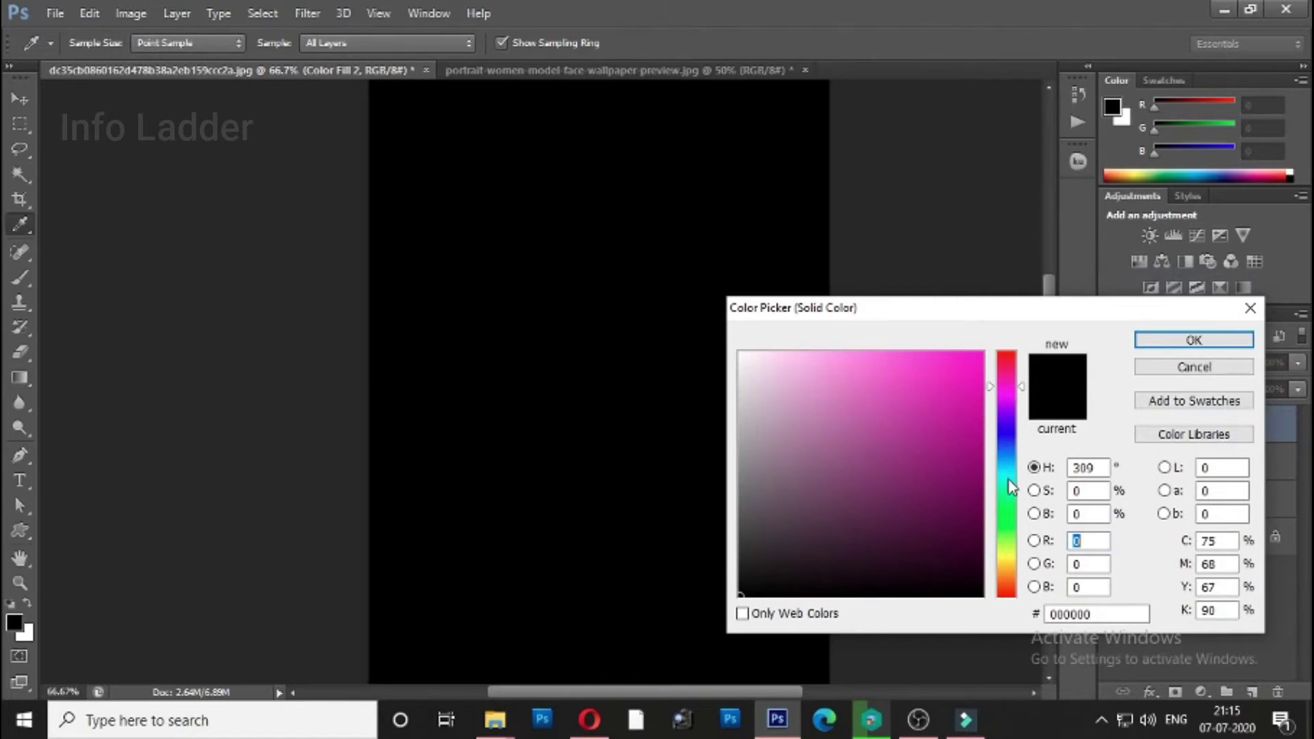
click(1008, 519)
click(977, 393)
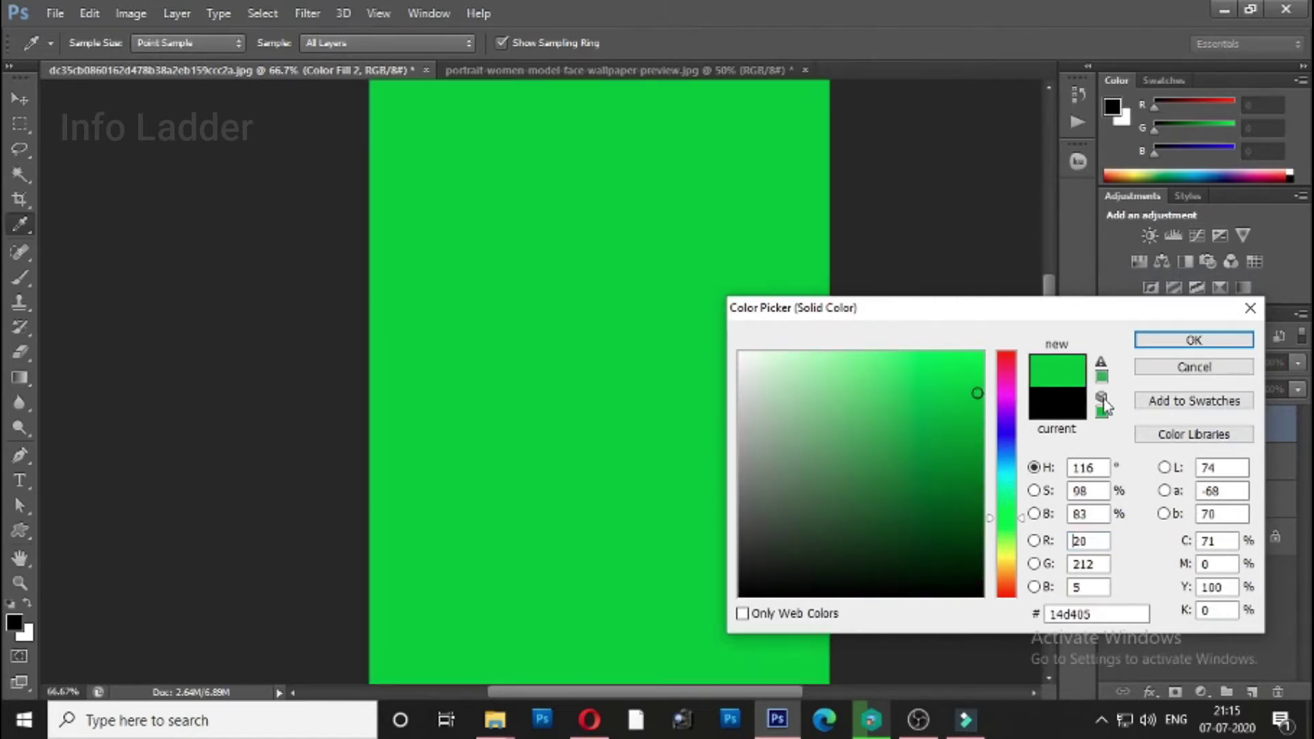
click(1169, 340)
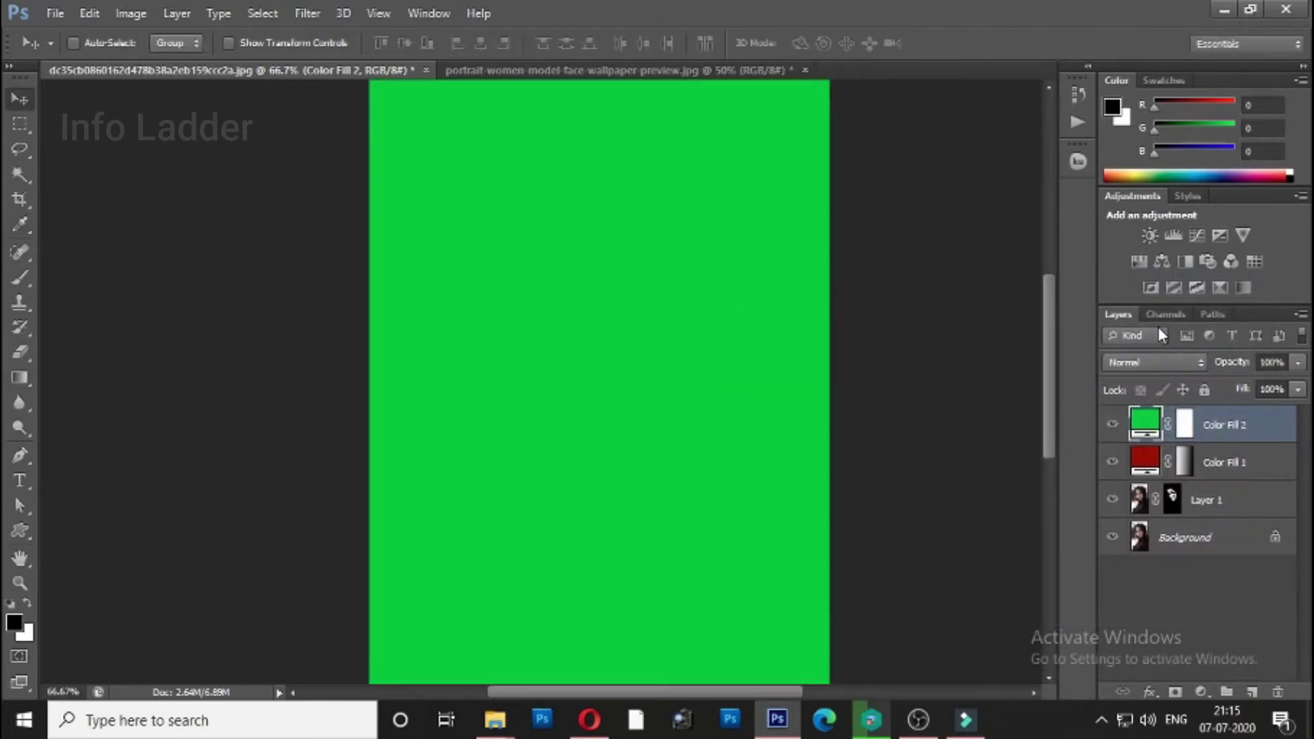
click(1153, 362)
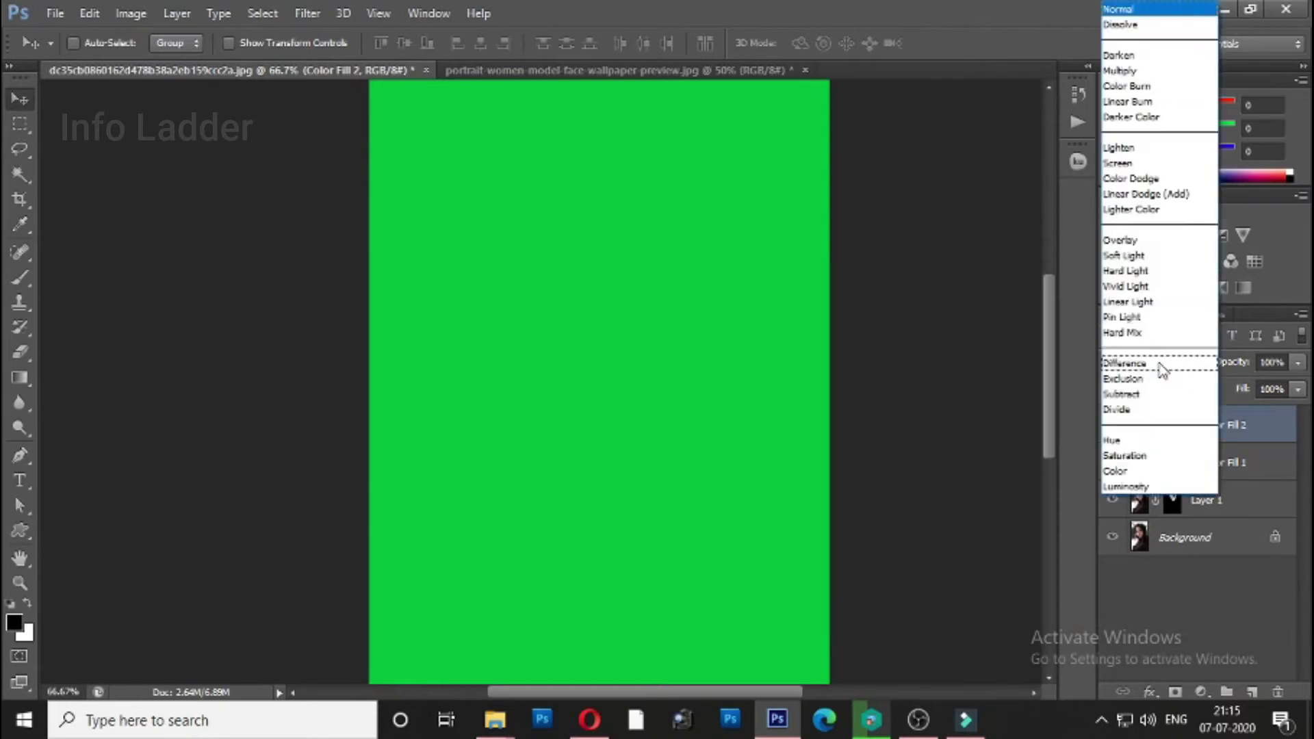
click(1130, 394)
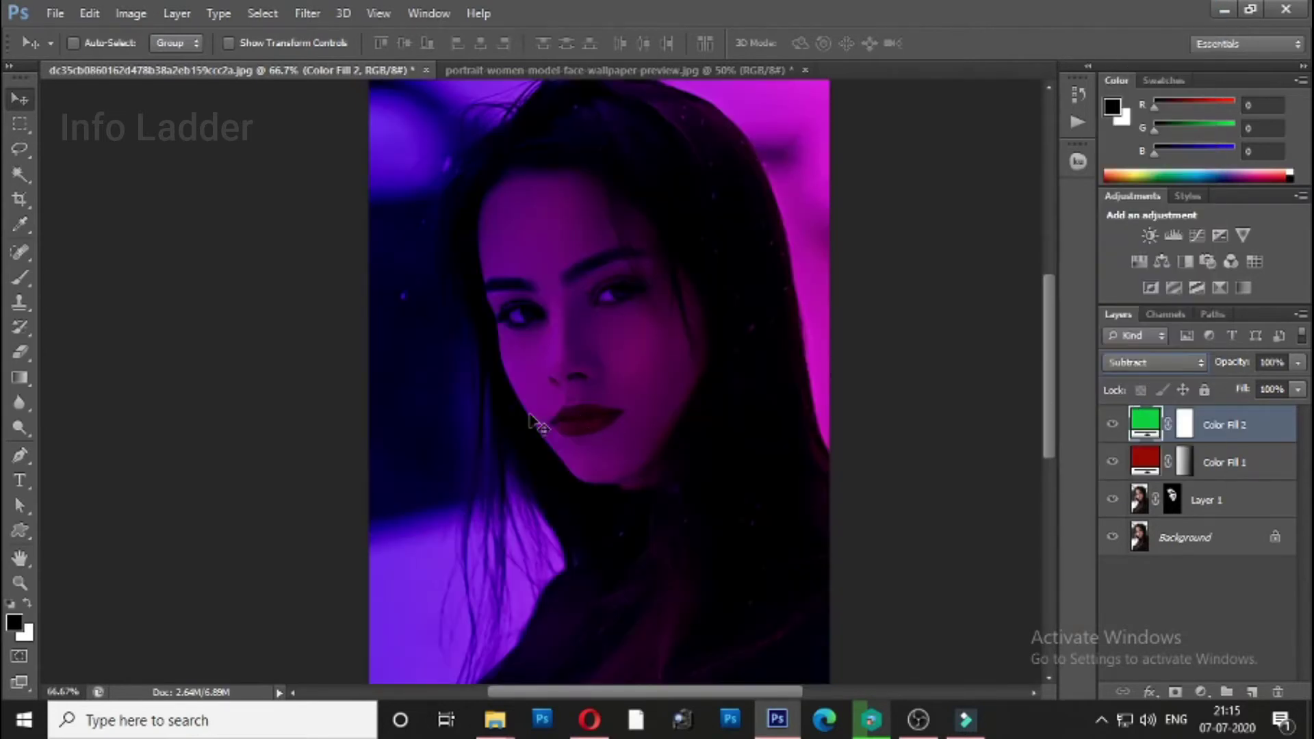
Fill the green fill layer's mask with a horizontal white-to-black linear gradient running from the image's right edge to its left edge
click(20, 377)
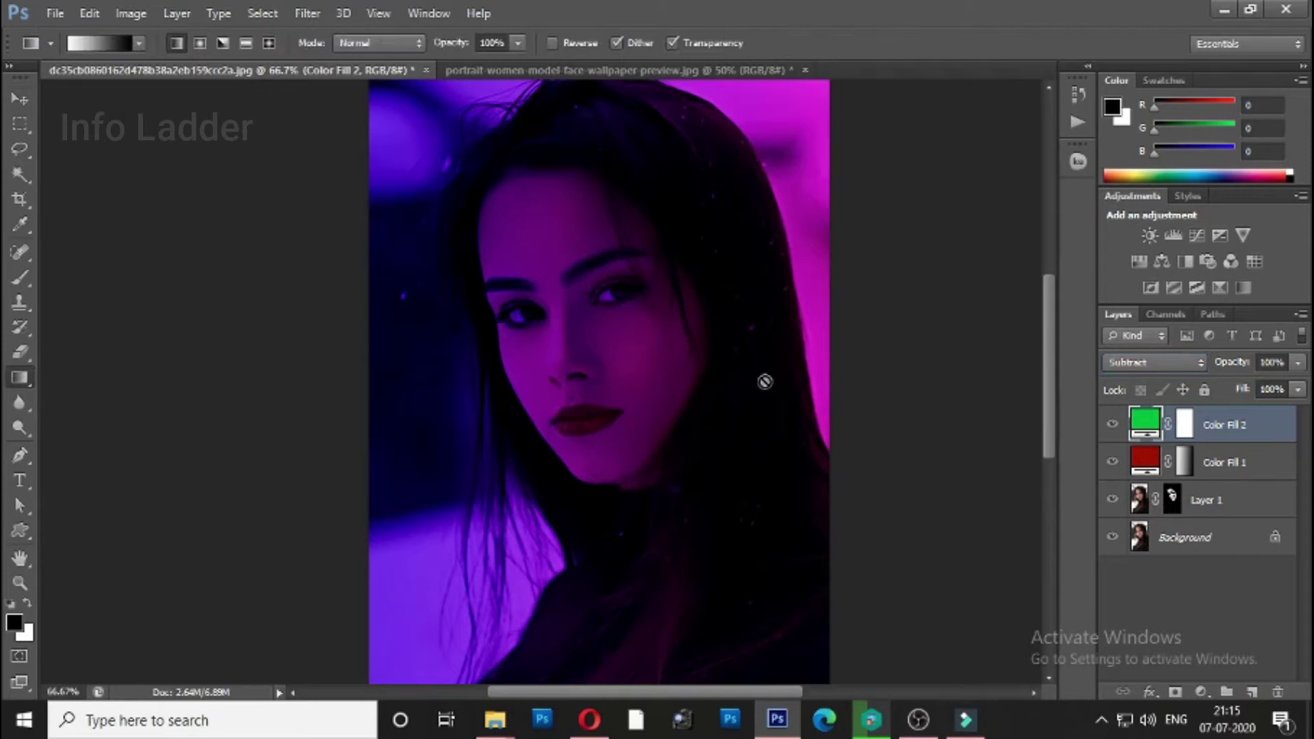
click(1174, 424)
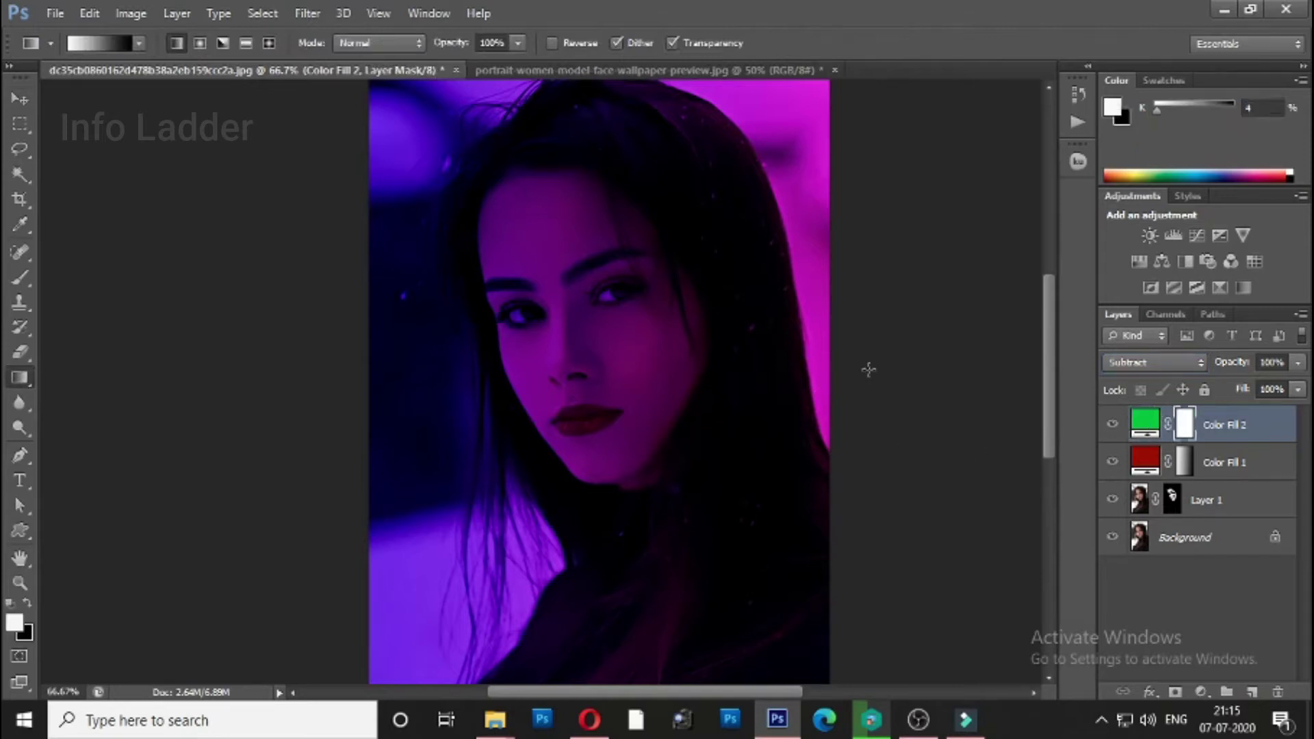
drag(875, 347, 405, 360)
drag(836, 427, 310, 425)
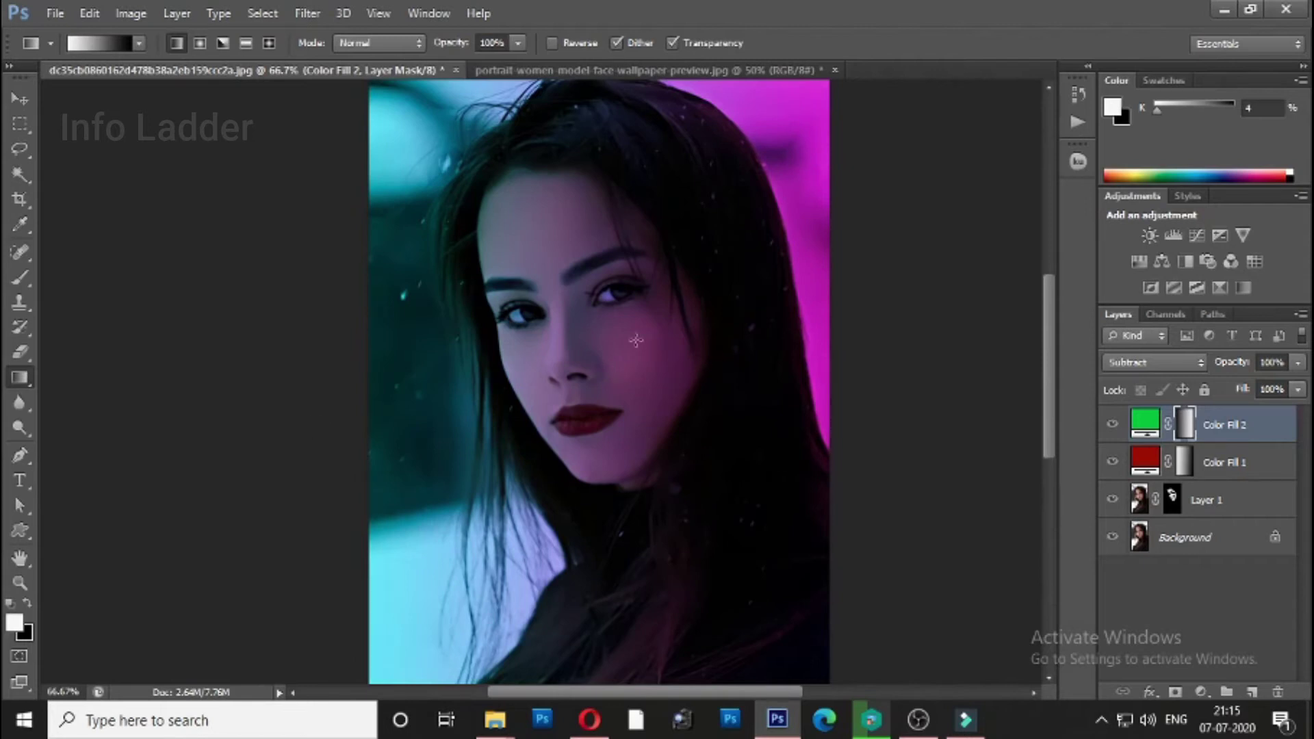
key(v)
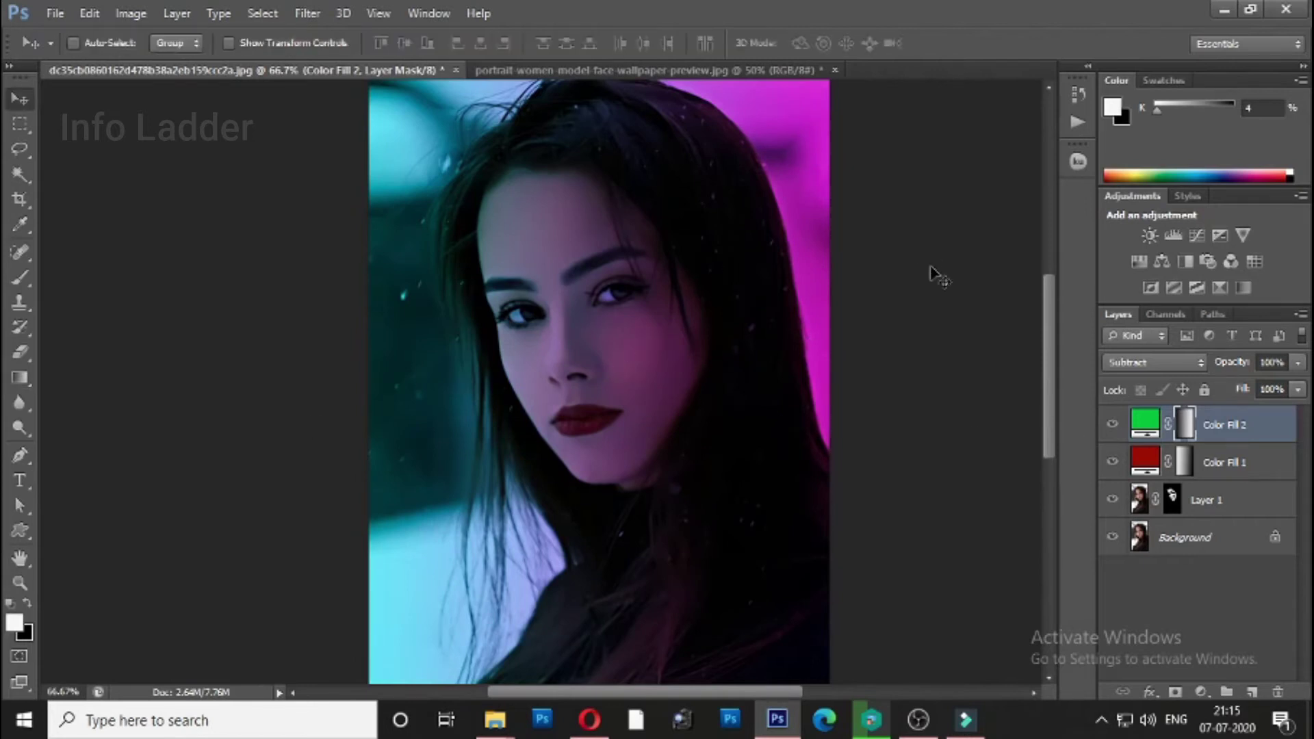
Change the red fill layer's color to a darker red, 5f0c12
click(1145, 467)
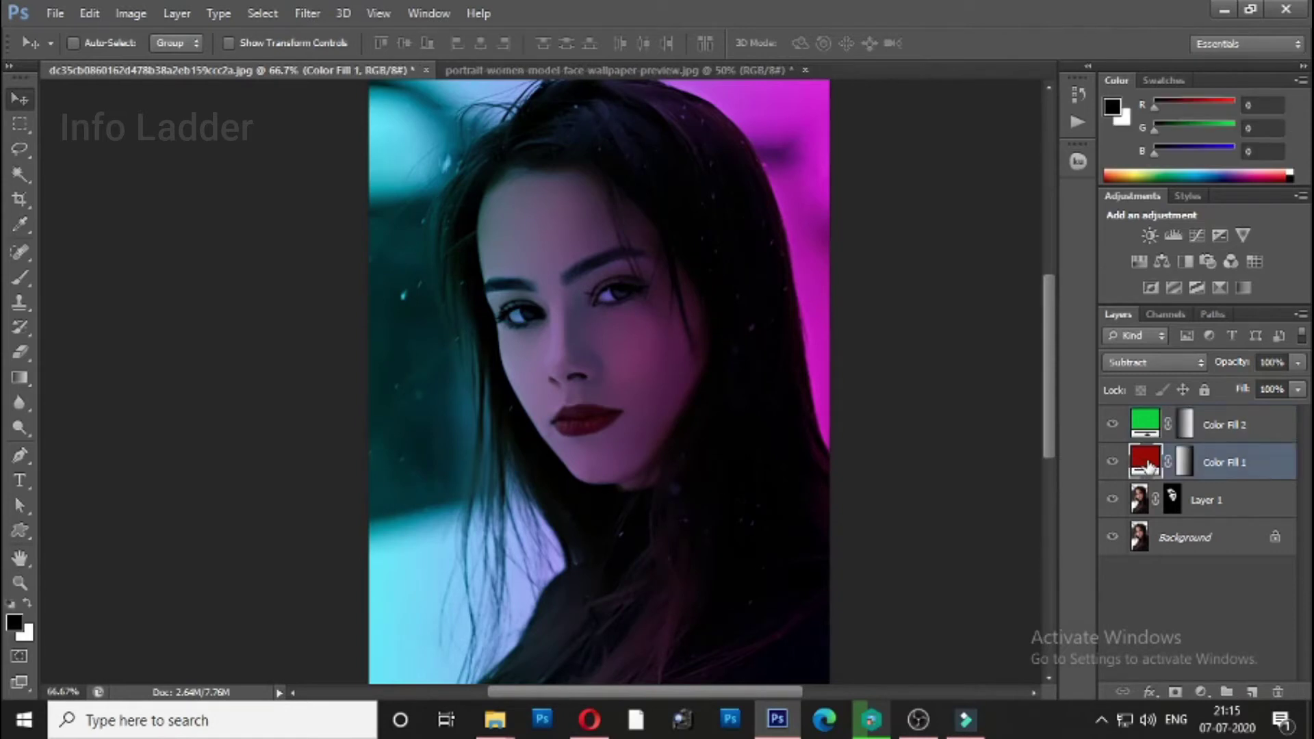
double_click(1145, 461)
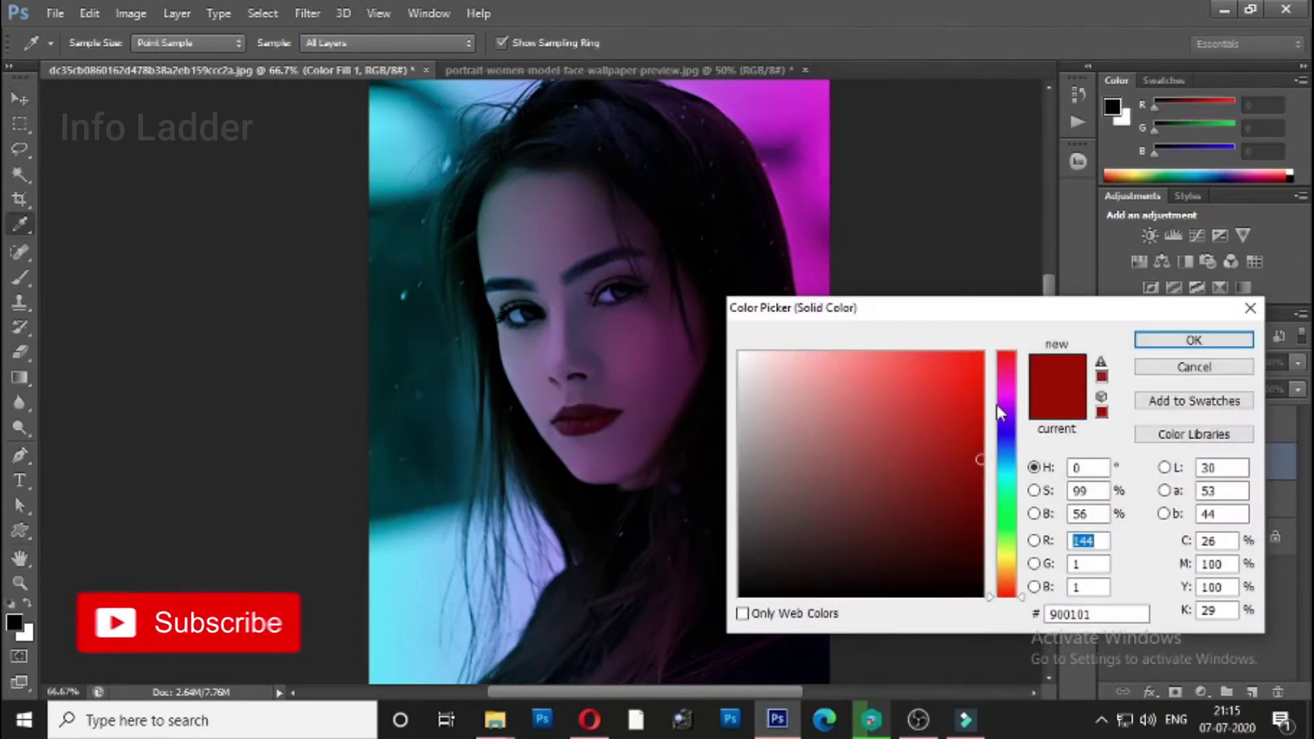
click(1007, 475)
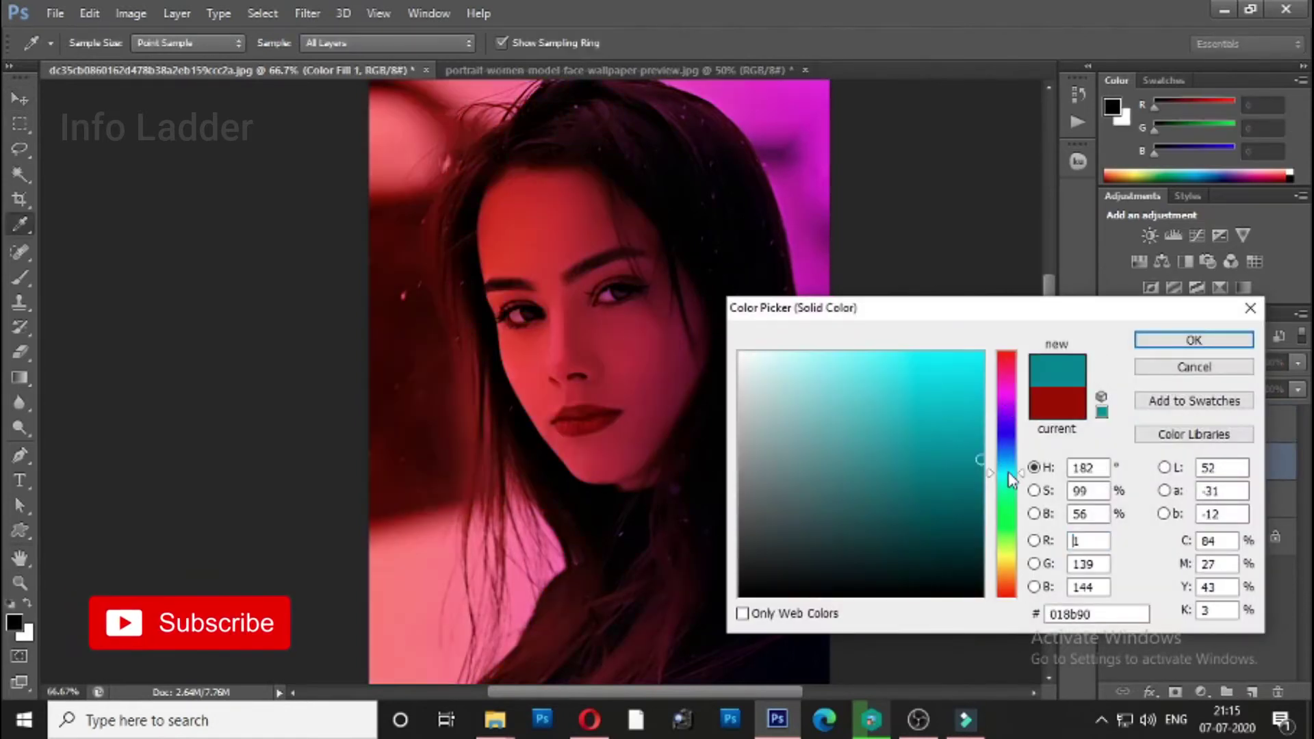
click(961, 424)
click(921, 466)
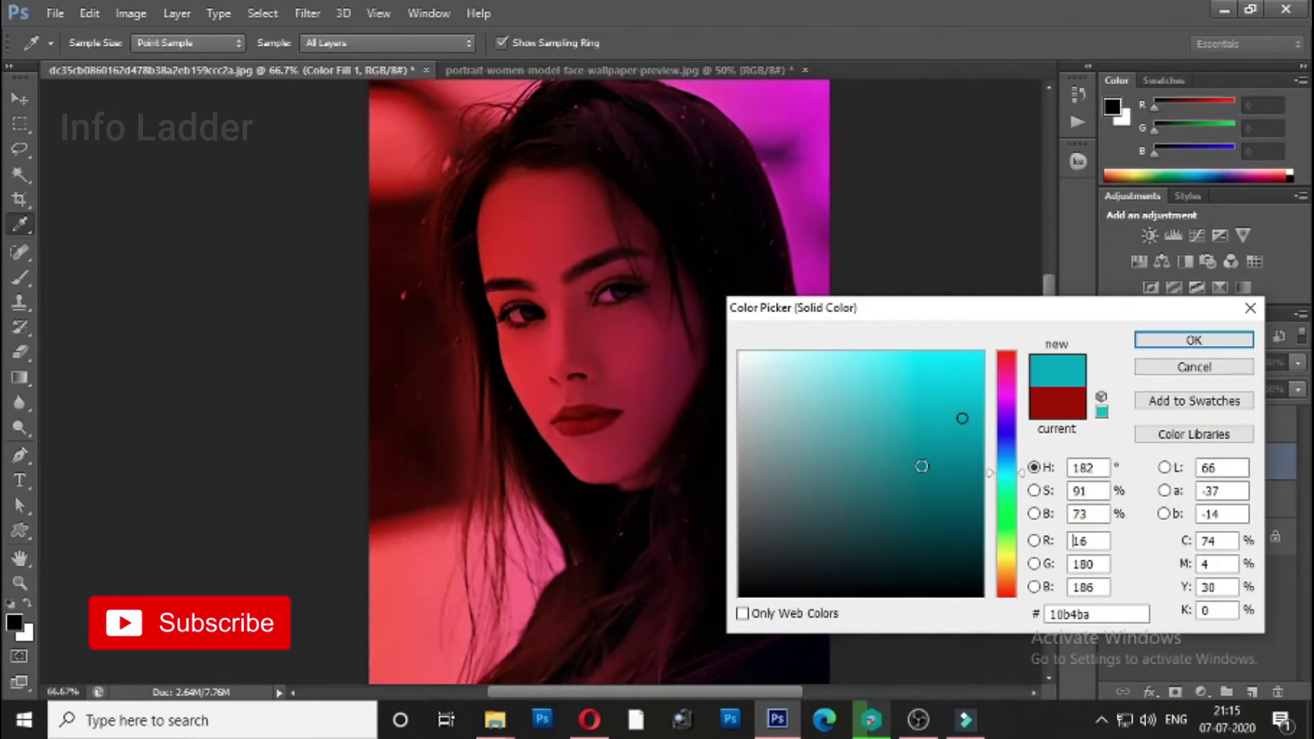
click(951, 505)
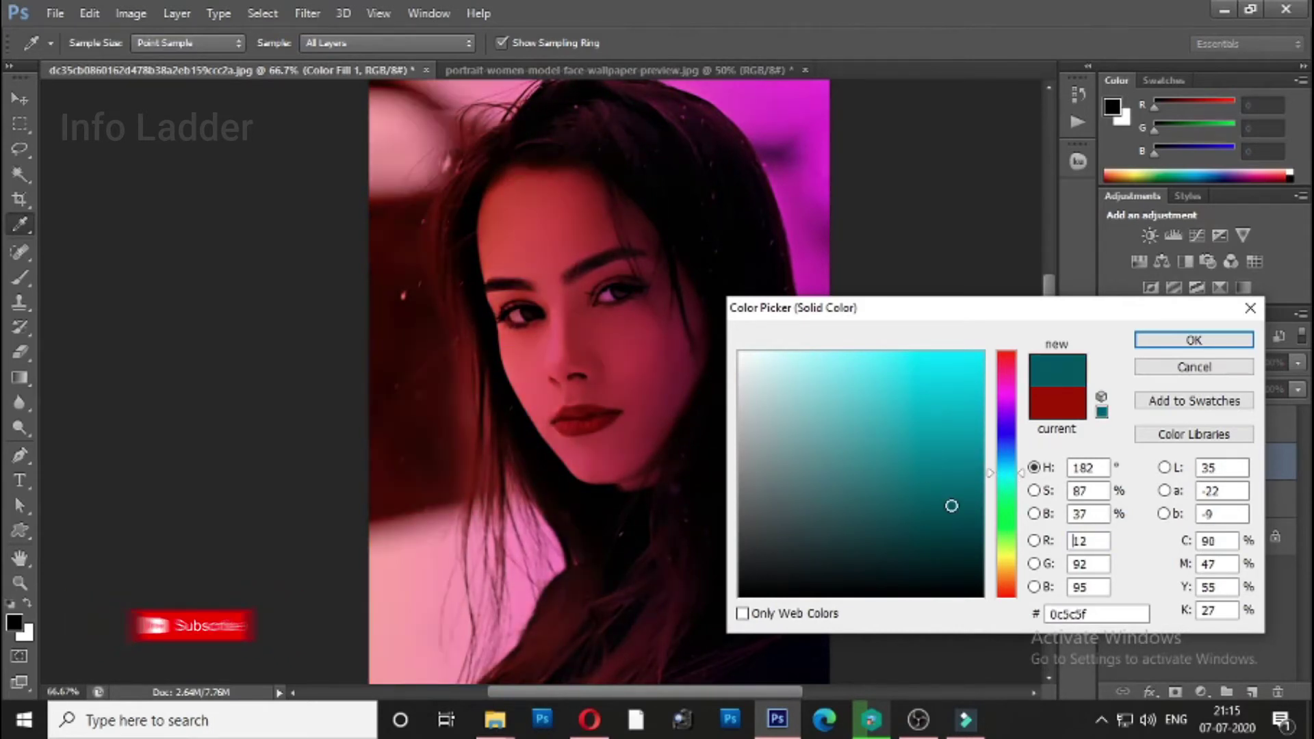
click(1009, 355)
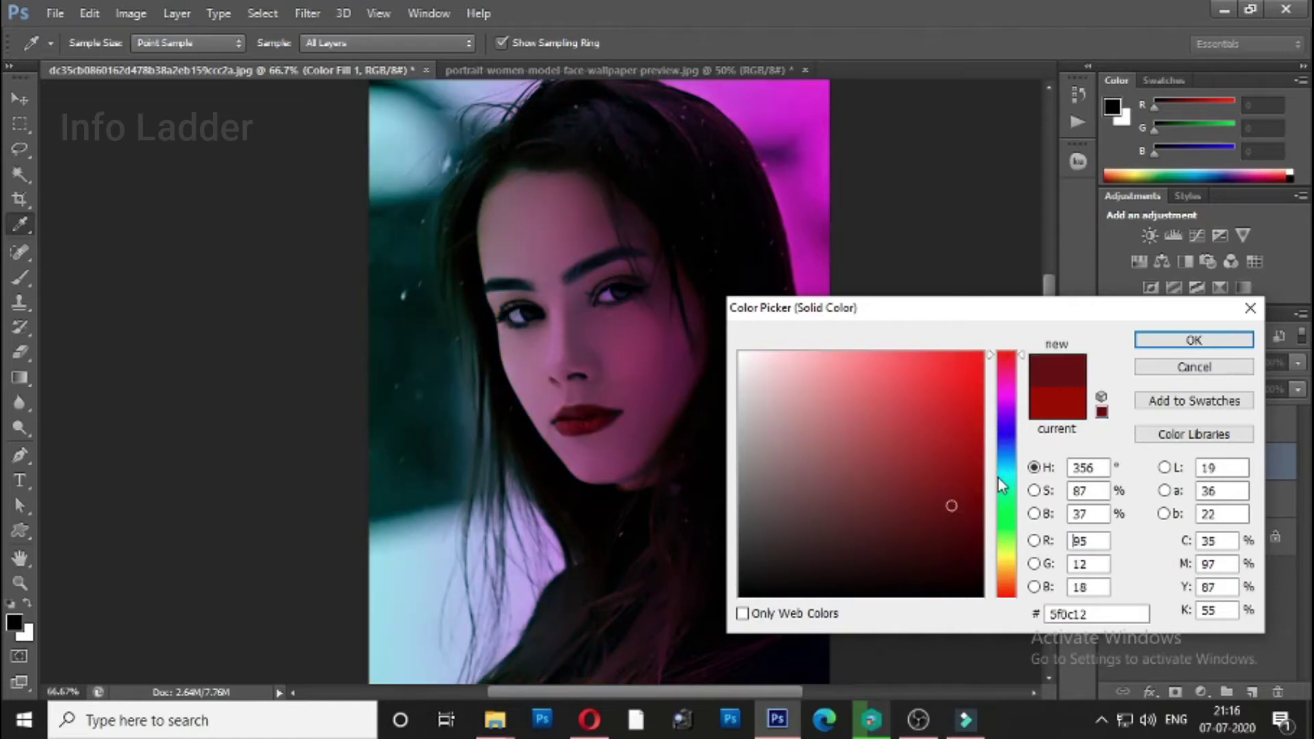
click(1209, 340)
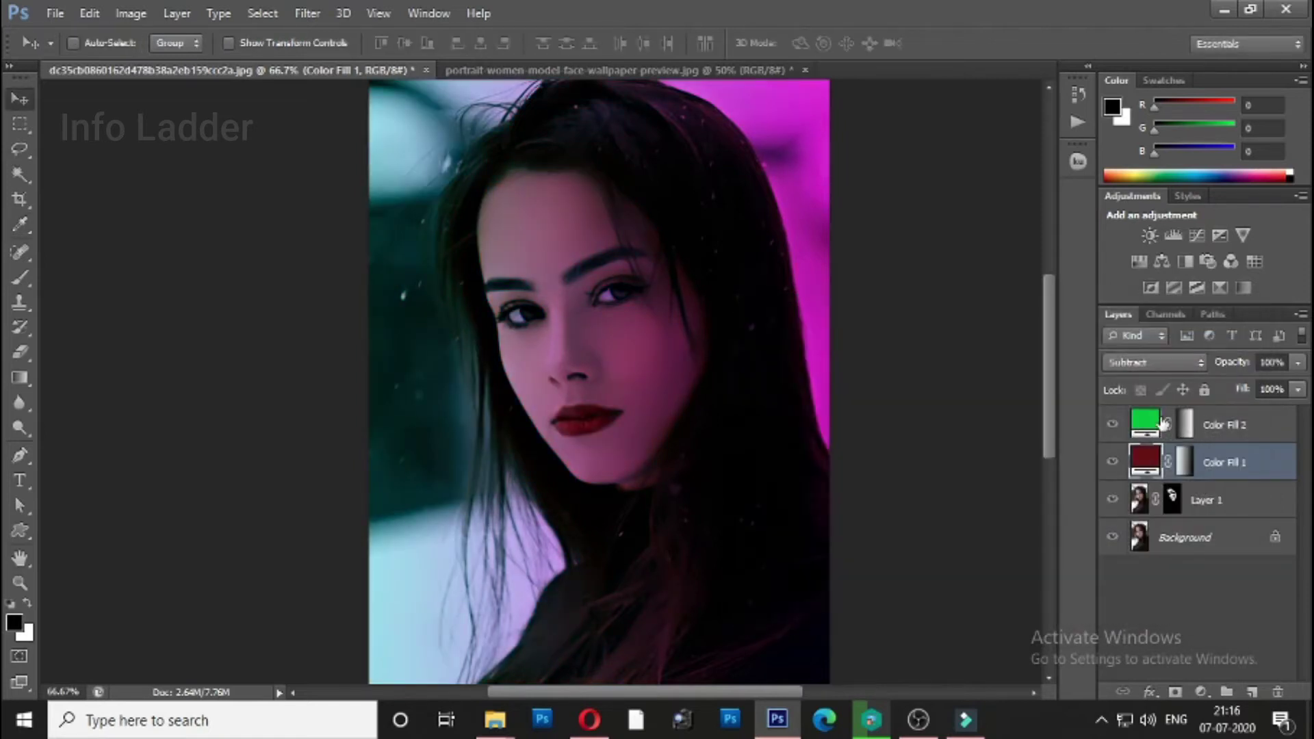
Change the green fill layer's color to green 0fc402
click(1149, 427)
double_click(1145, 422)
click(960, 455)
click(925, 476)
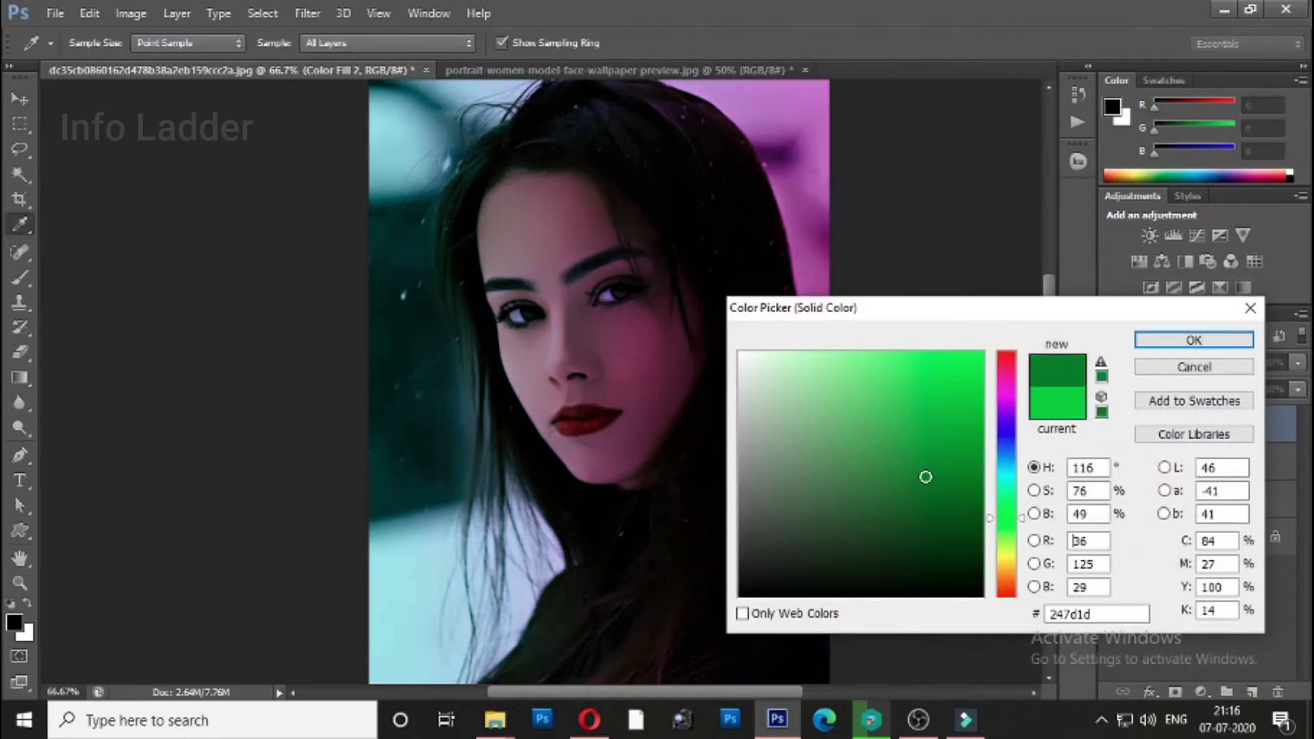
click(967, 495)
click(964, 457)
click(966, 491)
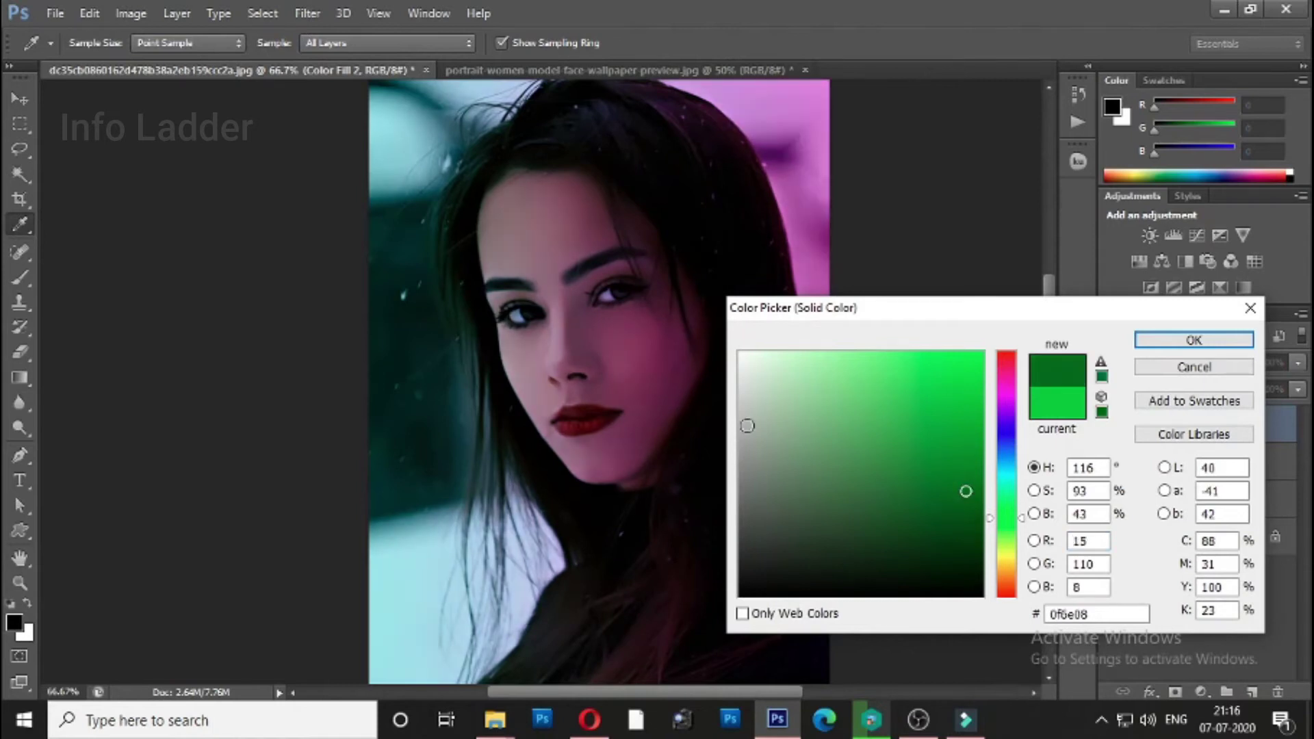
click(960, 537)
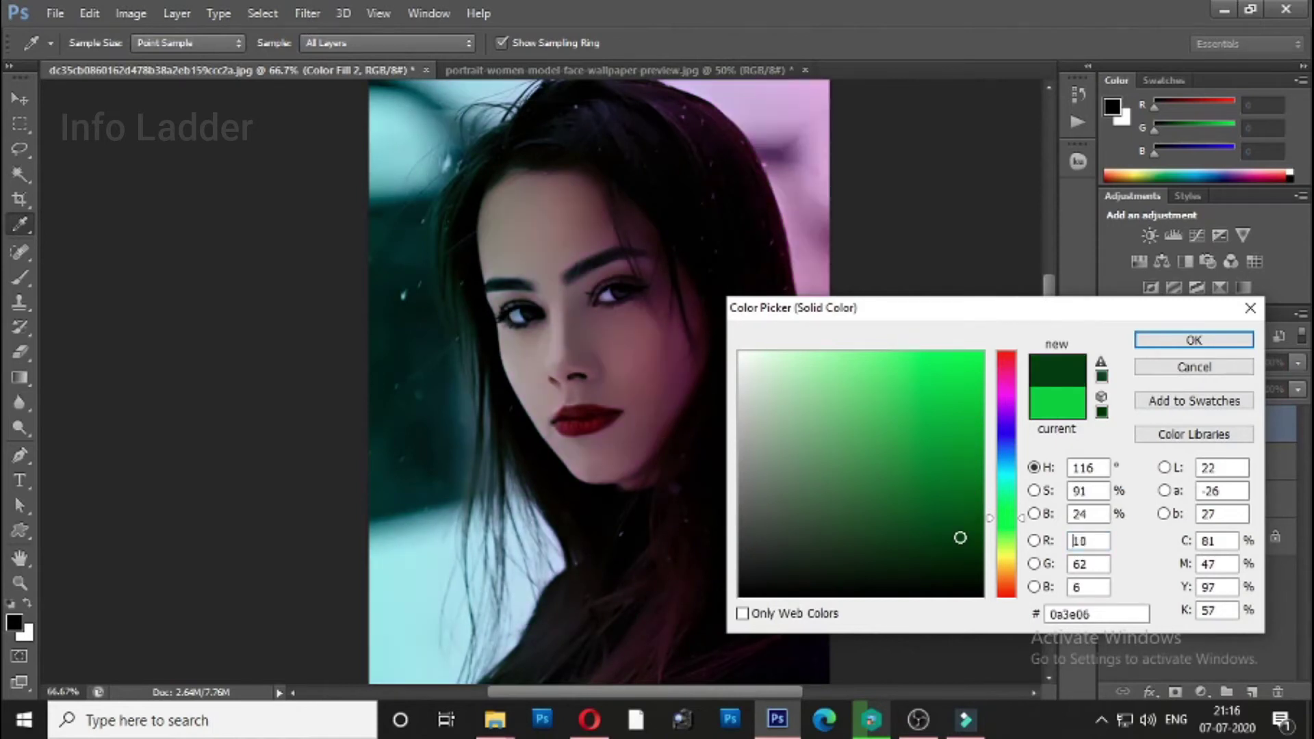
click(929, 384)
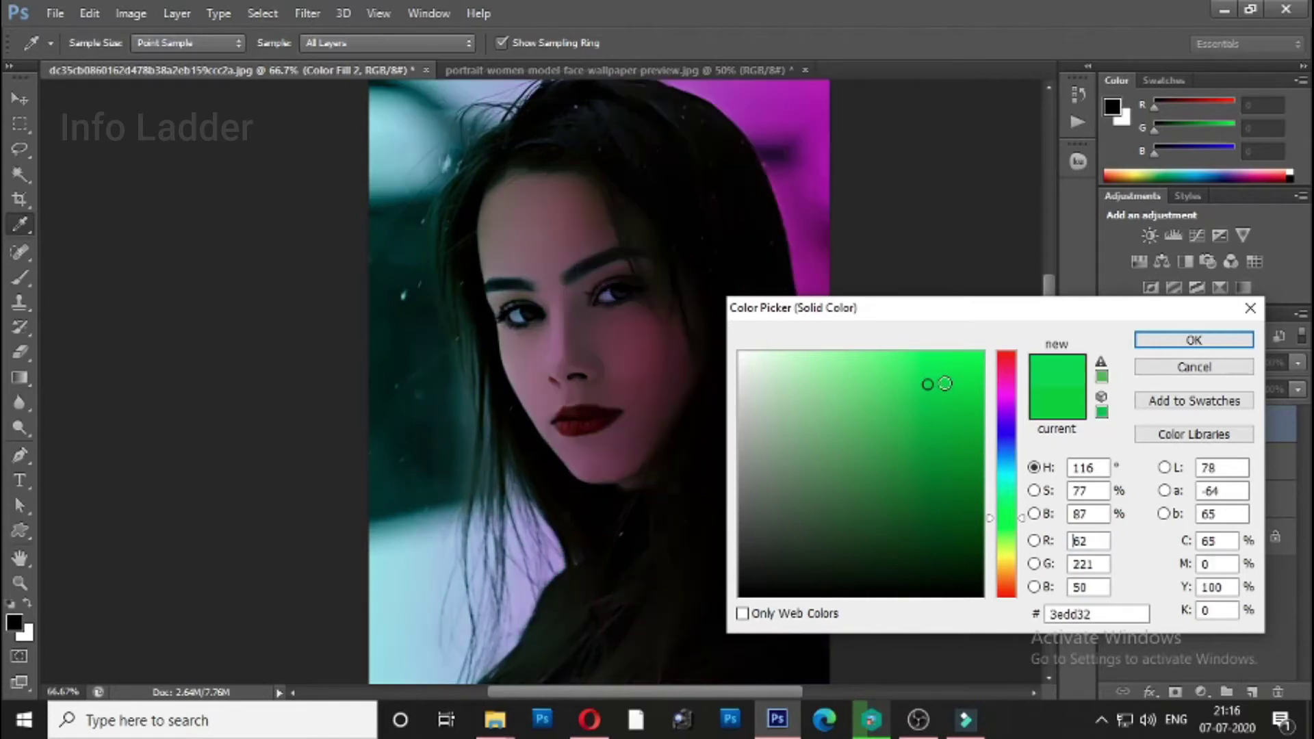
click(970, 372)
click(980, 408)
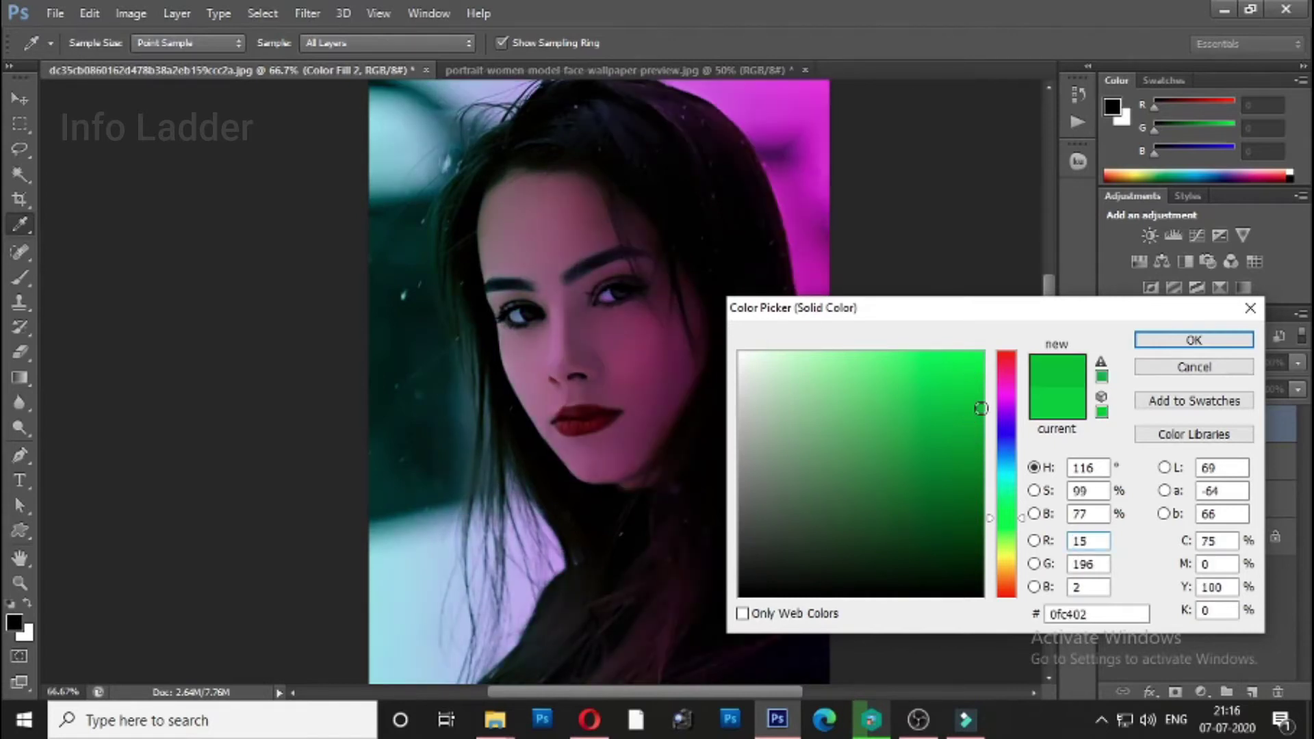
click(1187, 342)
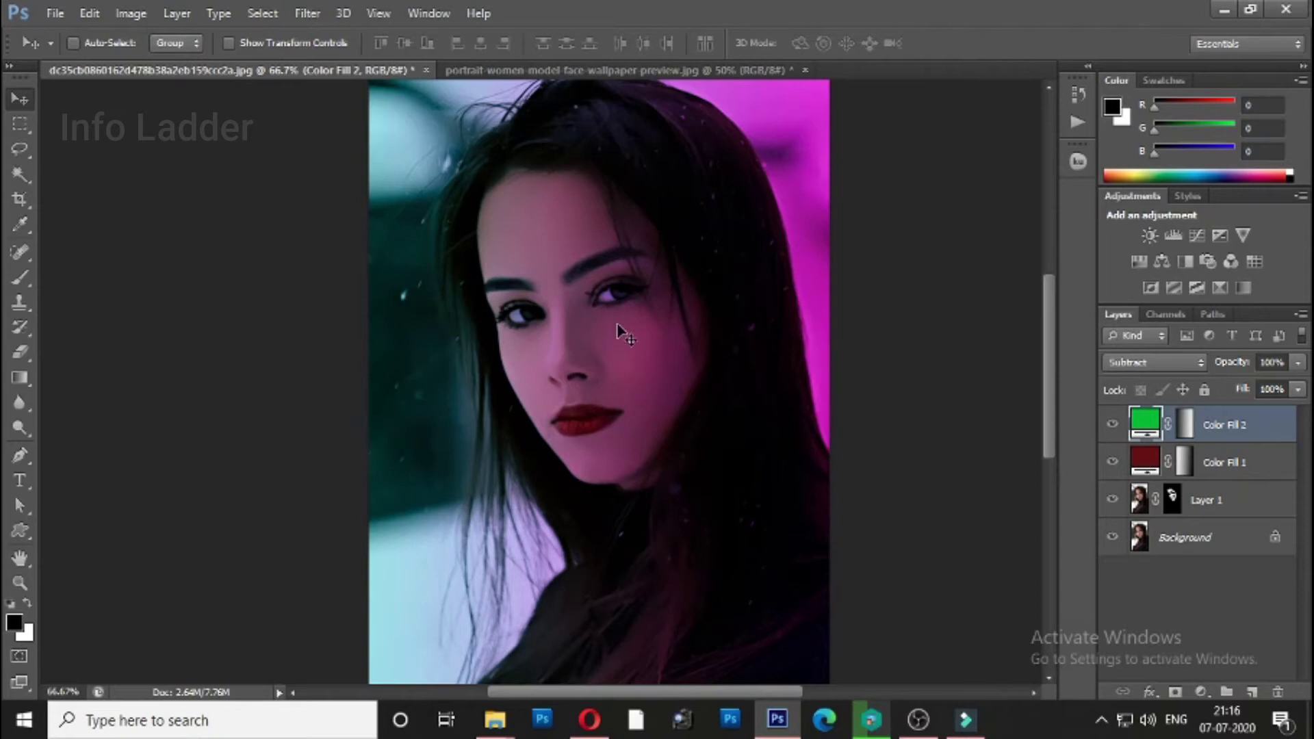
Redraw the white-to-black gradient on the green fill layer's mask from near the image's right edge to the woman's nose
key(g)
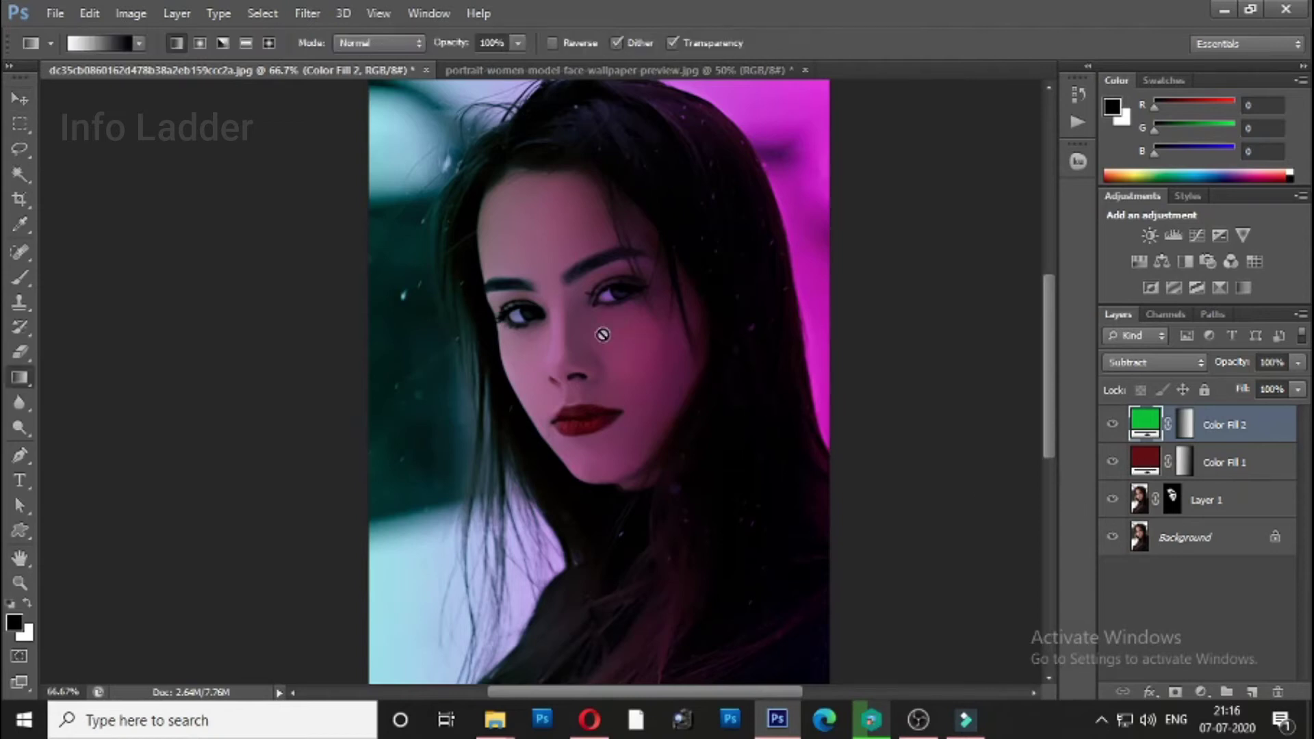
click(1185, 425)
drag(574, 346, 761, 355)
drag(848, 387, 589, 391)
drag(863, 396, 596, 401)
drag(825, 356, 579, 363)
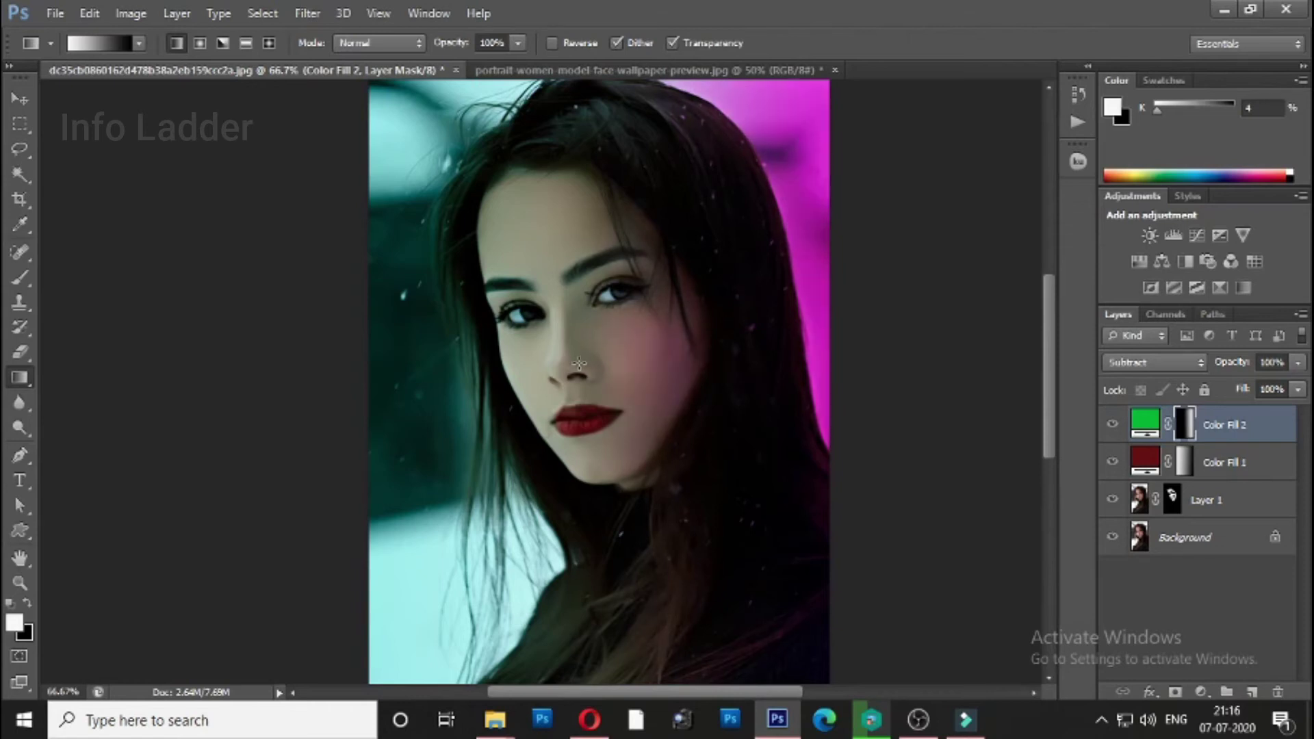
drag(808, 349, 574, 373)
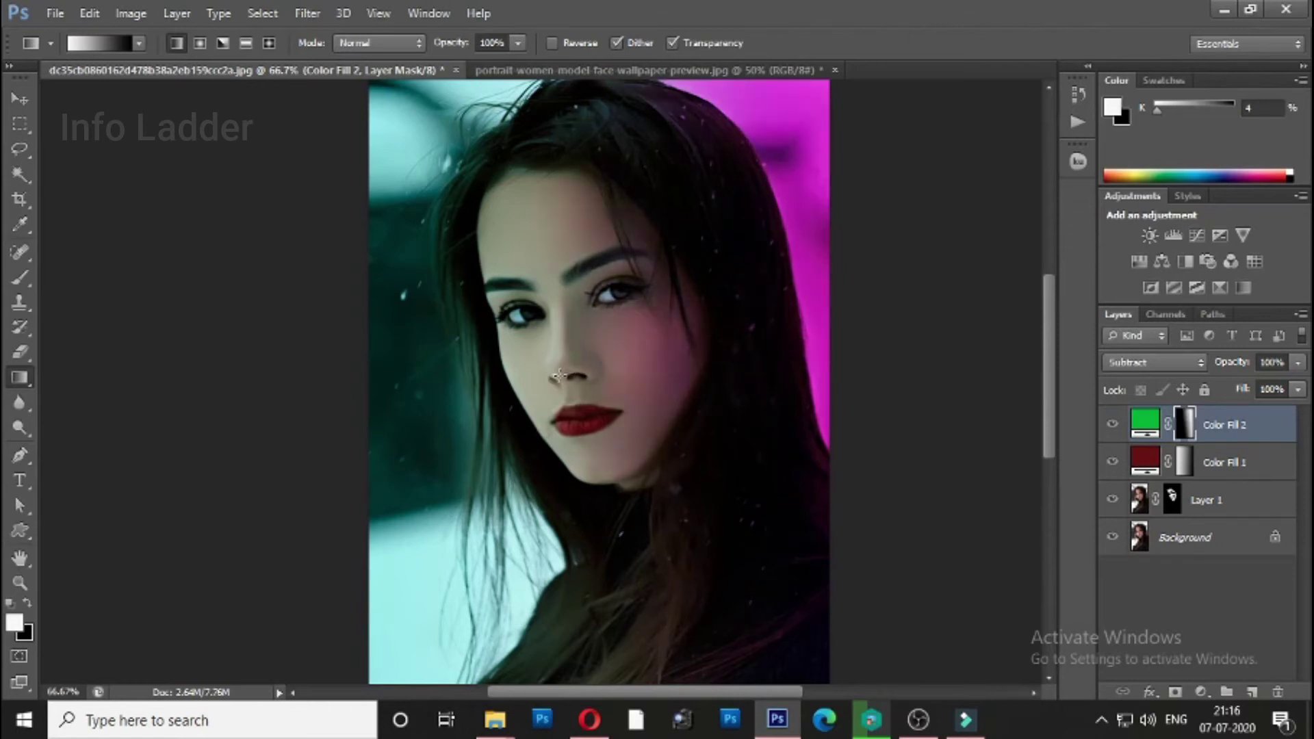
key(v)
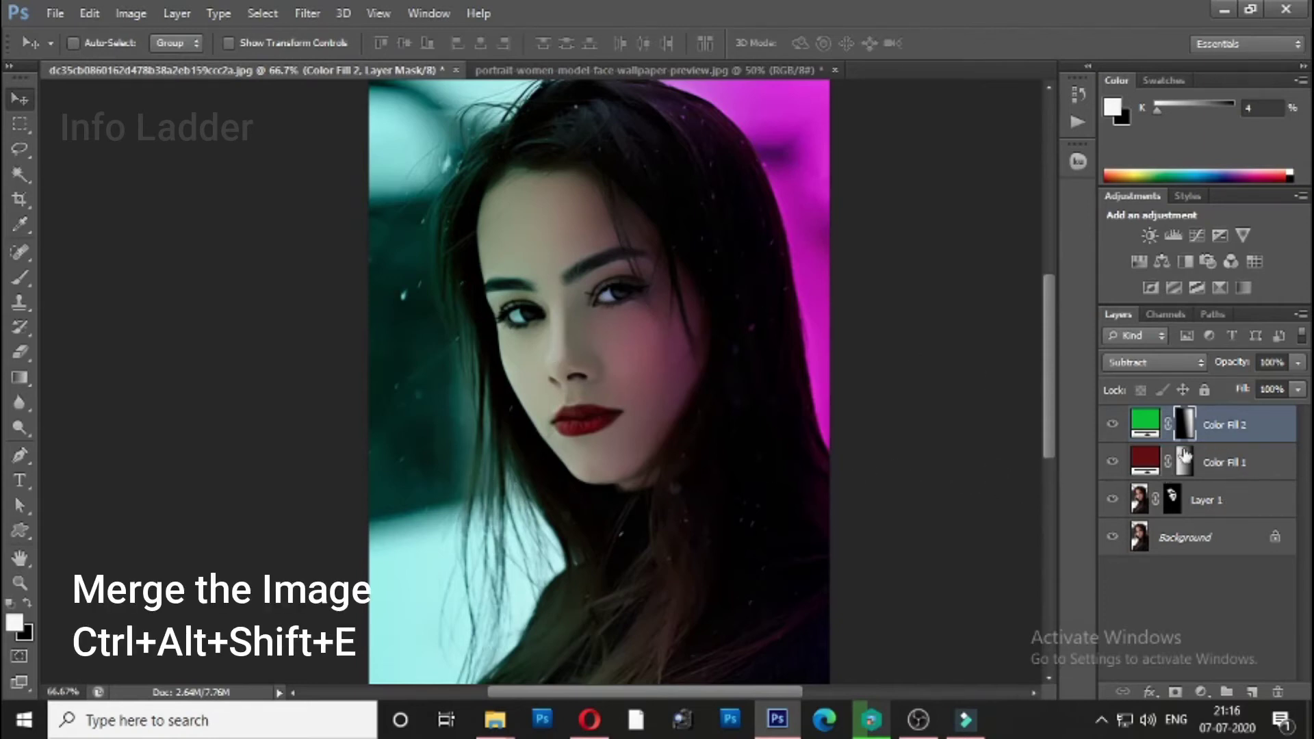
Stamp all visible layers into a new layer on top and apply a High Pass filter with a 3.0-pixel radius
click(1142, 427)
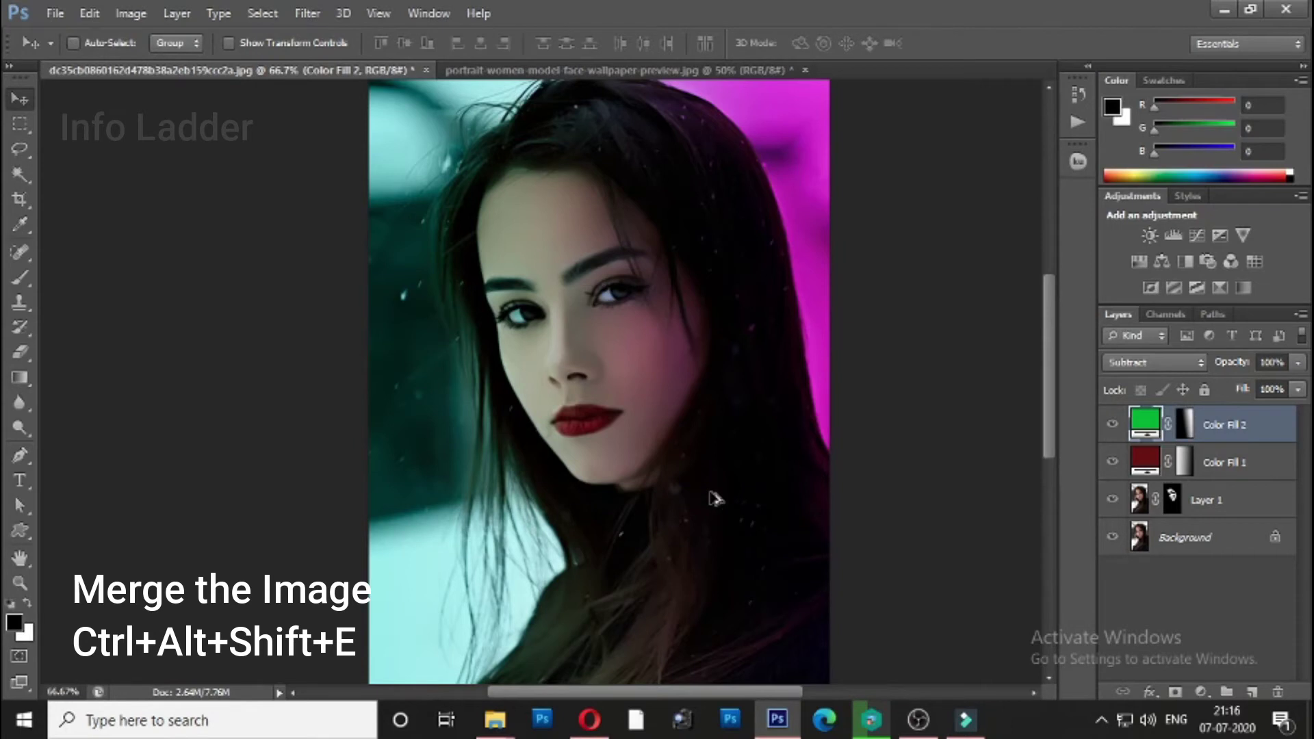
key(ctrl+alt+shift+e)
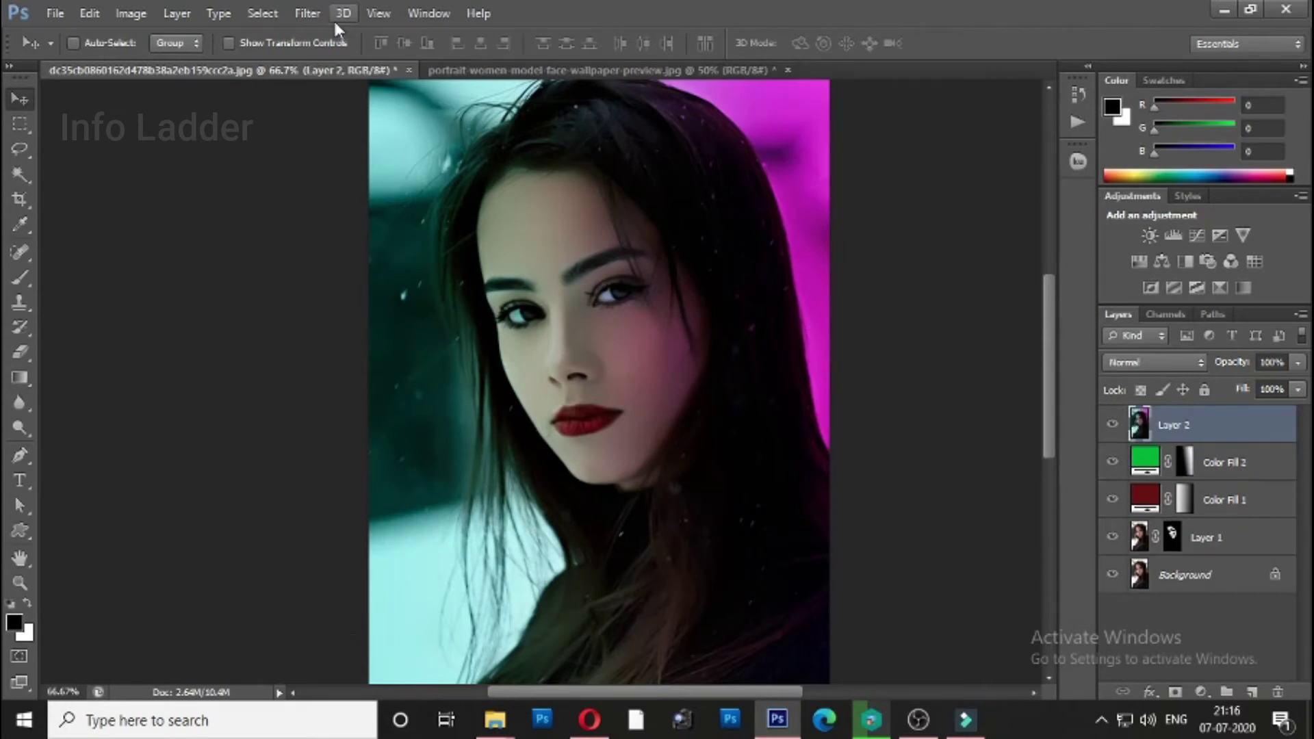
click(309, 14)
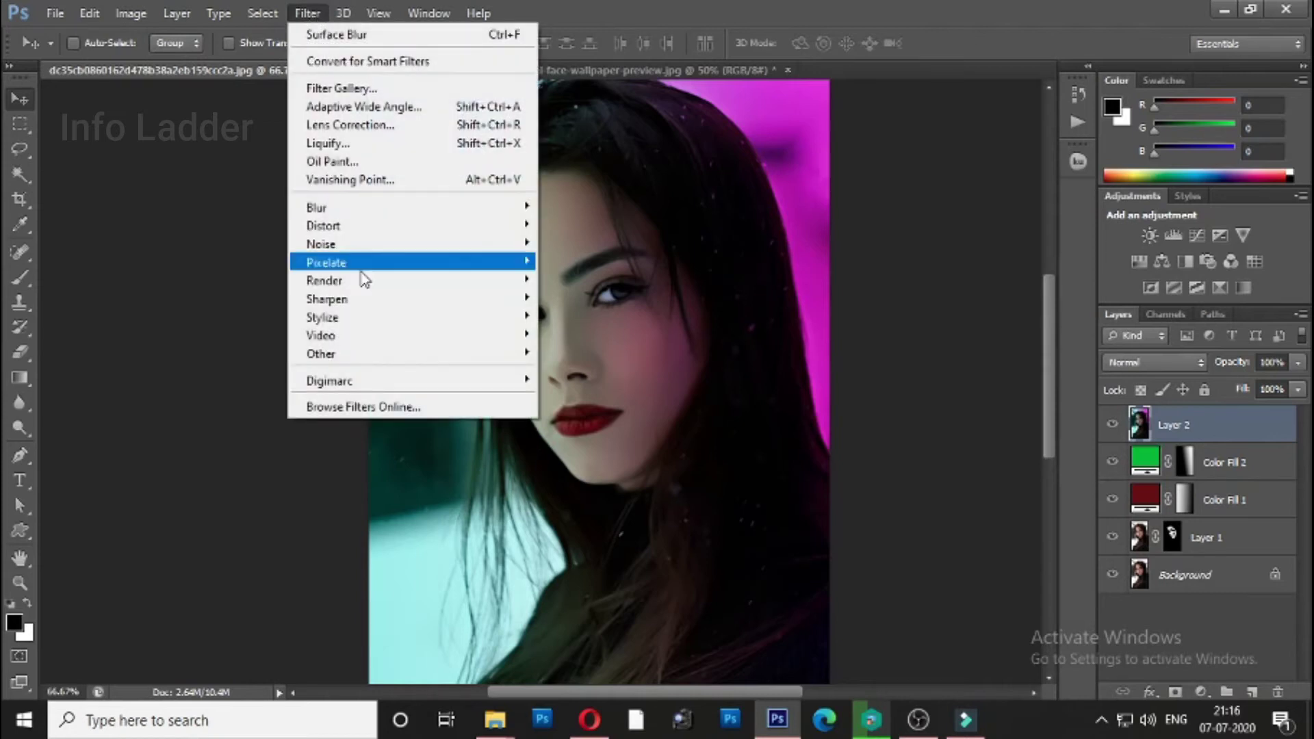
mouse_move(400, 356)
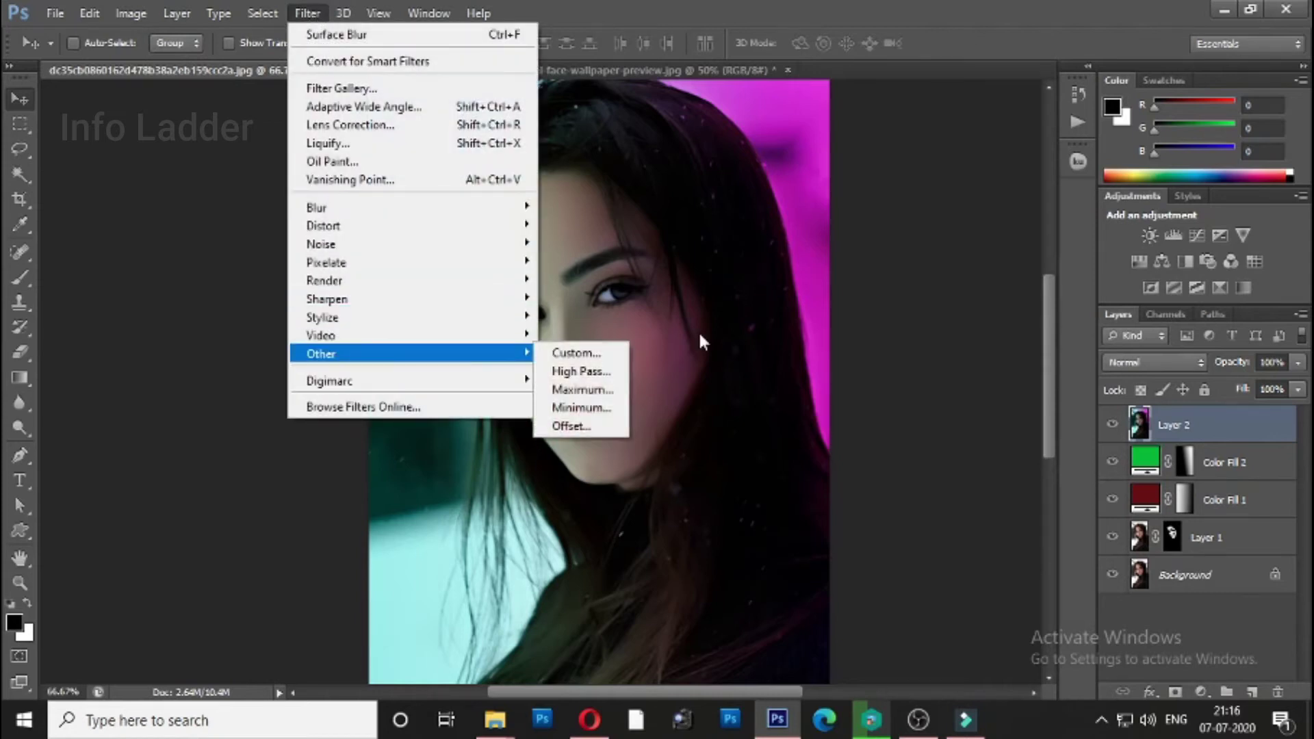
click(581, 371)
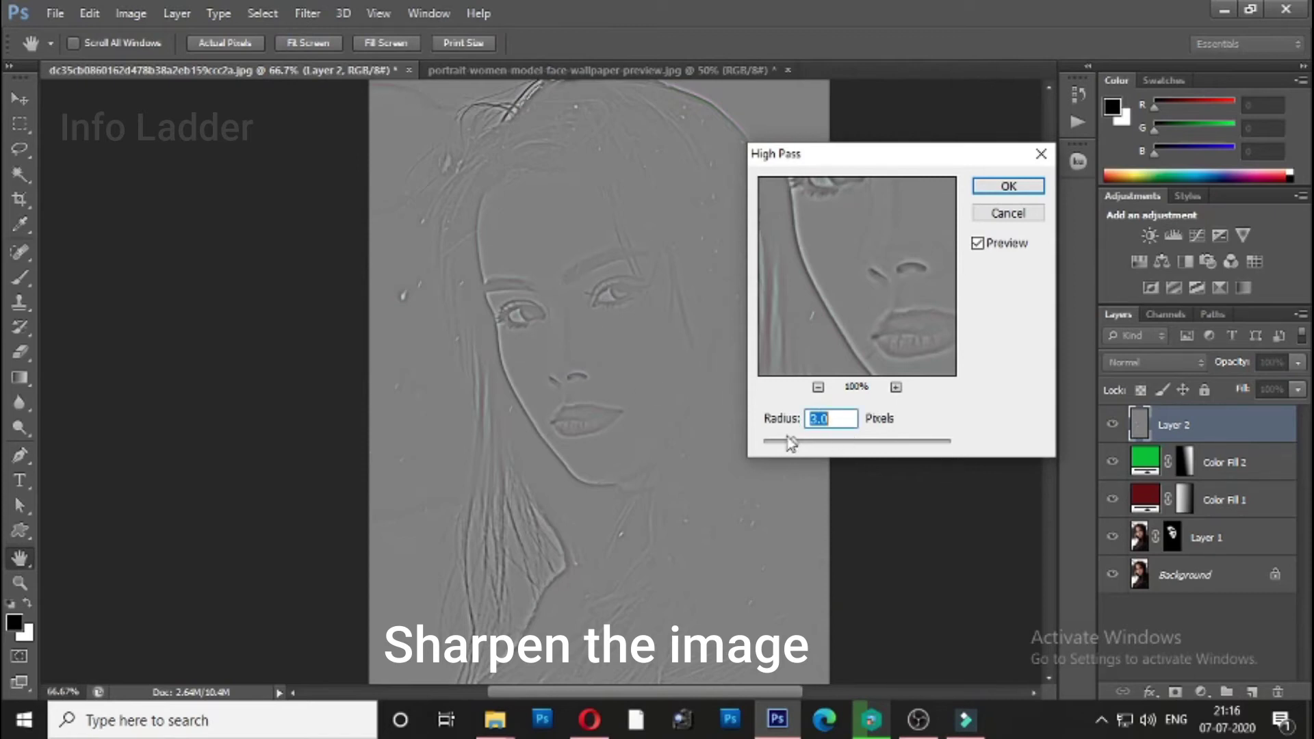
click(1016, 190)
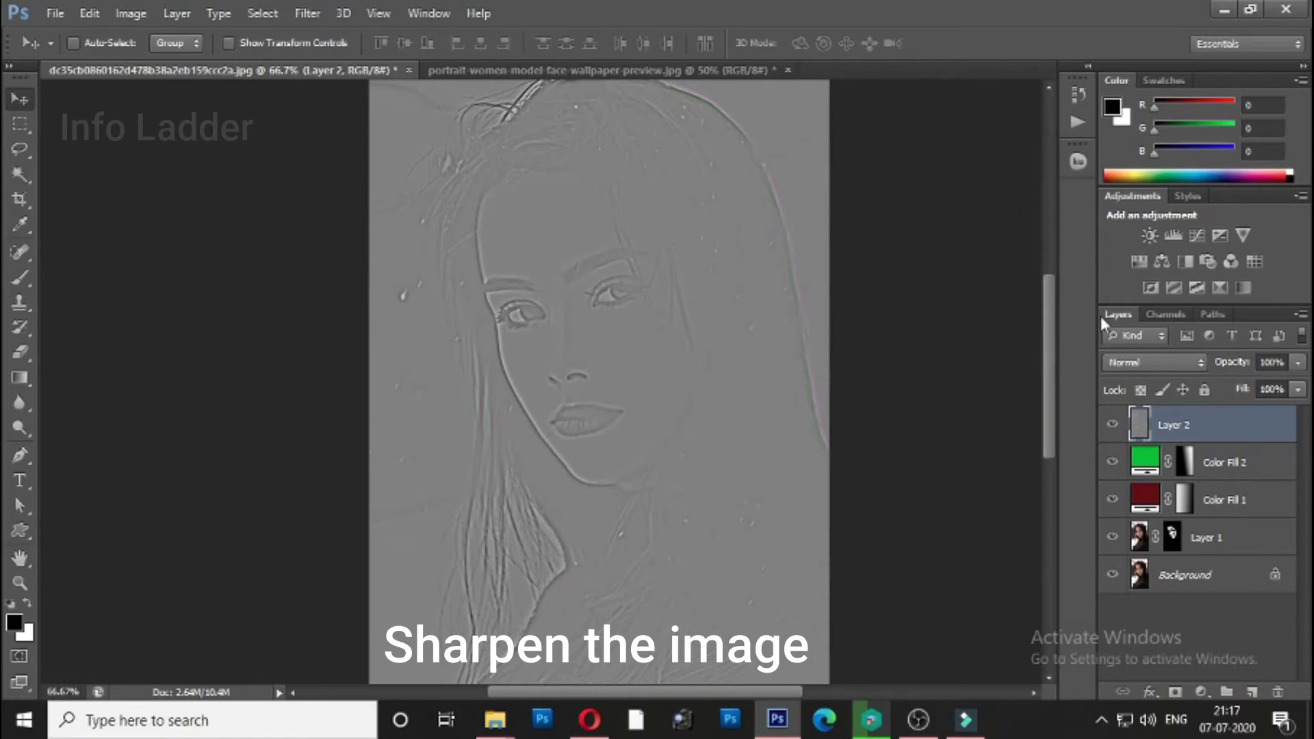
Set the High Pass layer to Vivid Light at 70% opacity and compare the image with the layer hidden and shown
click(1140, 364)
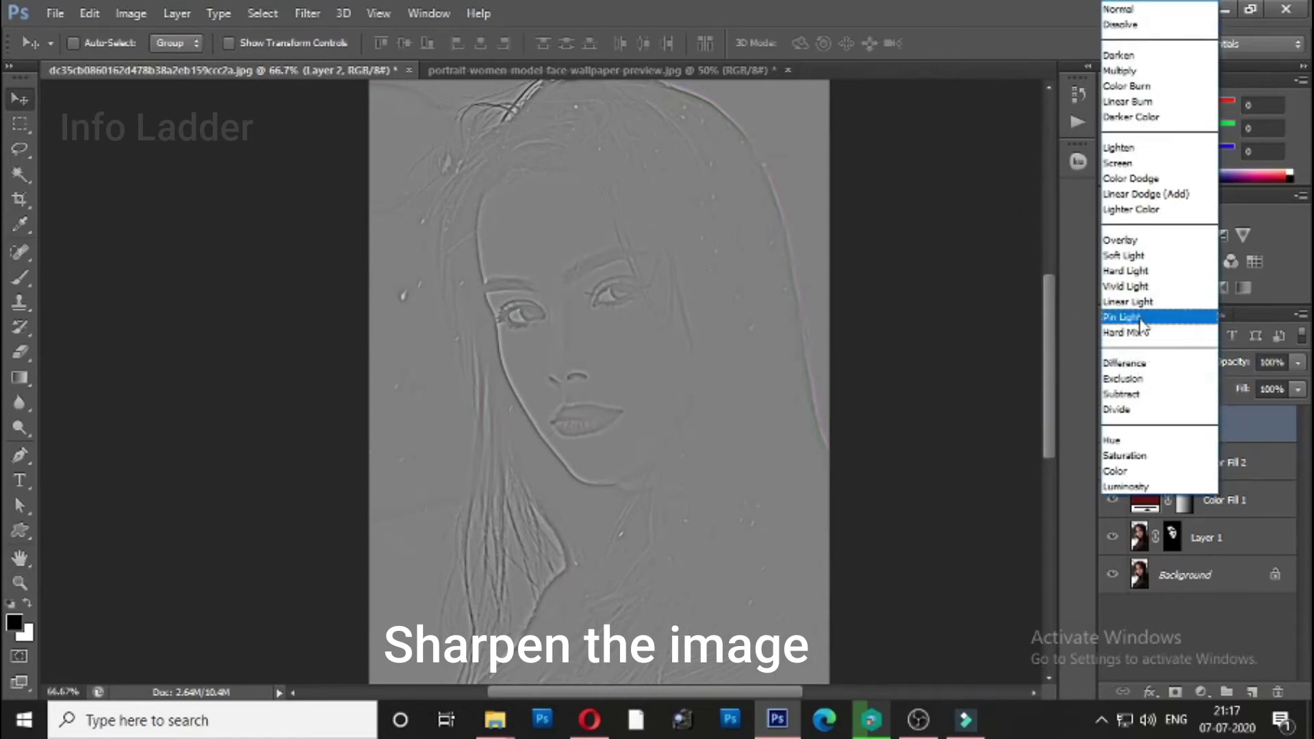
click(1136, 289)
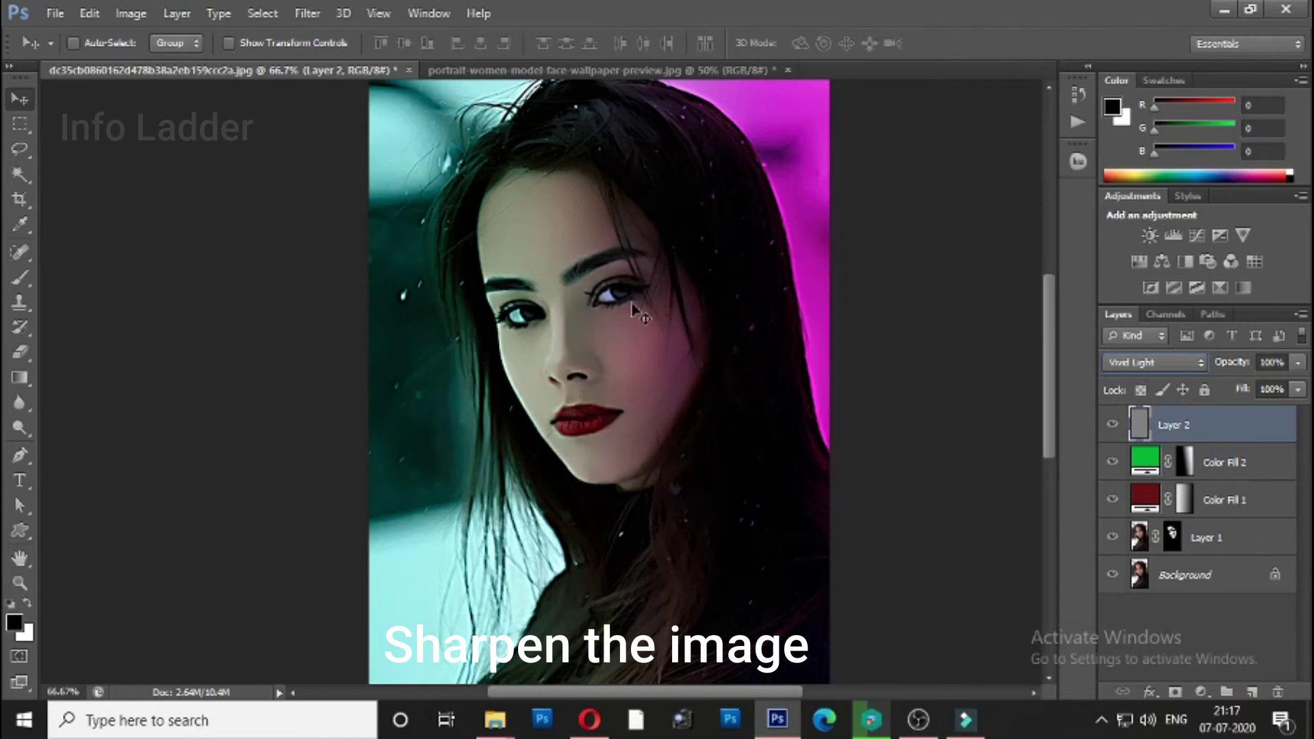
drag(1260, 364, 1277, 362)
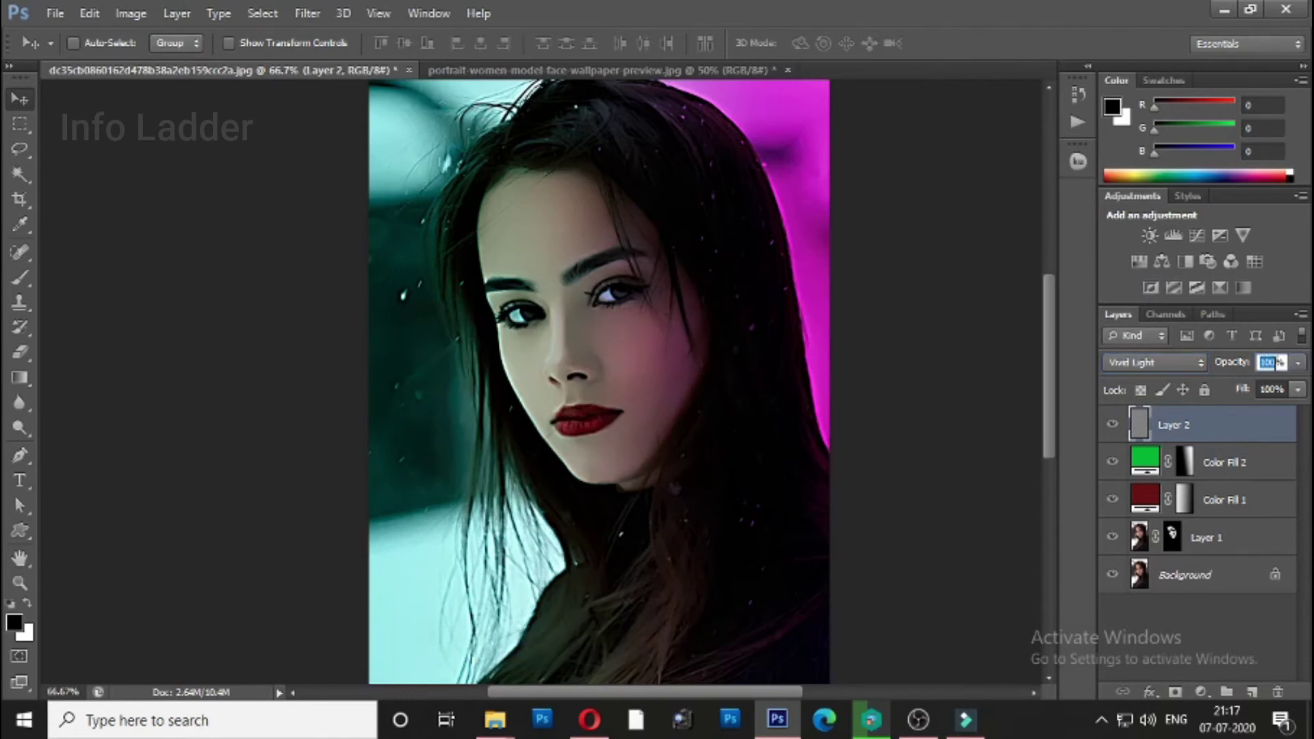
text(70)
click(1113, 427)
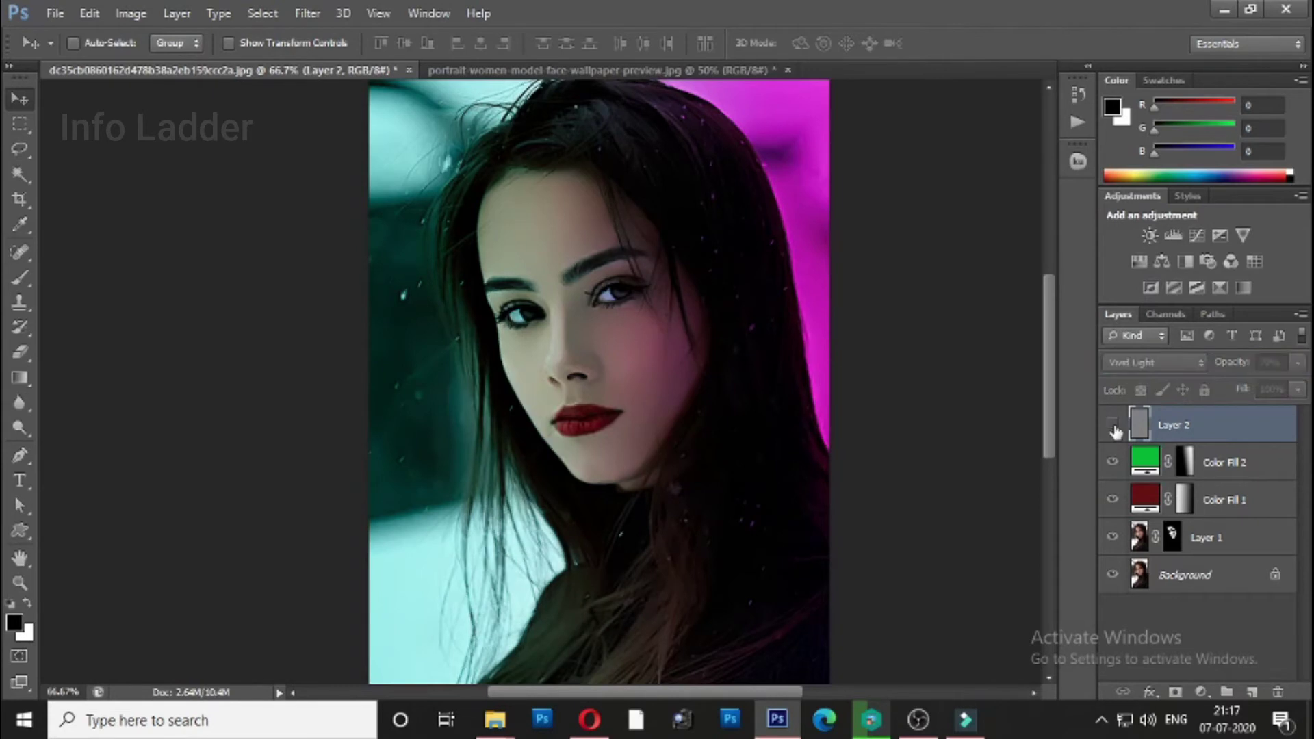
click(1114, 428)
click(1114, 428)
click(1112, 427)
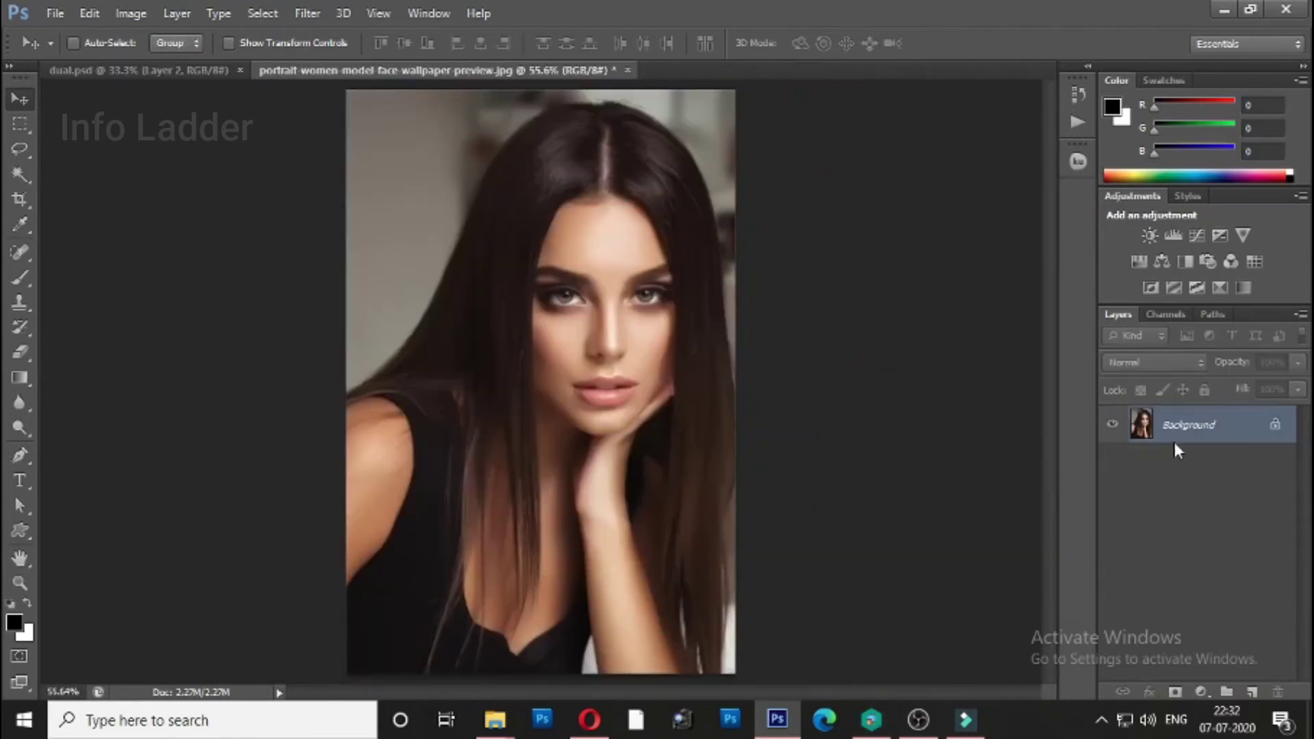
Duplicate the second portrait's Background layer and add a Gradient fill layer above it with a 0° angle
key(ctrl+j)
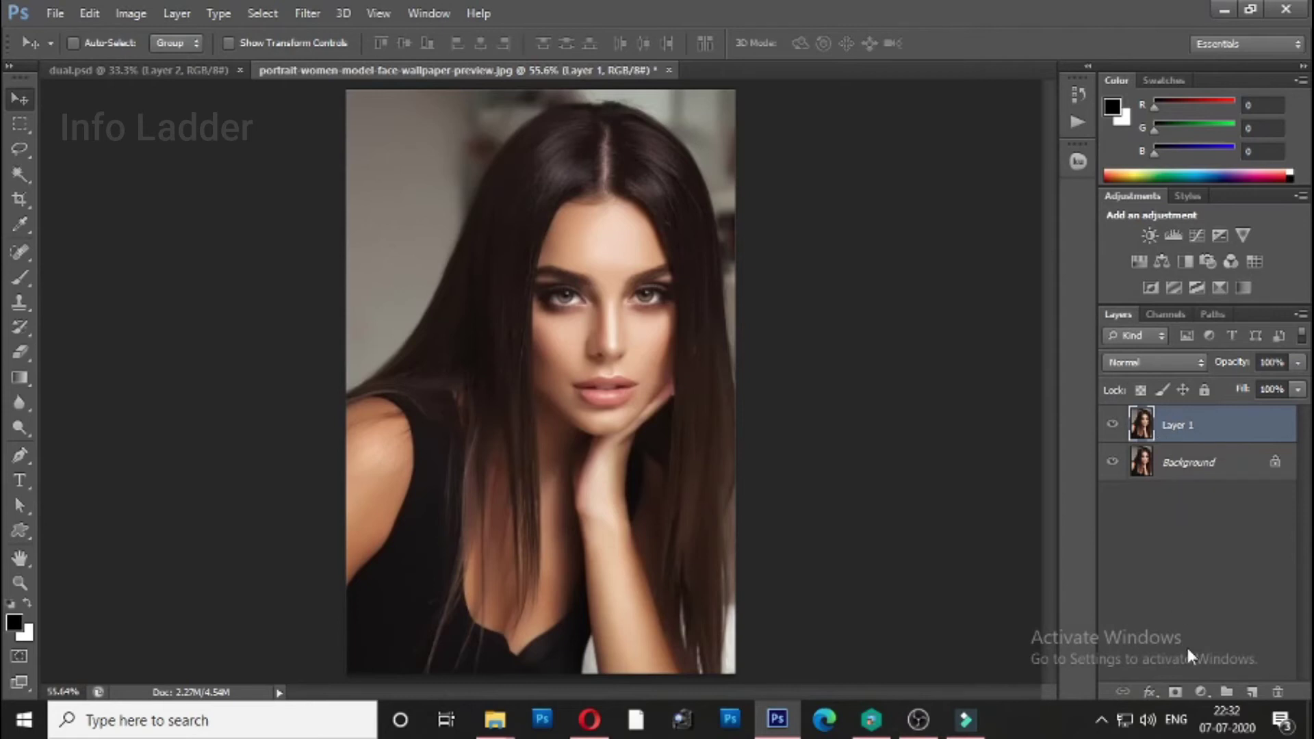
click(1202, 692)
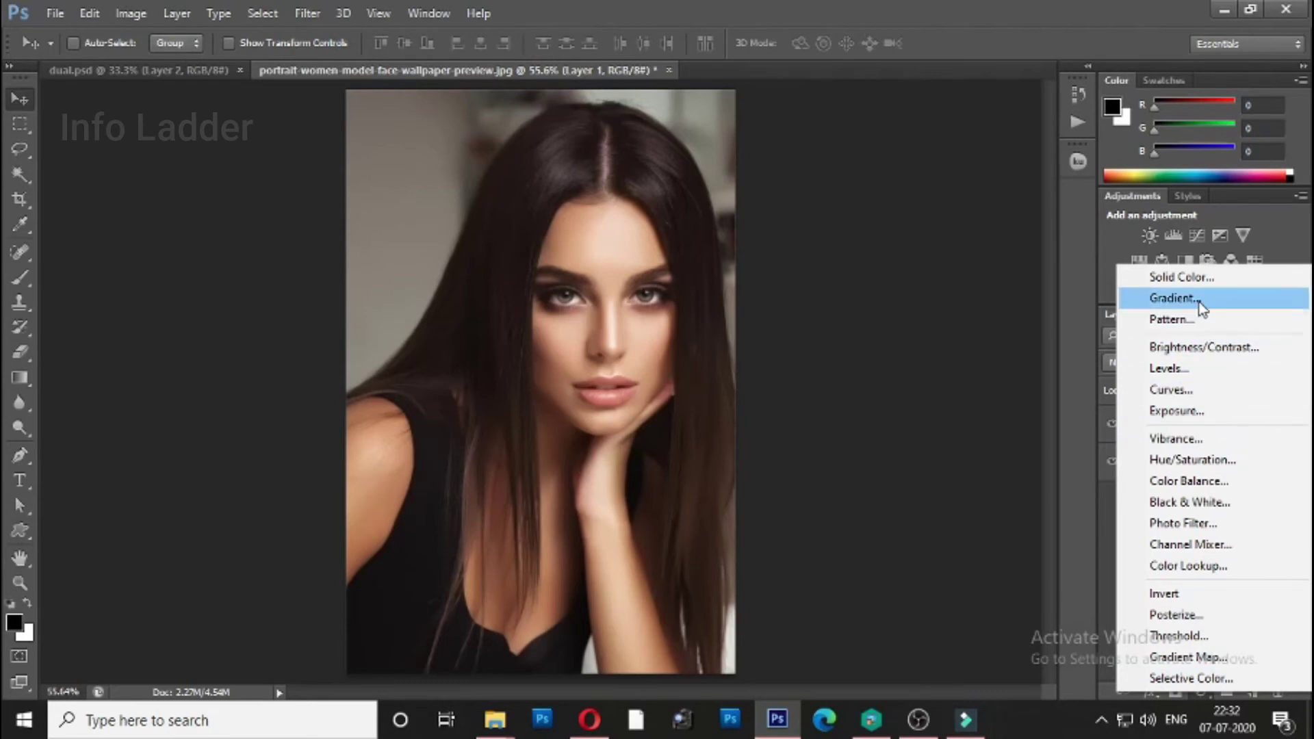
click(1173, 299)
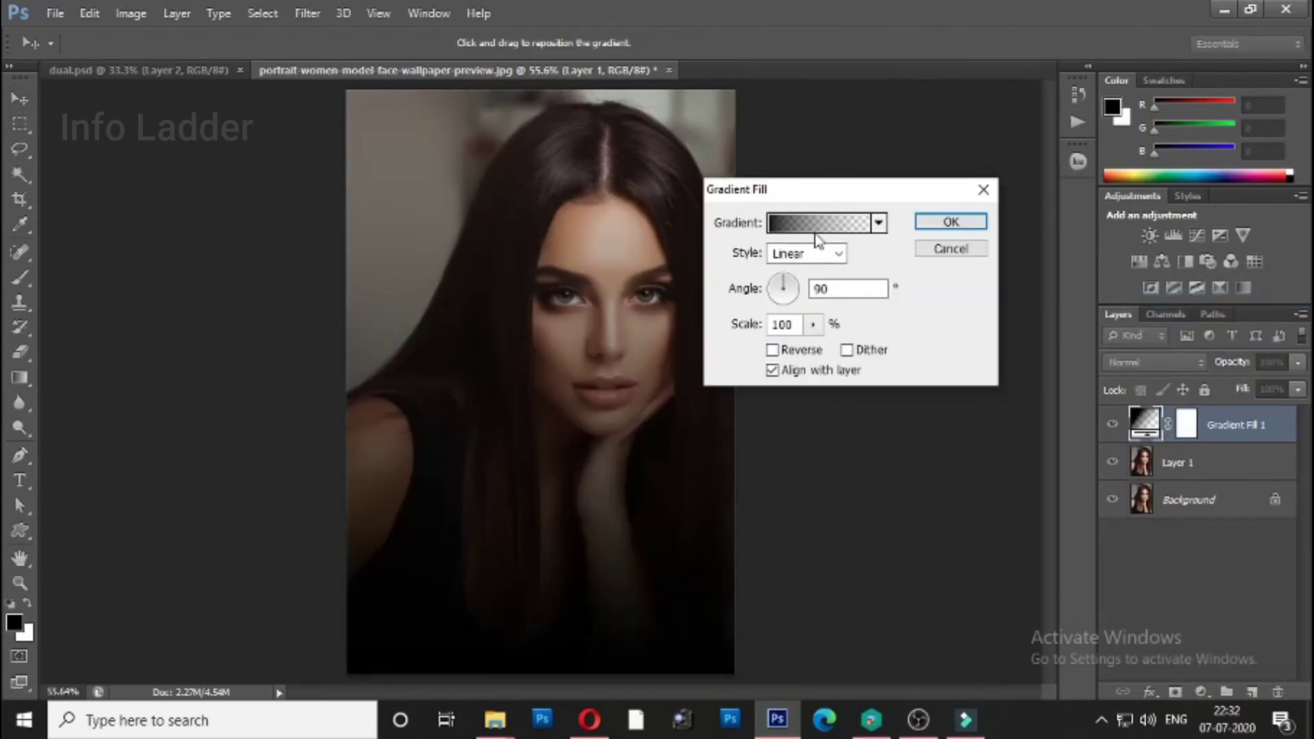
drag(830, 288, 806, 288)
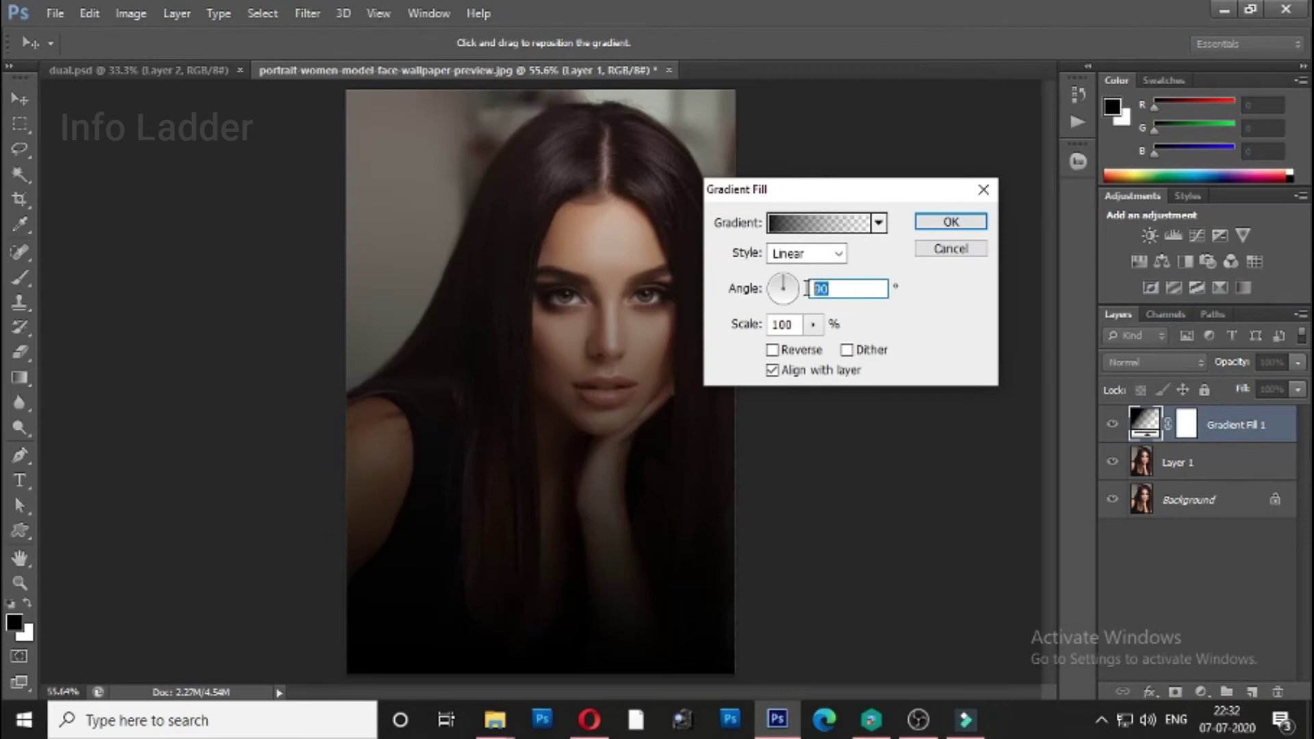
text(0)
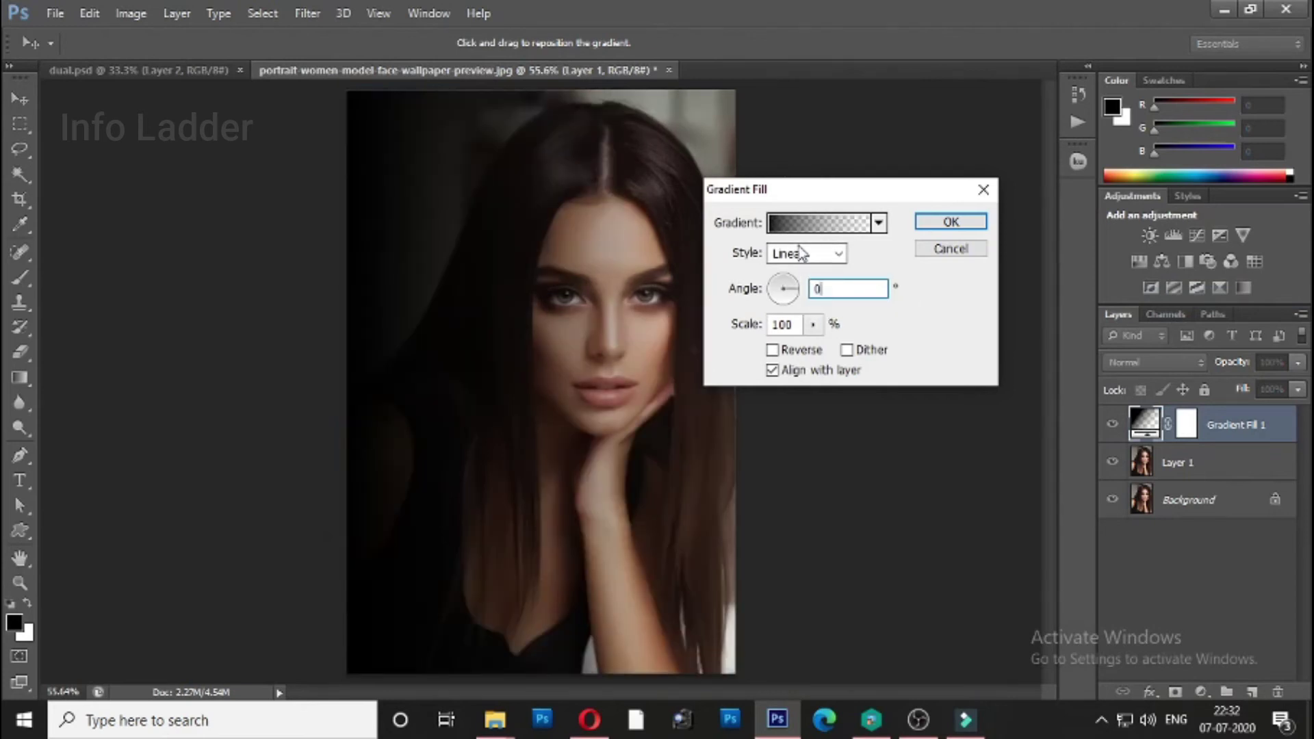
Set the starting color stop of the gradient fill to bright red (e20707)
click(814, 222)
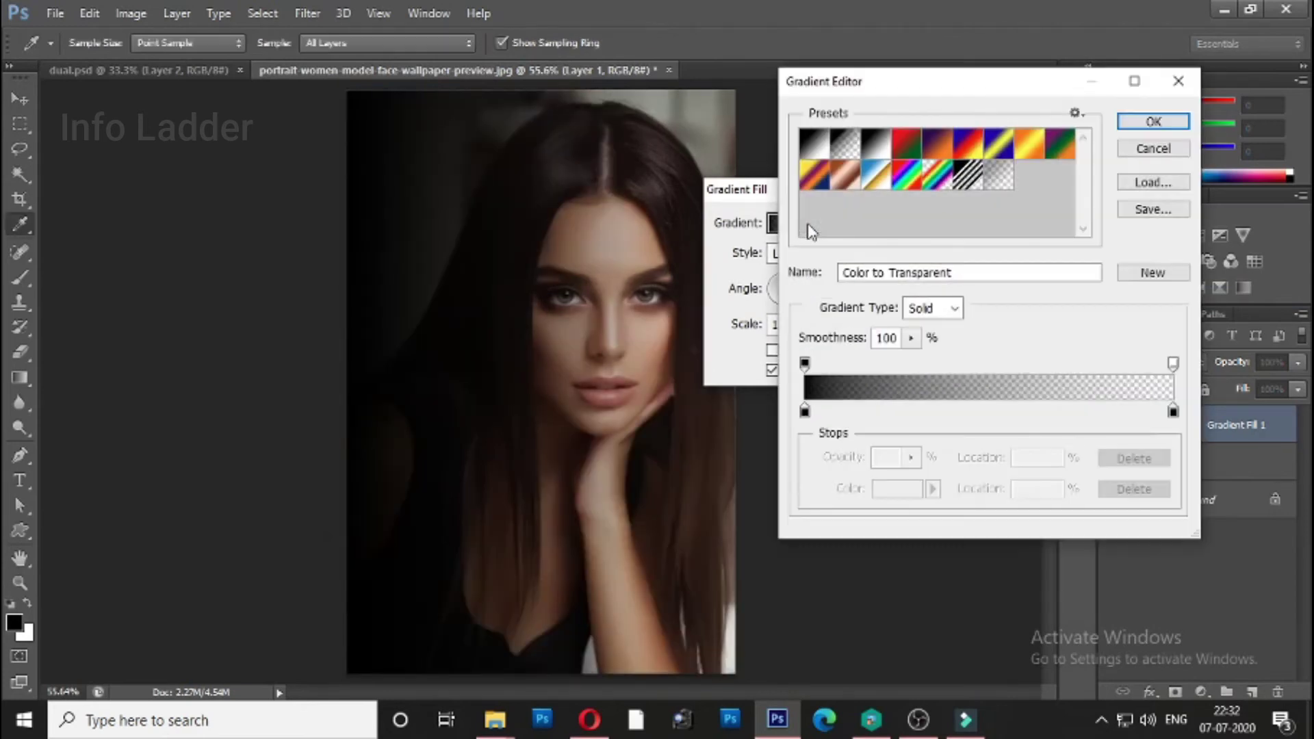
click(806, 412)
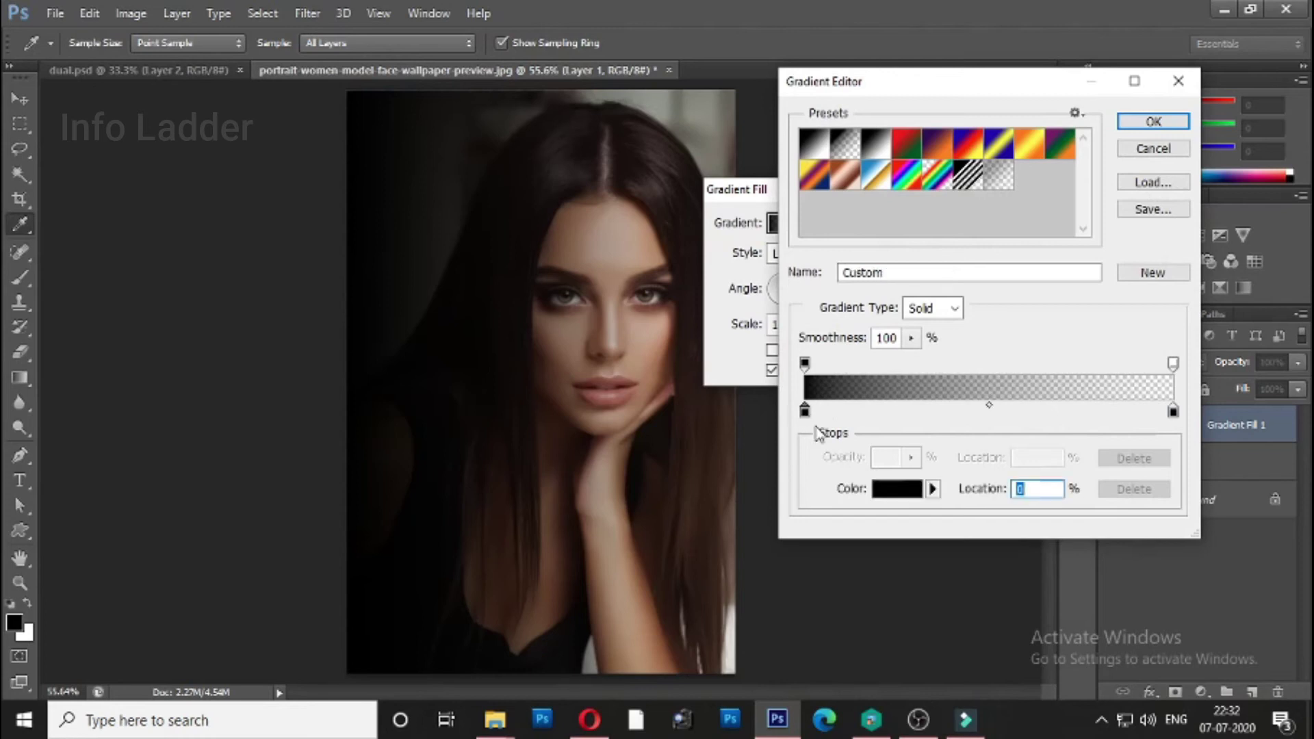
click(894, 492)
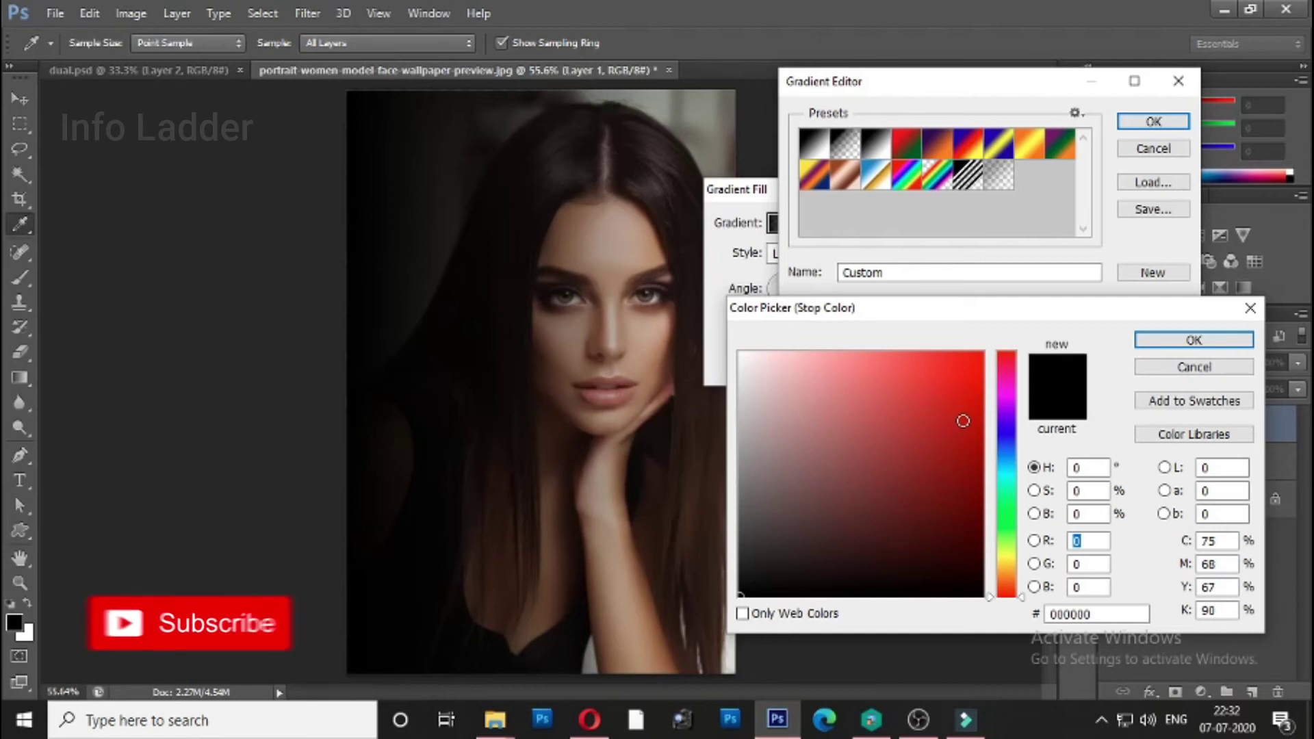
click(975, 379)
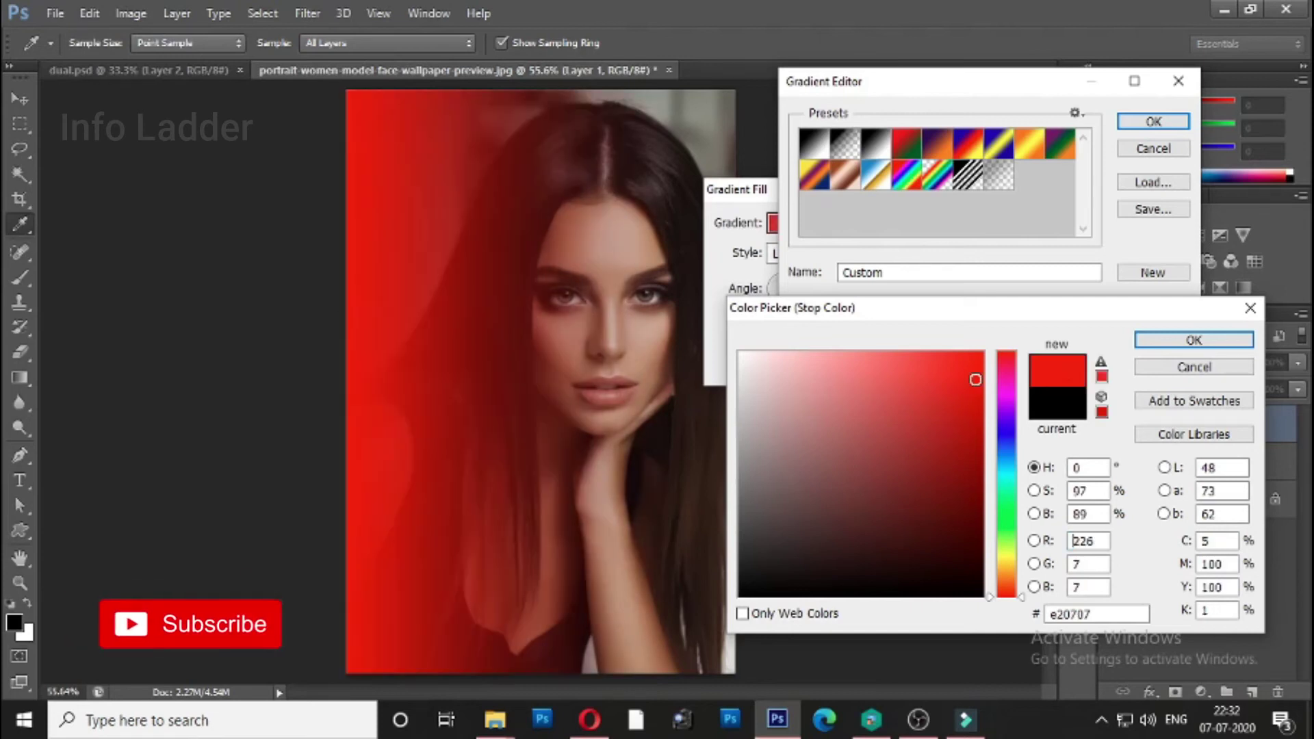
click(1182, 343)
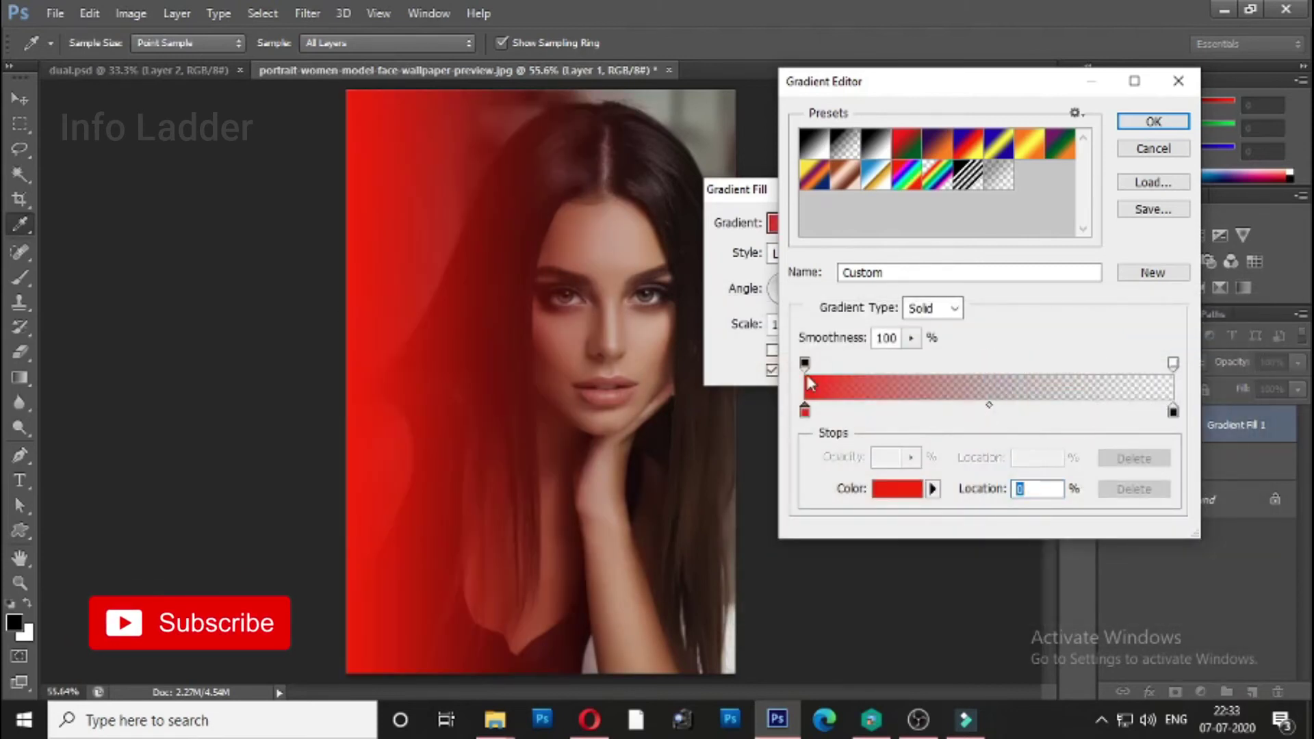
Move the gradient's 100% opacity stop to the 43% location and apply the gradient fill
drag(805, 364, 929, 369)
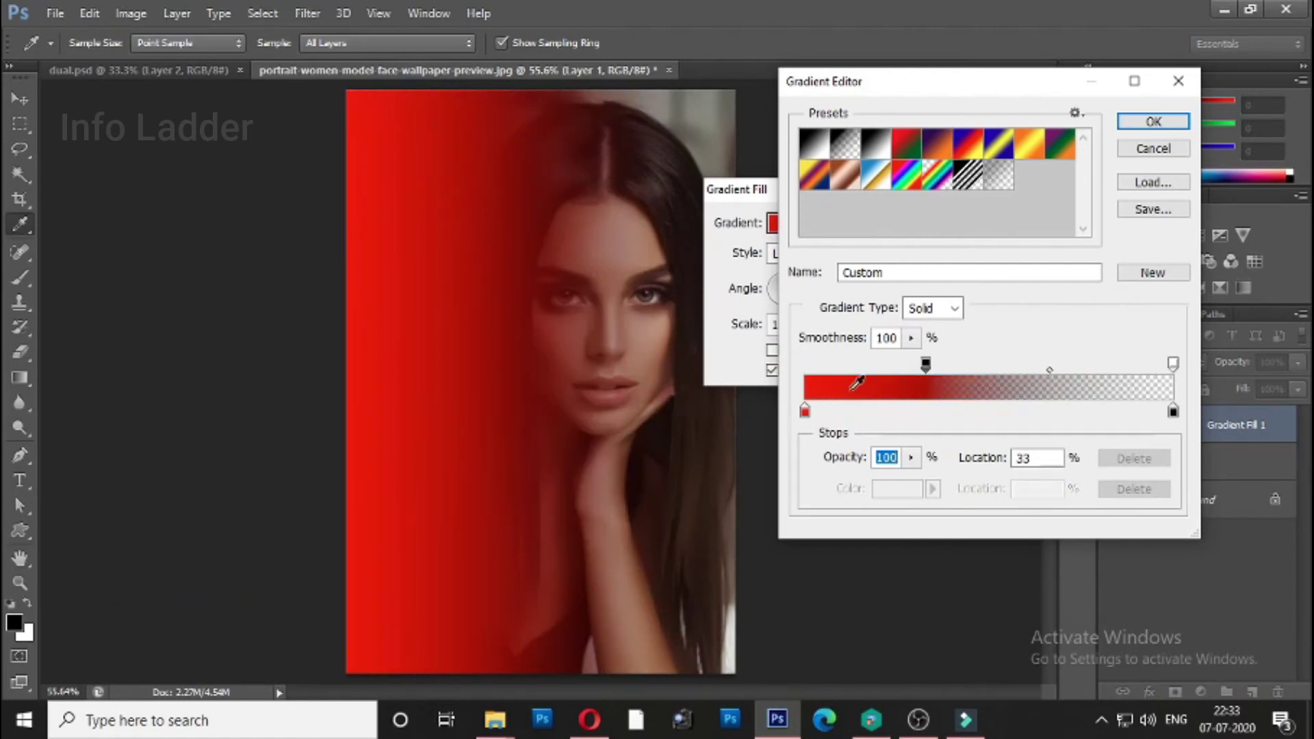
drag(927, 370, 964, 364)
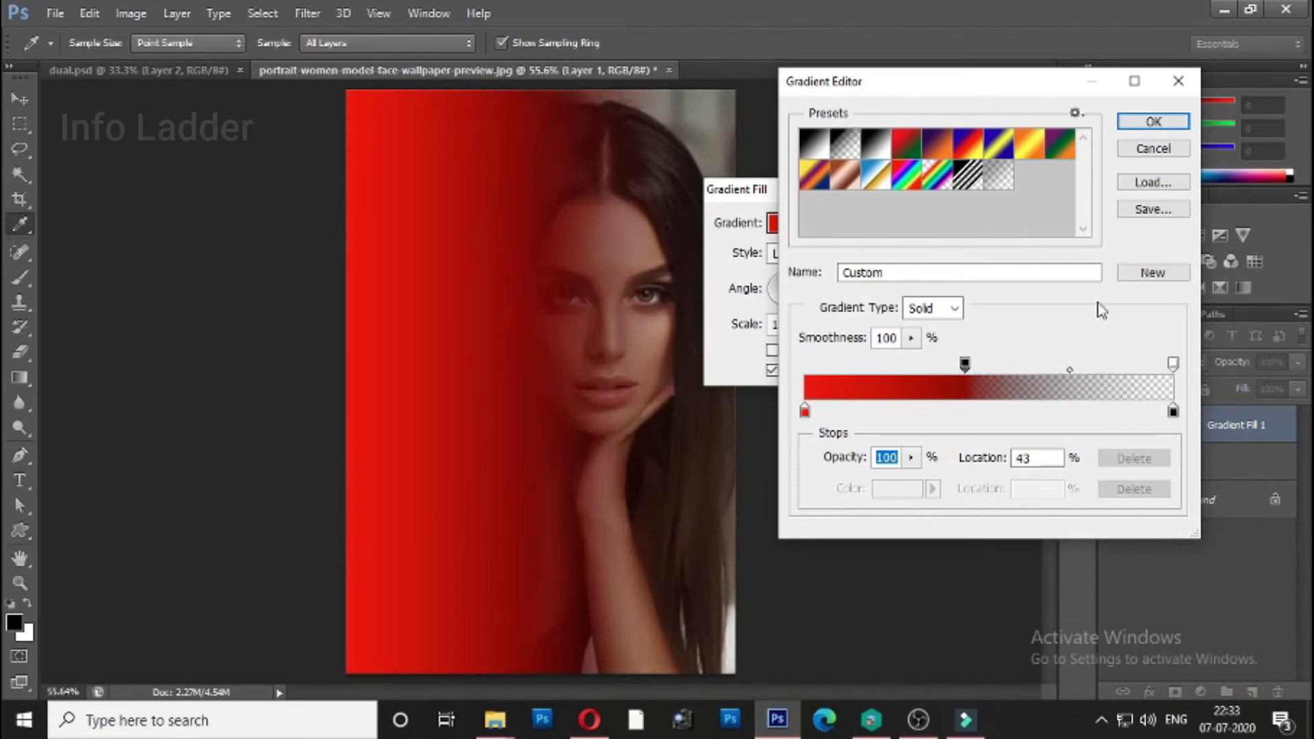
click(1153, 121)
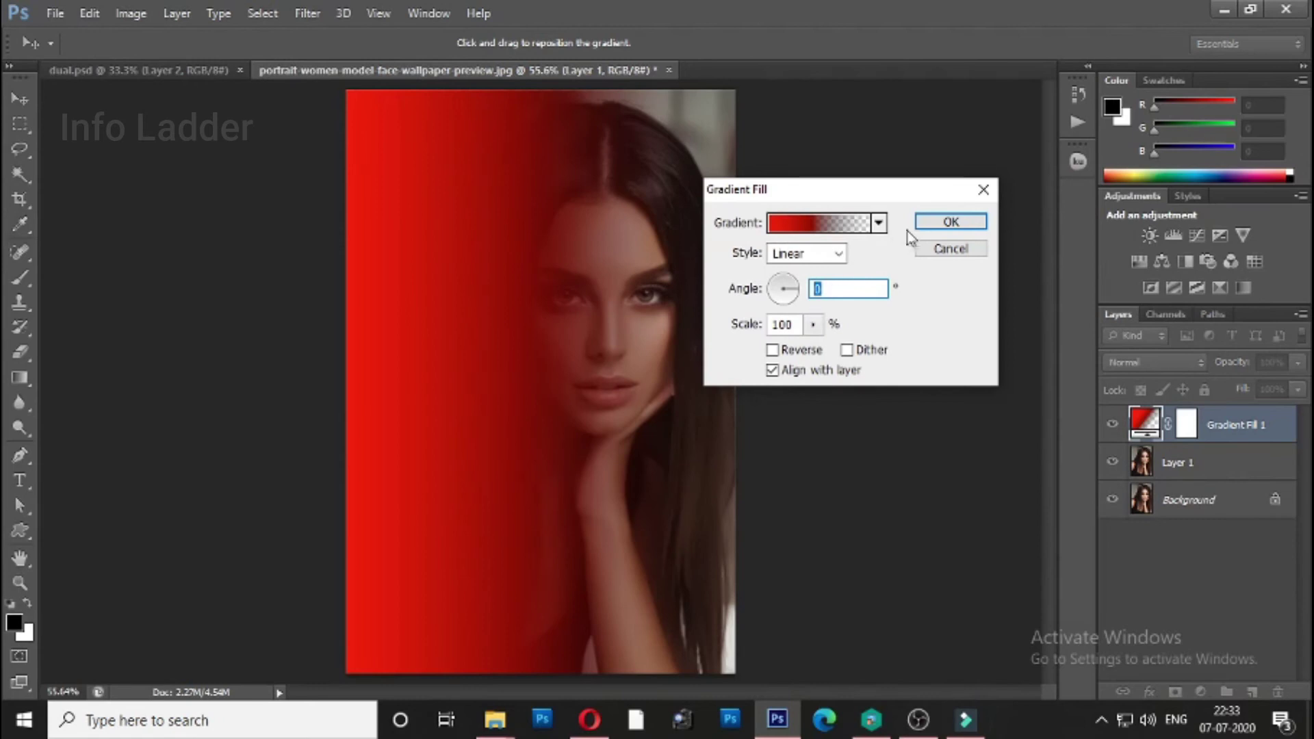
click(943, 223)
Set the red gradient fill layer's blend mode to Color and duplicate the layer
click(1156, 362)
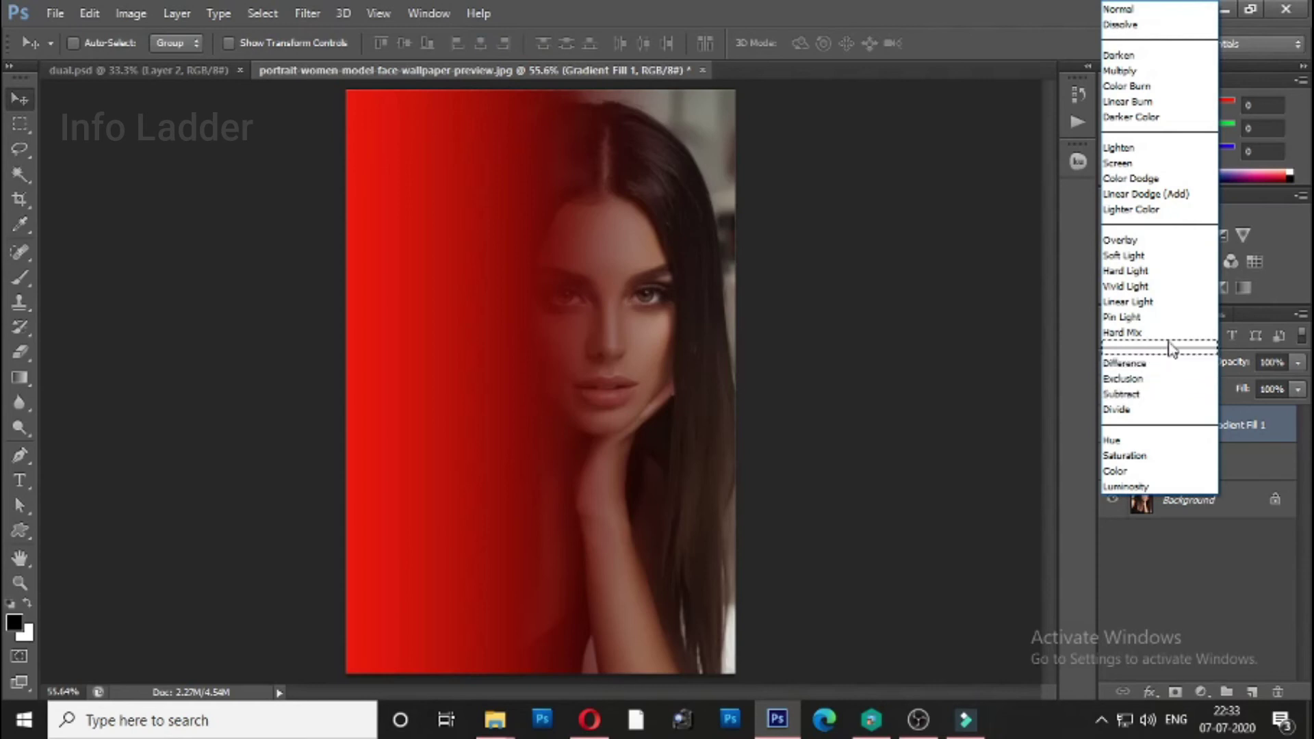
click(1133, 474)
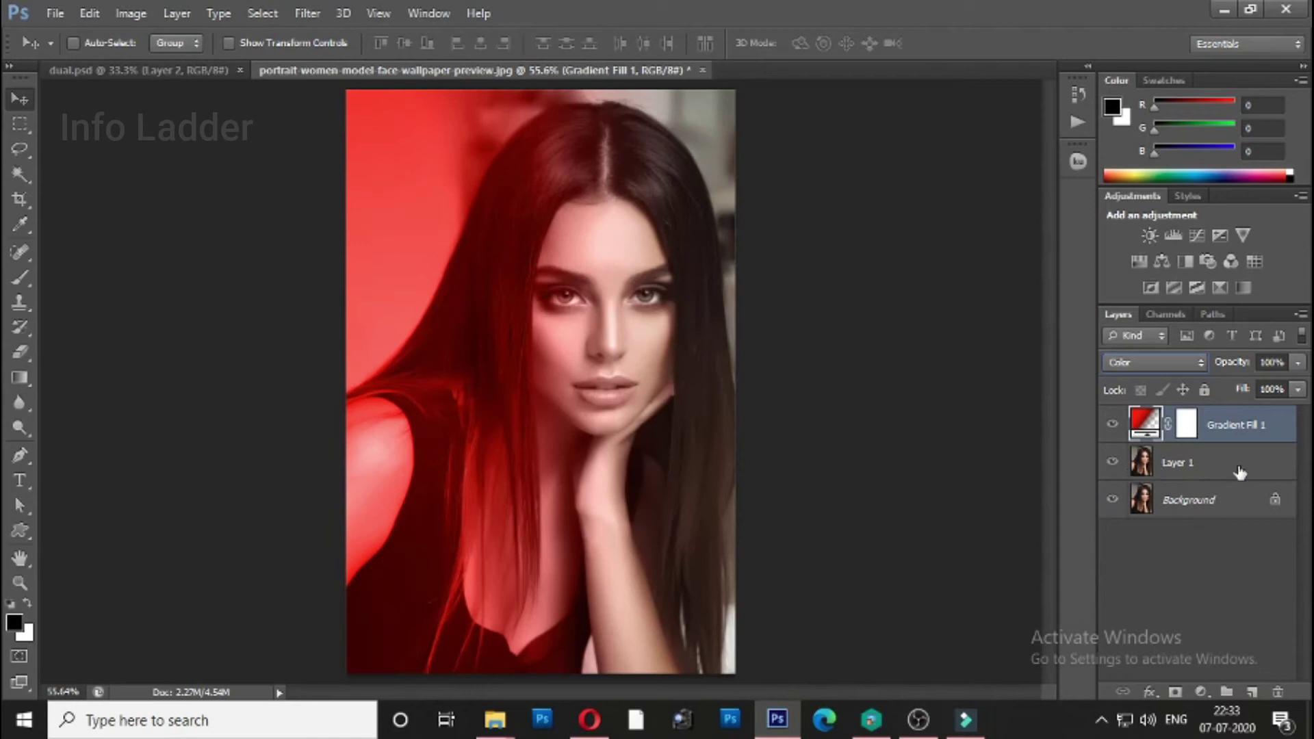
click(1185, 425)
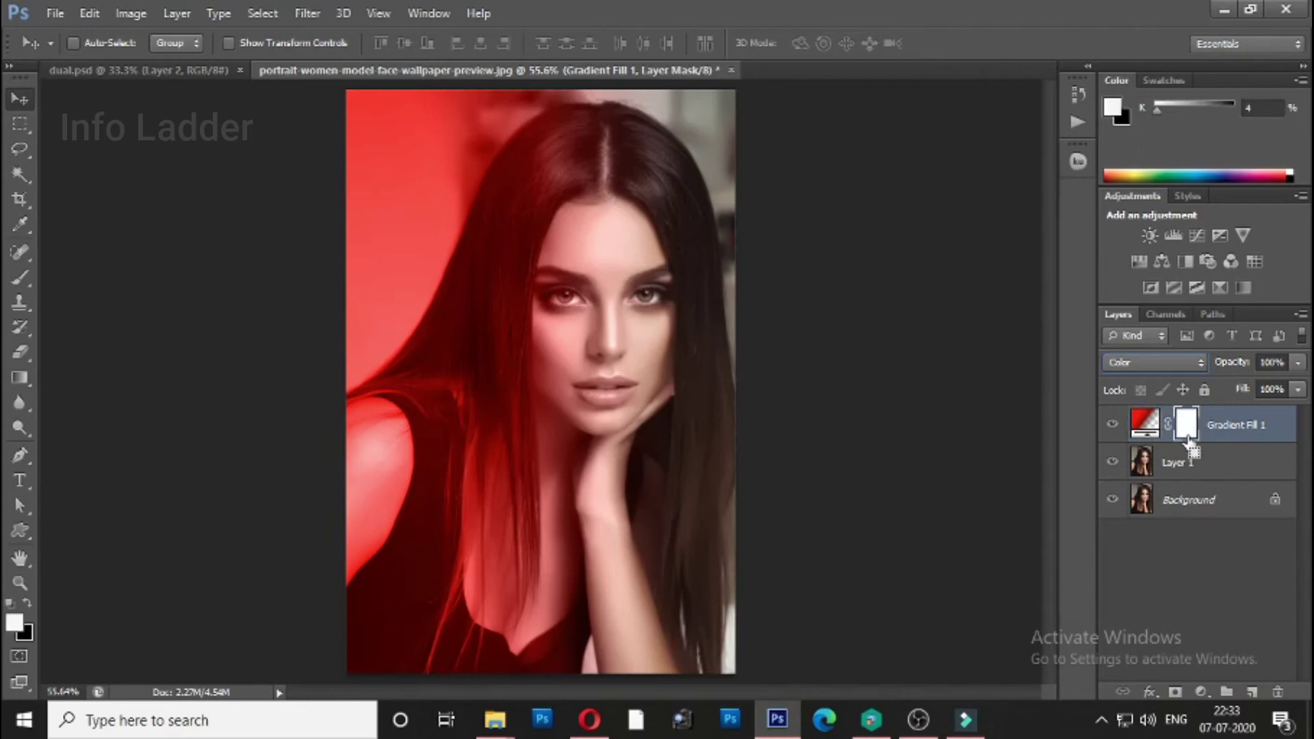
click(1144, 425)
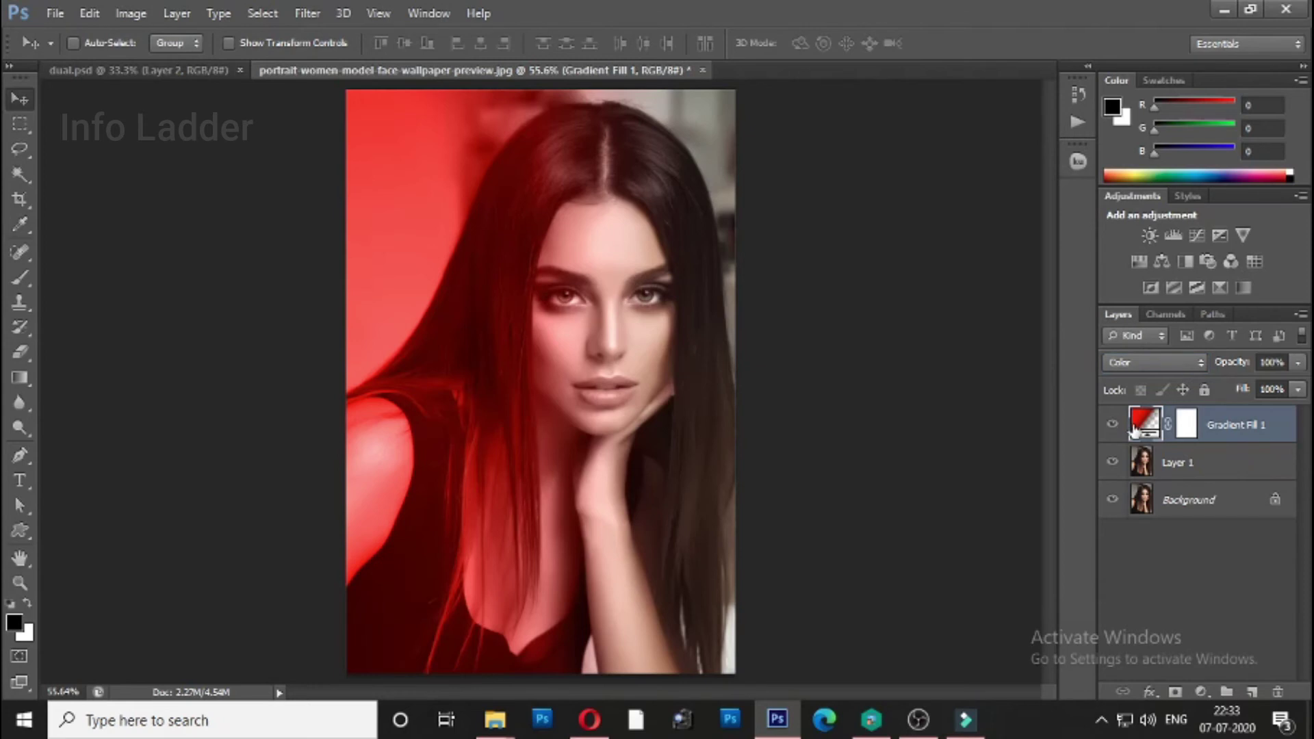
key(ctrl+j)
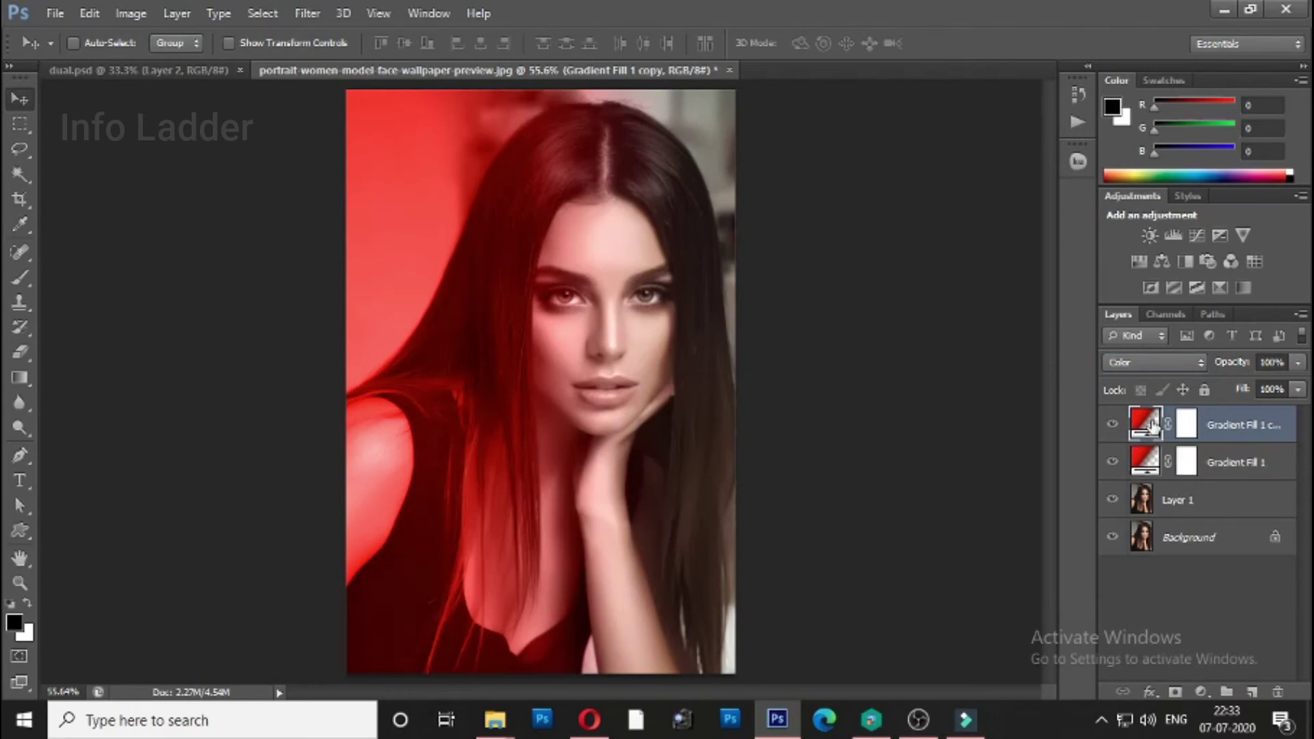
Change the starting color stop of the duplicated gradient fill to green (07e240)
double_click(1146, 426)
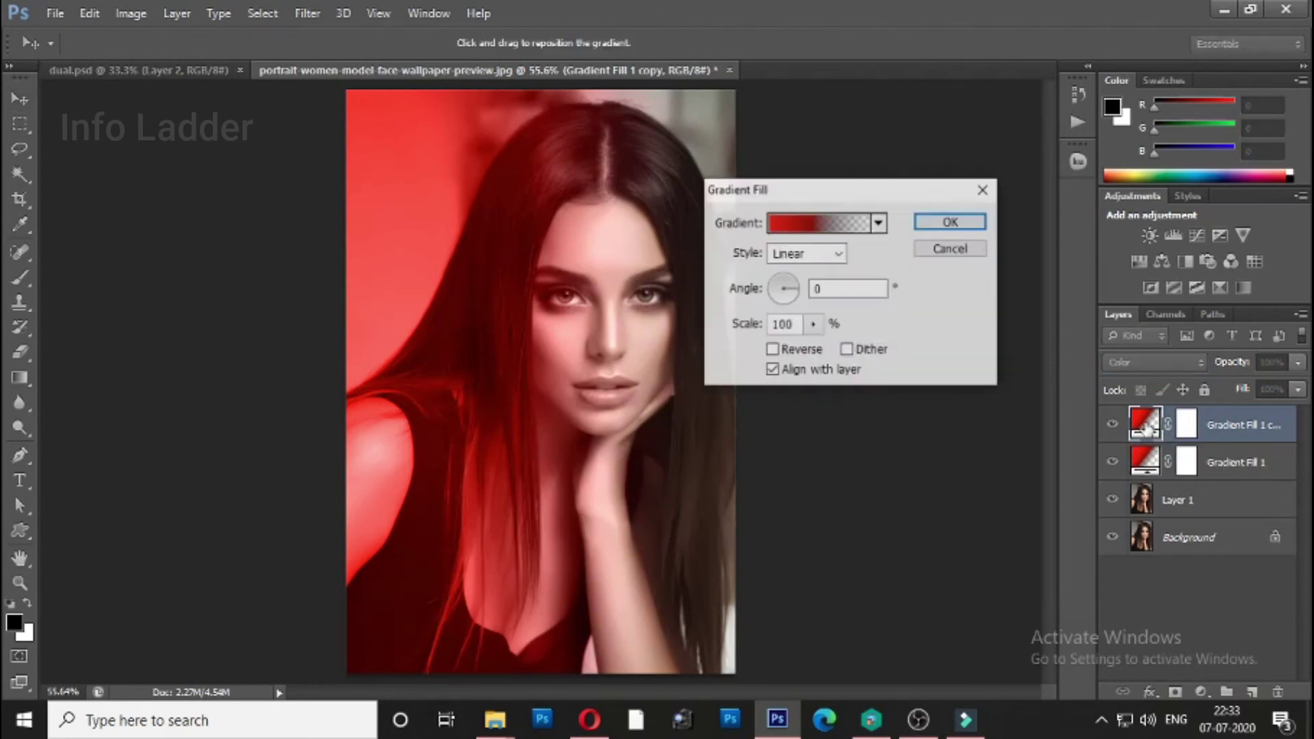
click(799, 230)
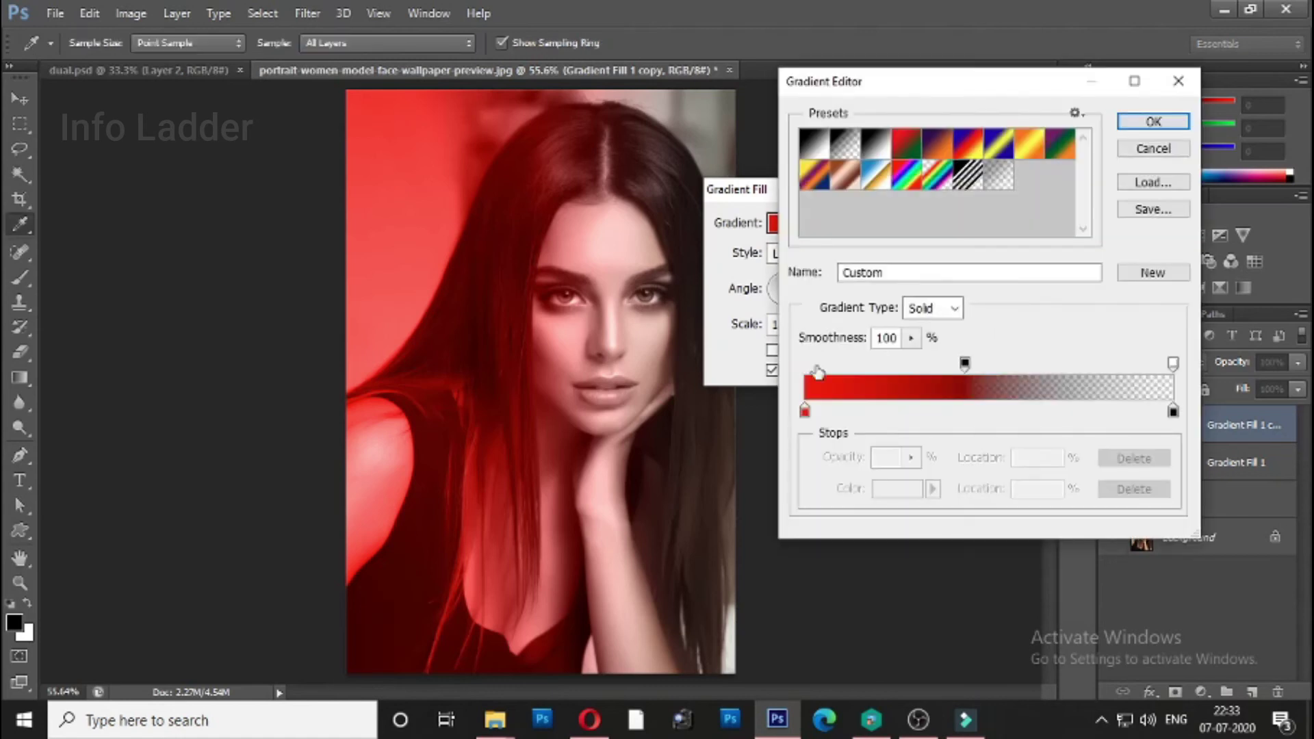
click(806, 412)
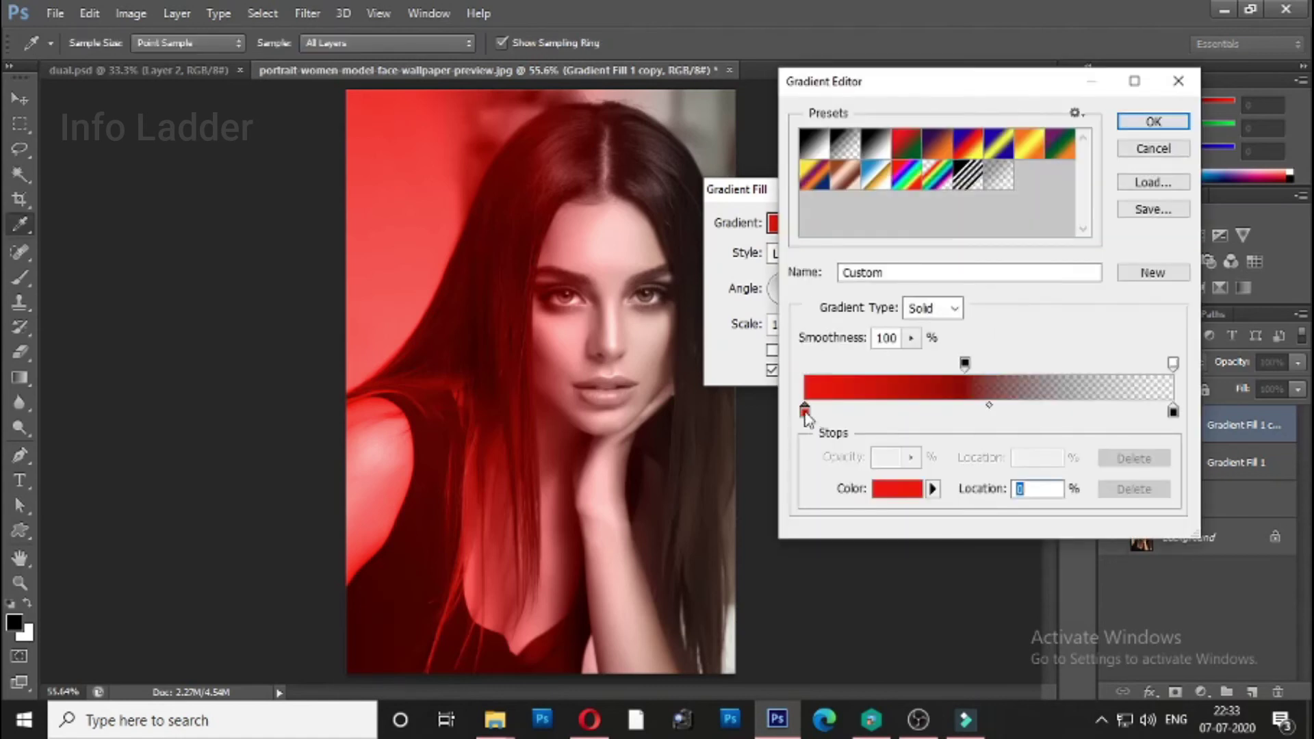
click(883, 498)
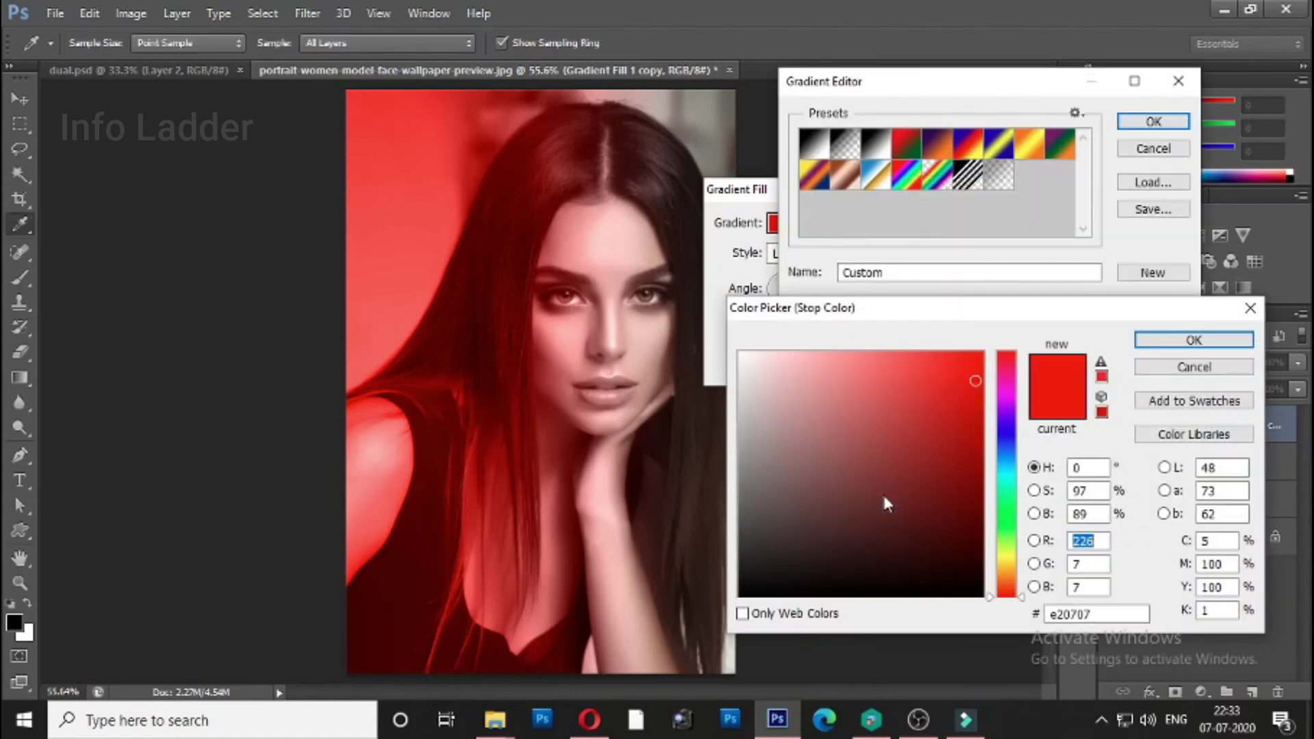
click(1004, 506)
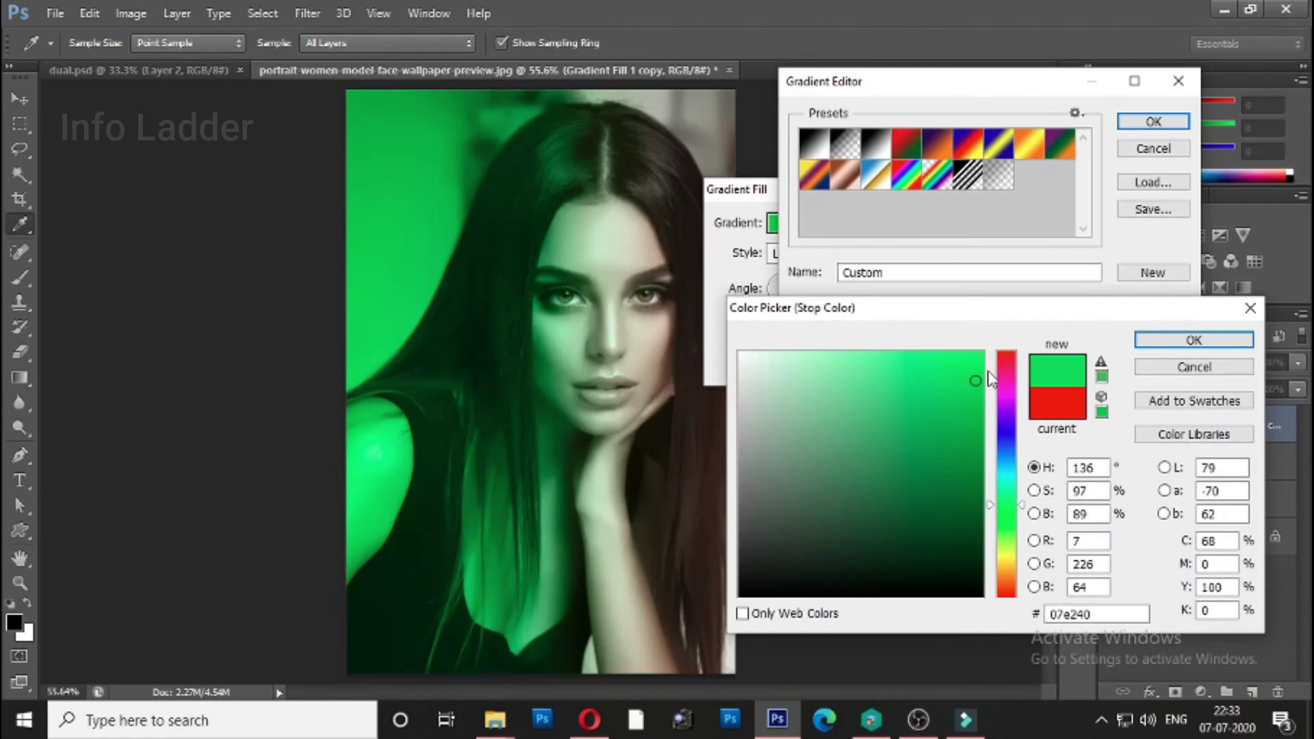
click(1173, 340)
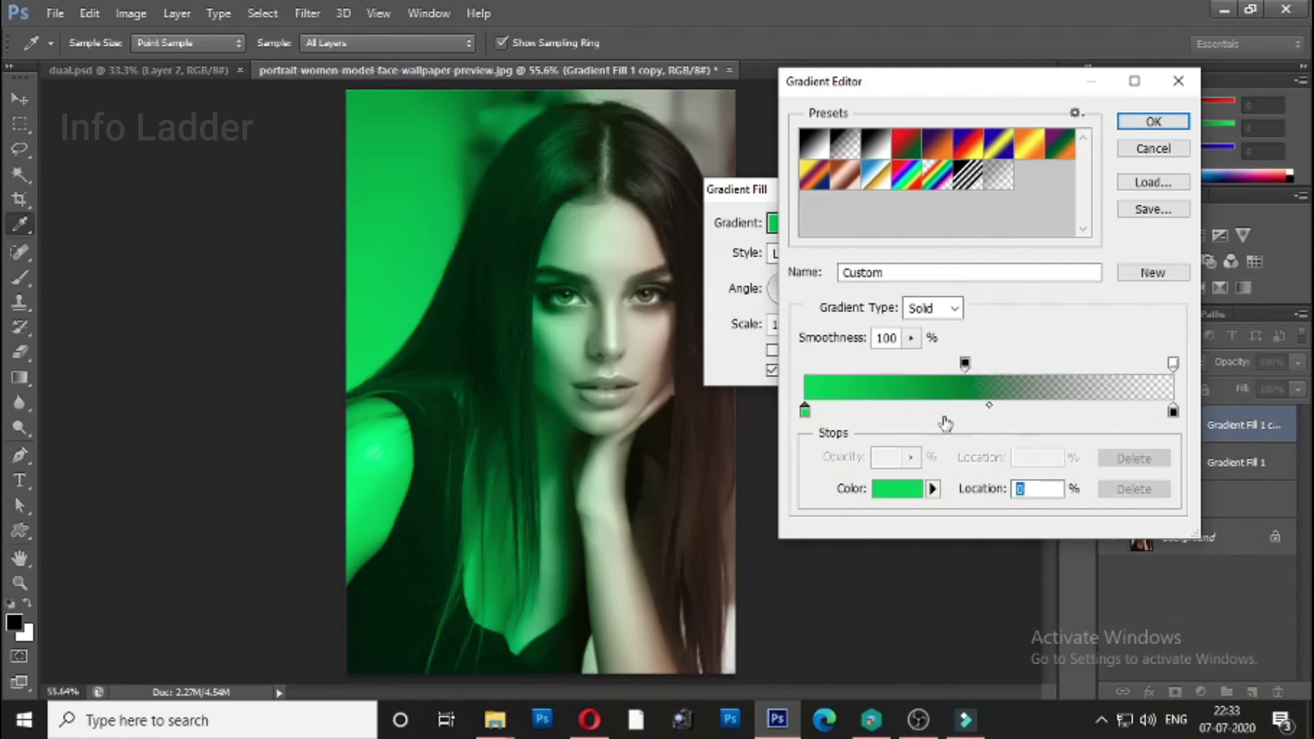
click(1155, 123)
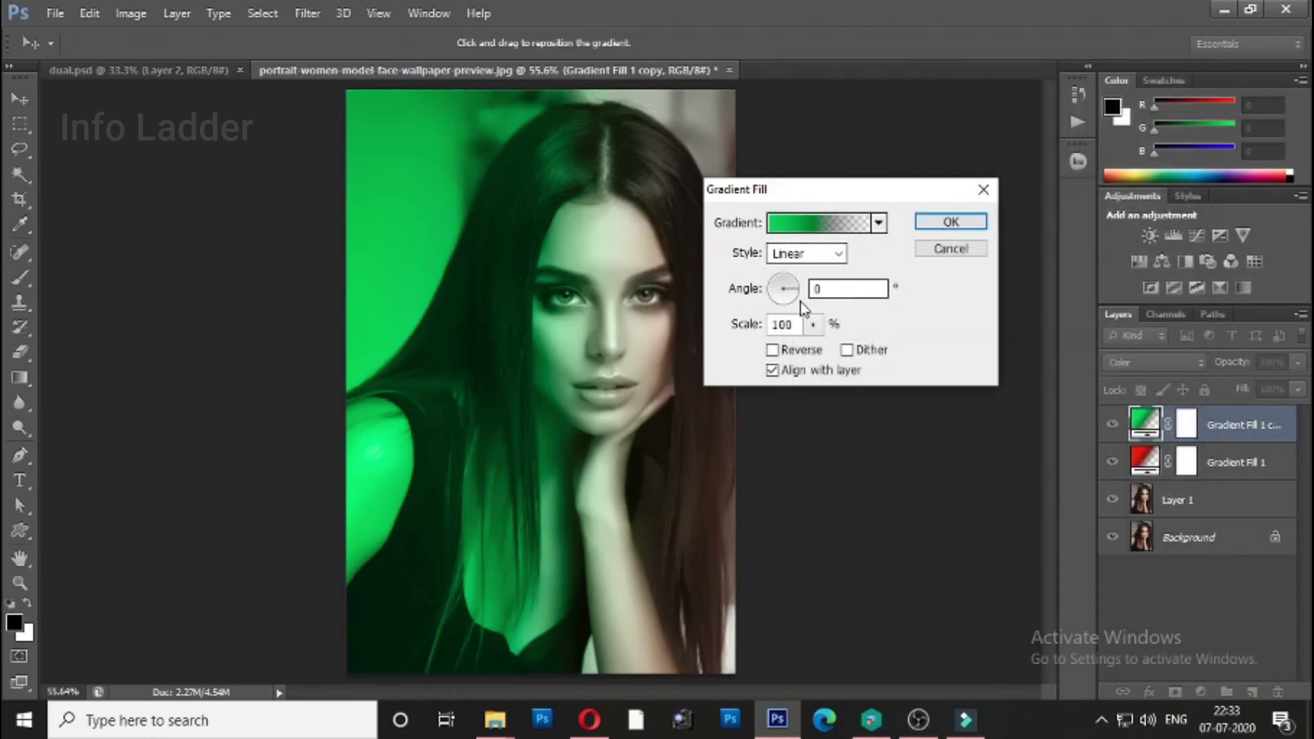
Reverse the green gradient, move its 100% opacity stop back to the gradient's start, and apply the fill
double_click(835, 288)
click(773, 351)
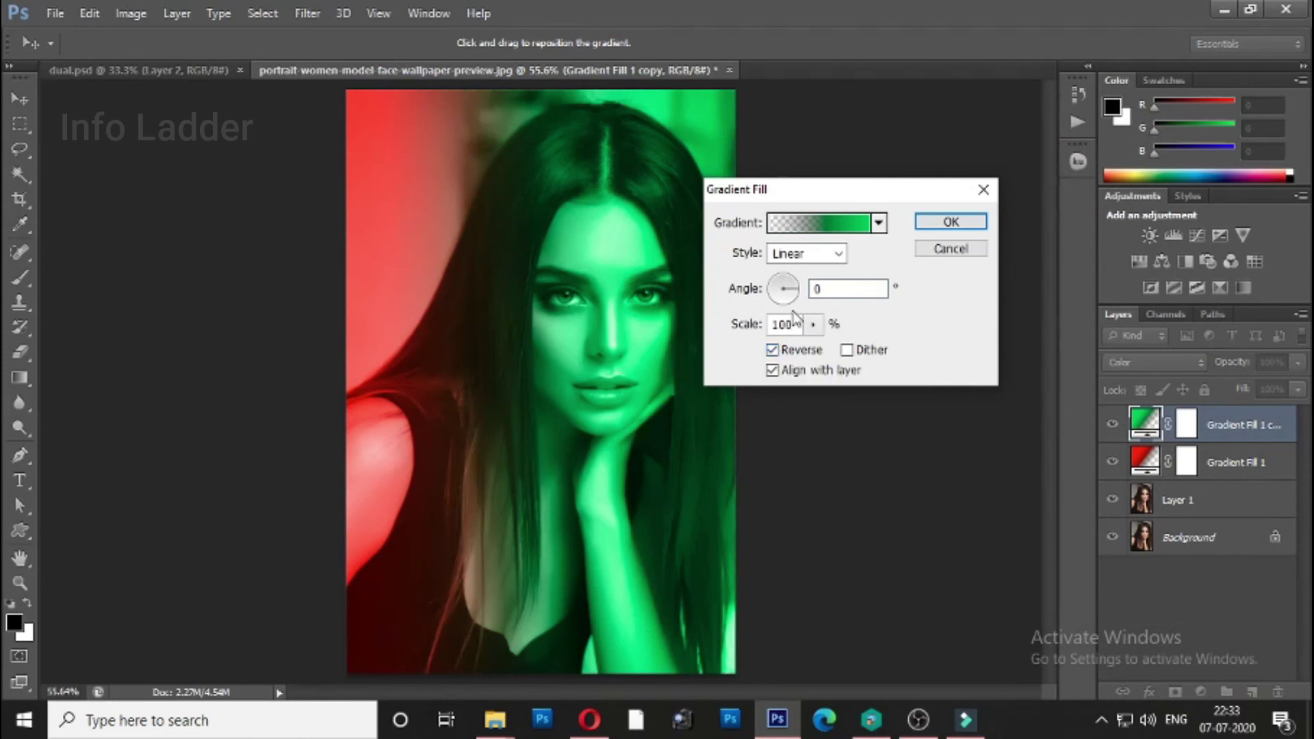
click(825, 224)
drag(964, 362, 806, 368)
click(1135, 122)
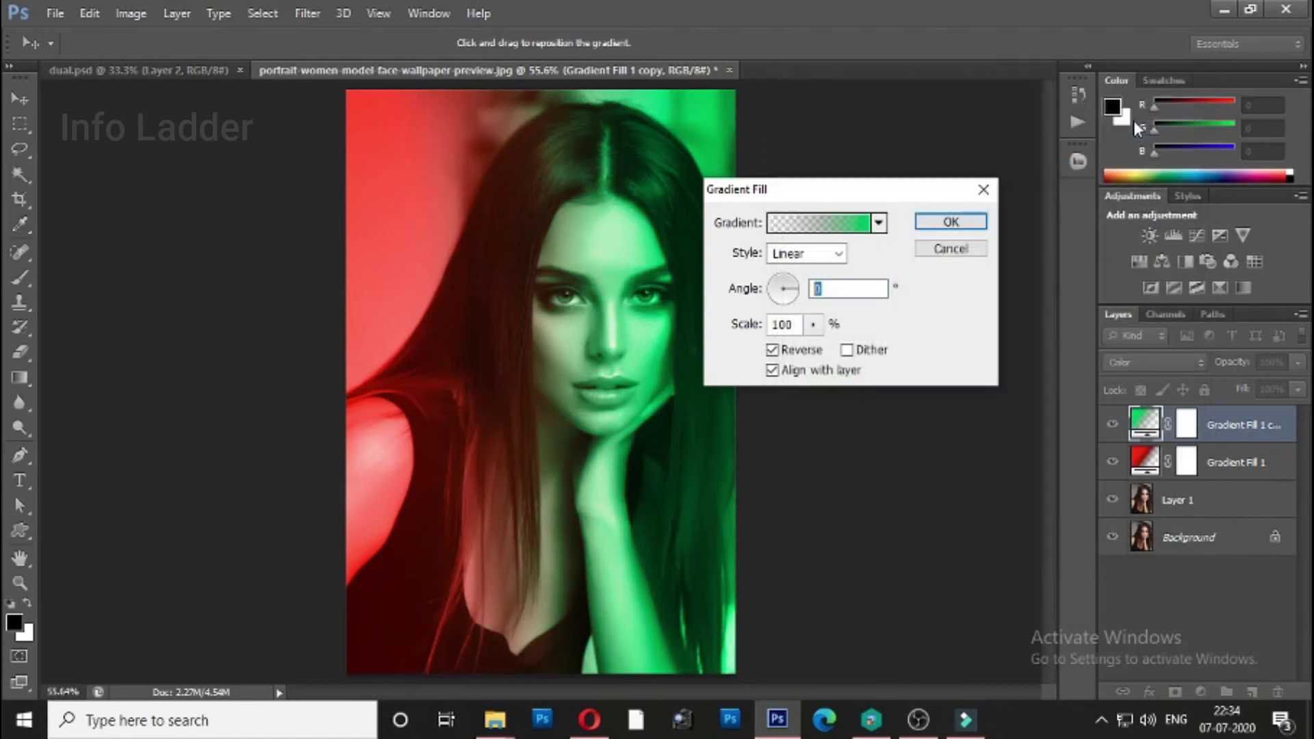
click(955, 225)
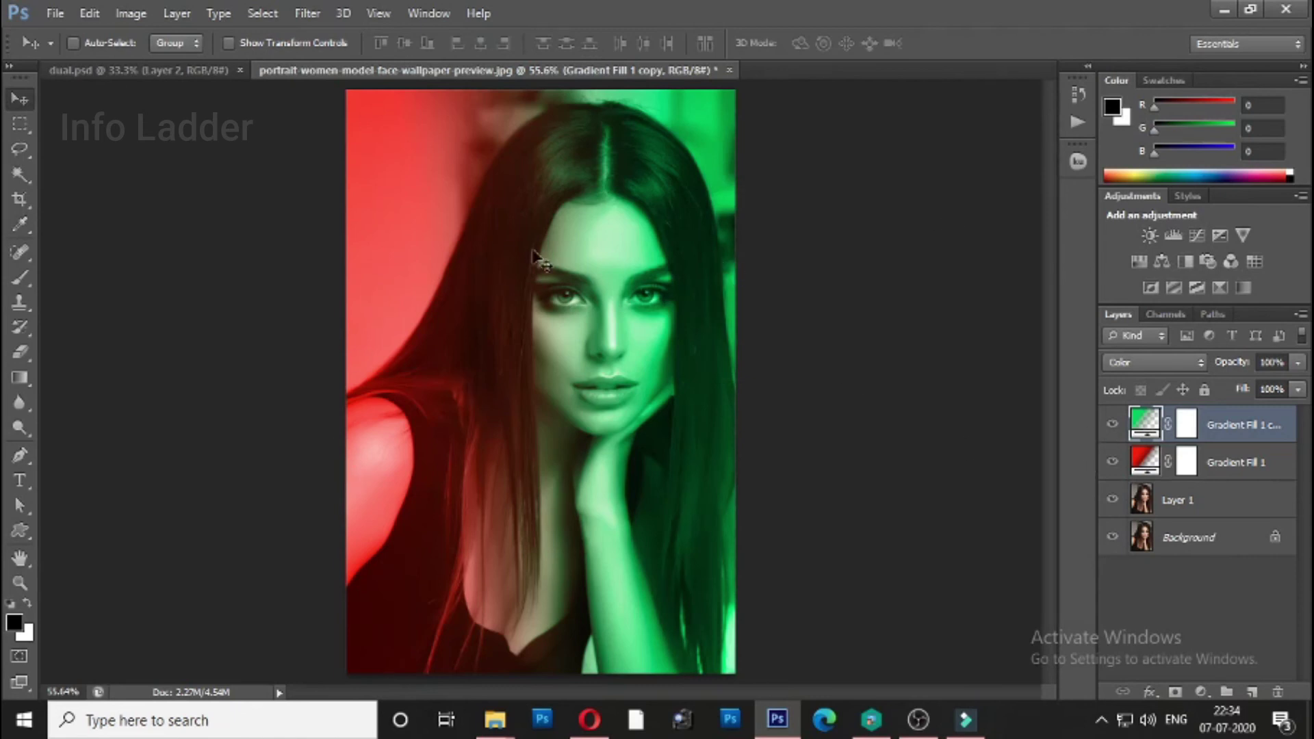
ctrl+click(616, 224)
ctrl+click(606, 291)
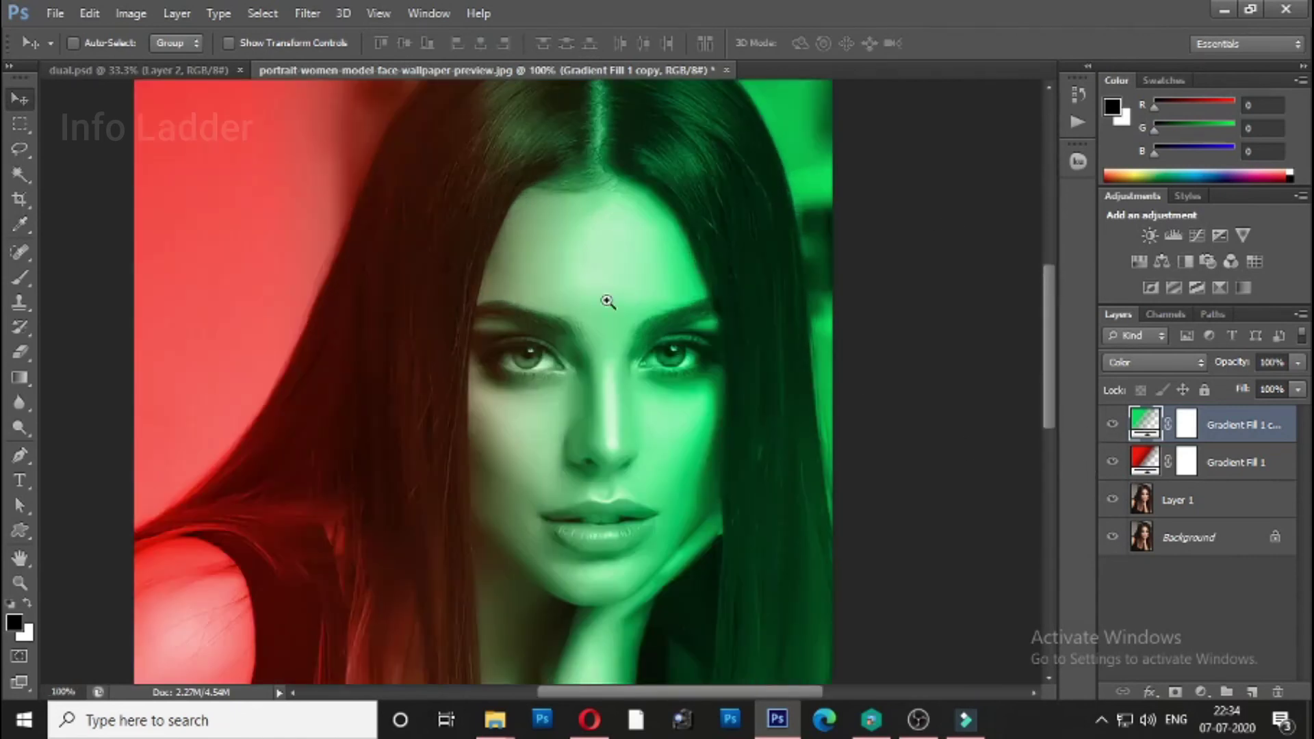
ctrl+click(602, 338)
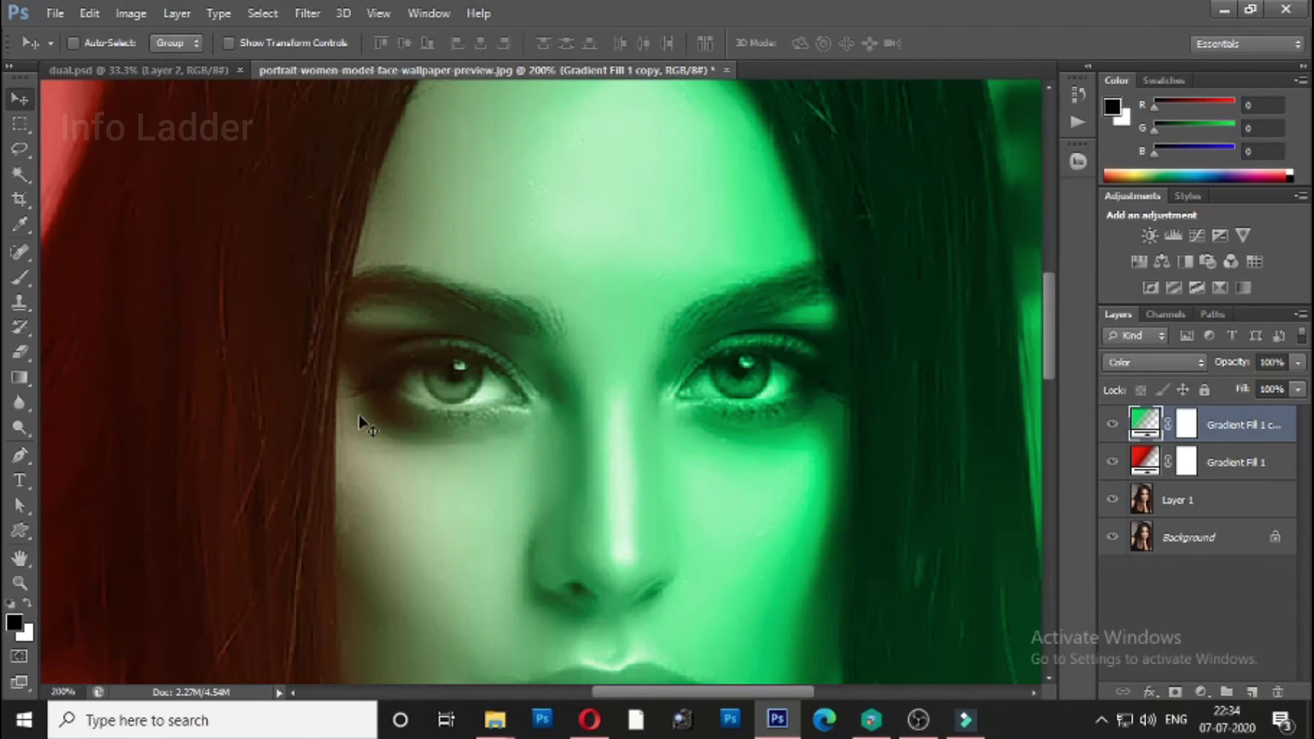
key(ctrl+0)
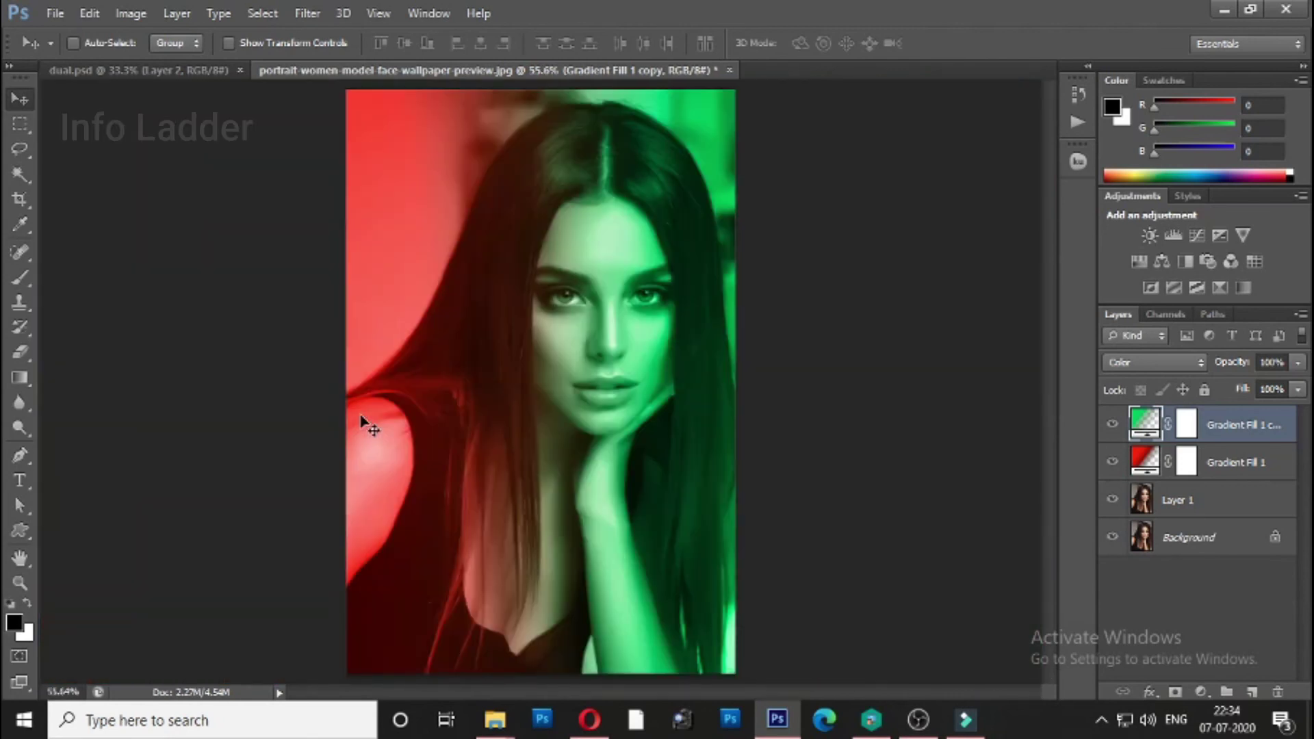
Recolor the starting stop of the original red gradient fill to magenta (d507e2) and apply it
double_click(1144, 462)
click(820, 222)
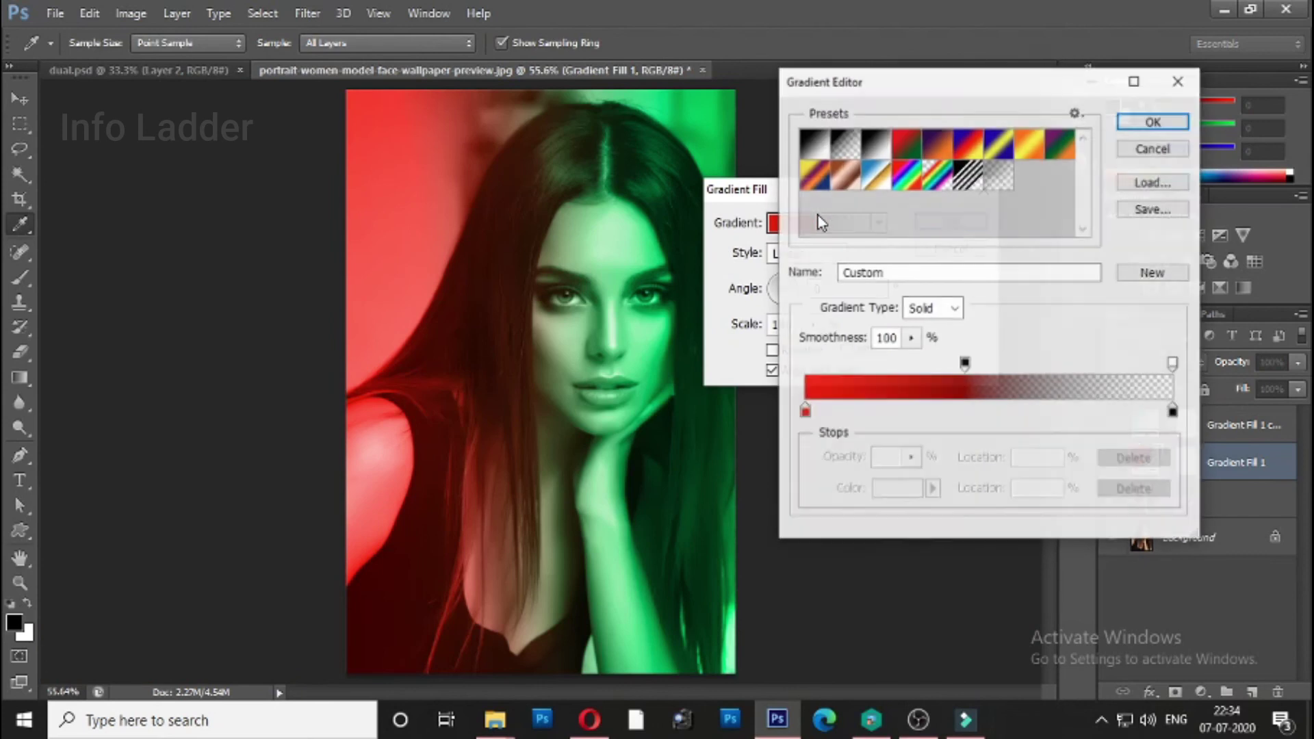
click(805, 411)
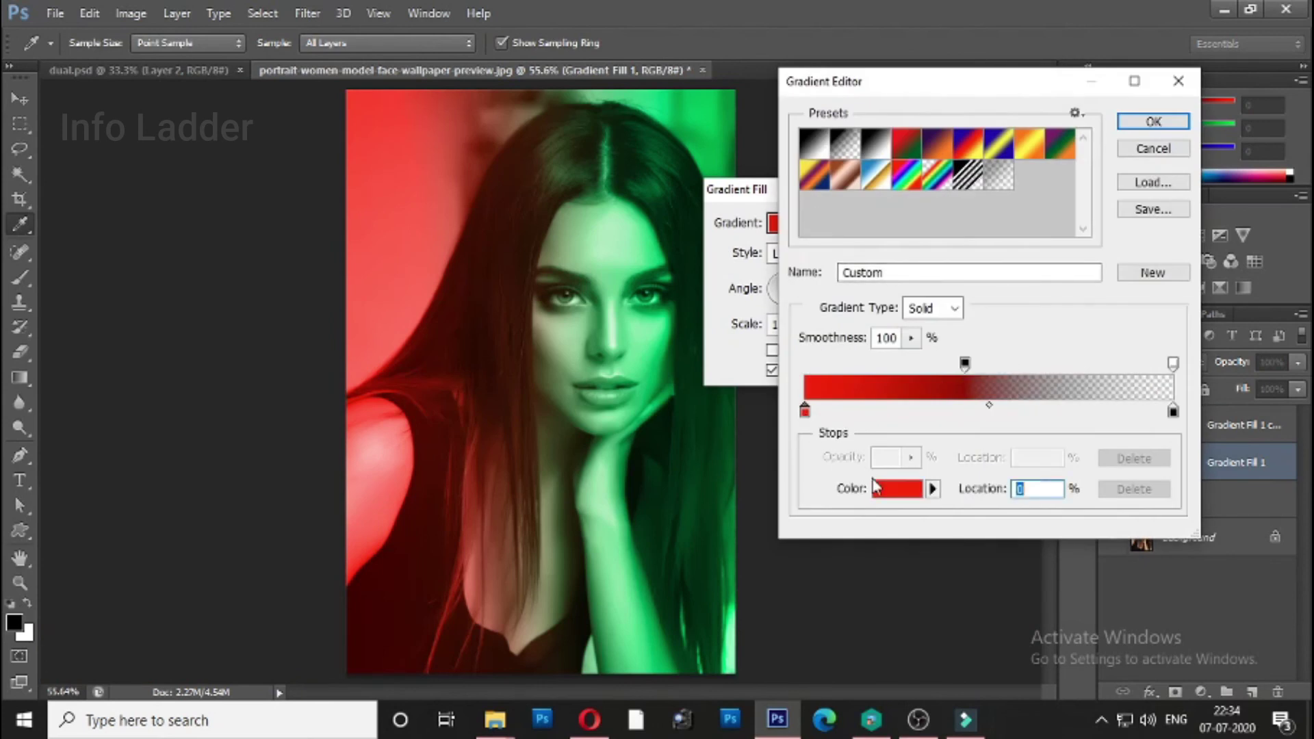
click(895, 490)
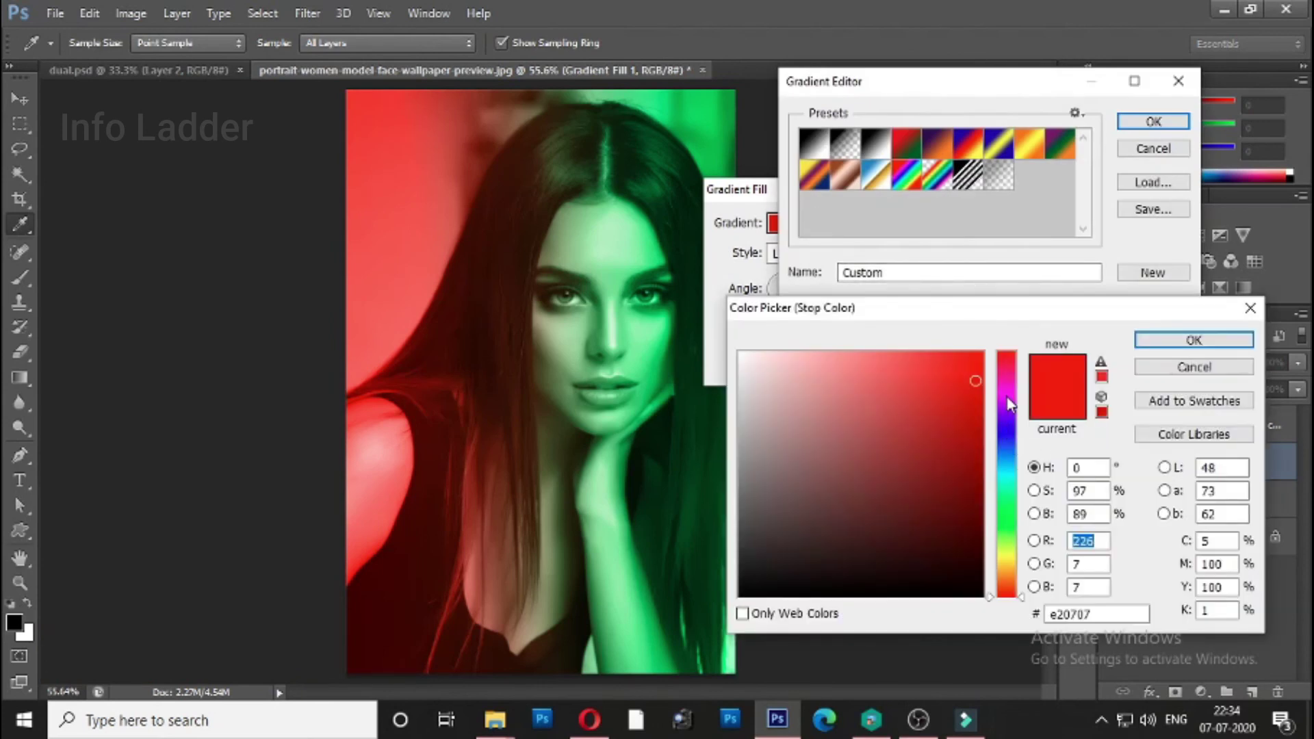
click(1007, 396)
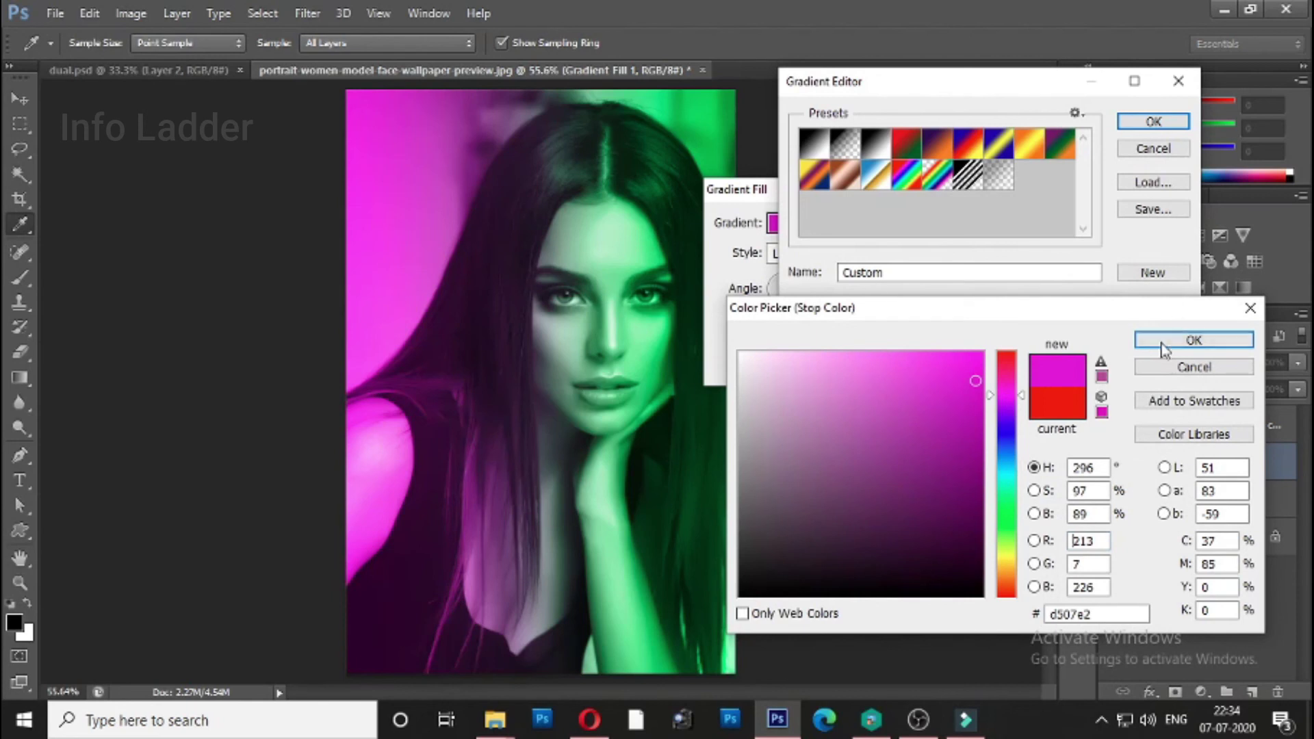
click(1192, 340)
click(1153, 122)
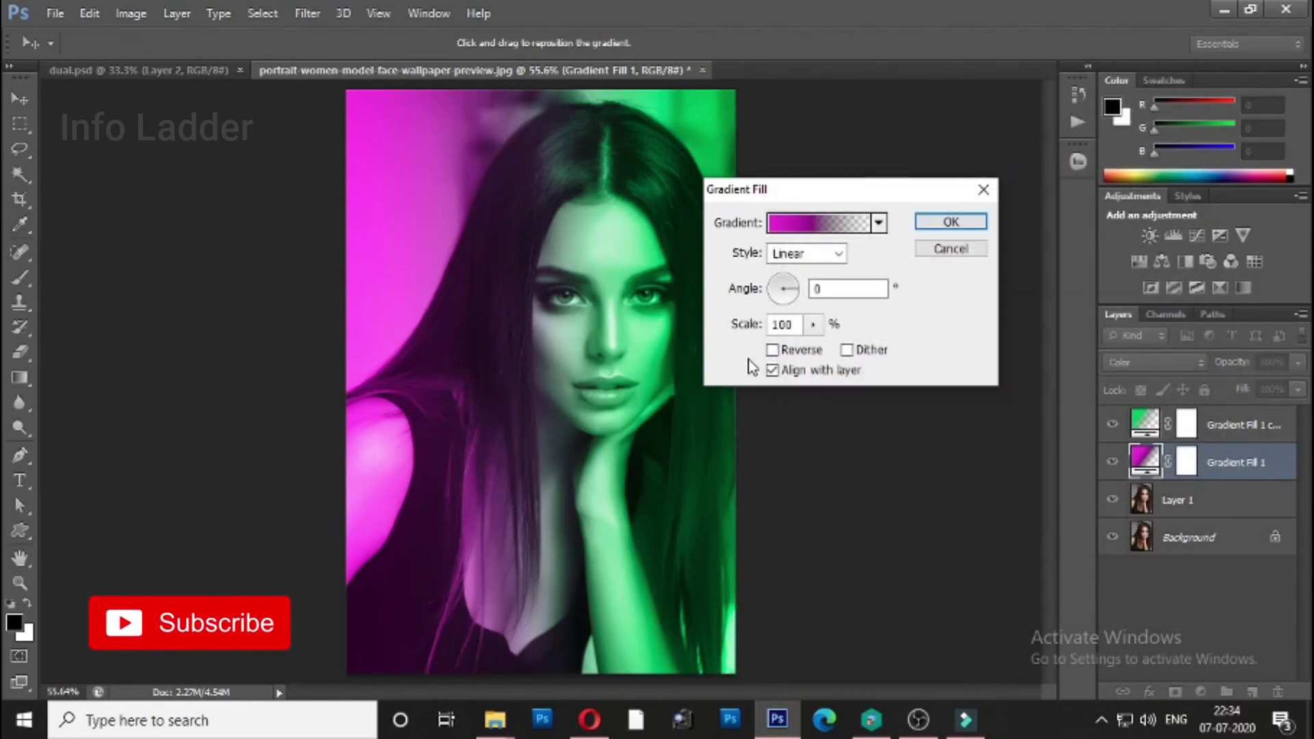
click(946, 224)
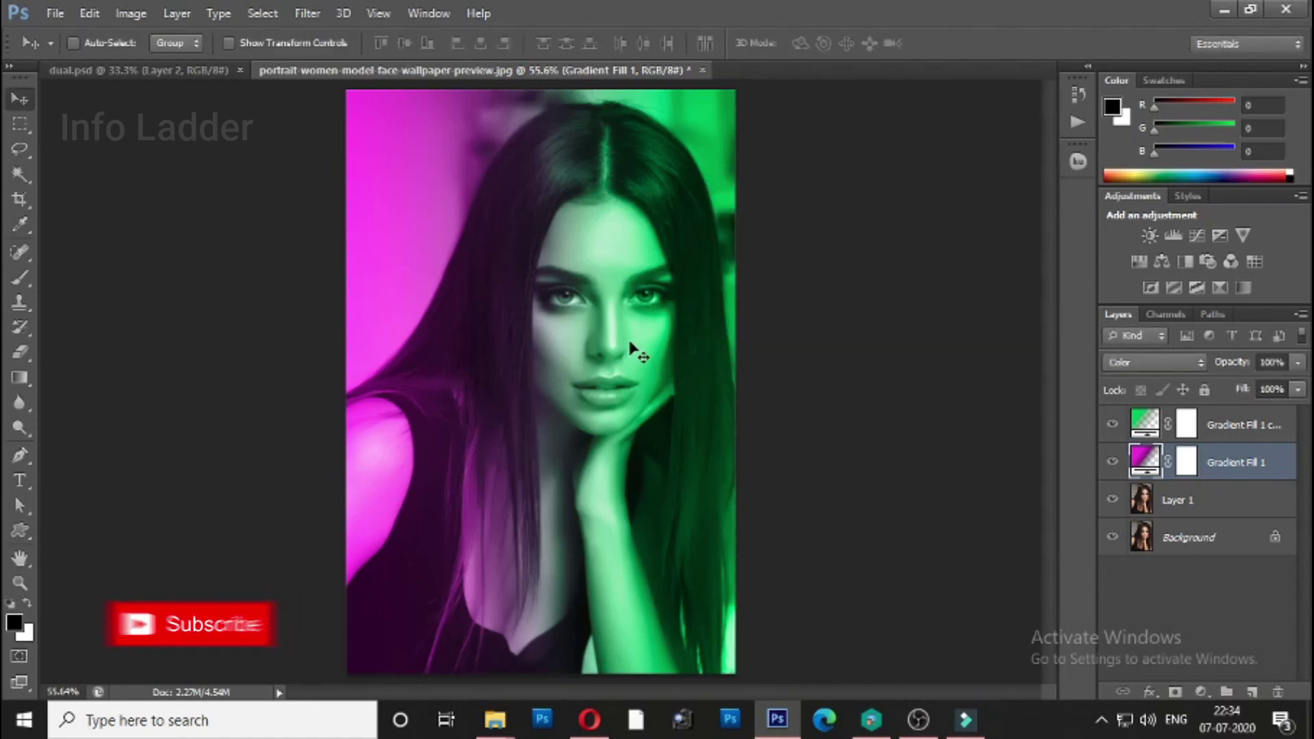
Stamp all visible layers into a new merged layer above the green gradient fill
click(1146, 426)
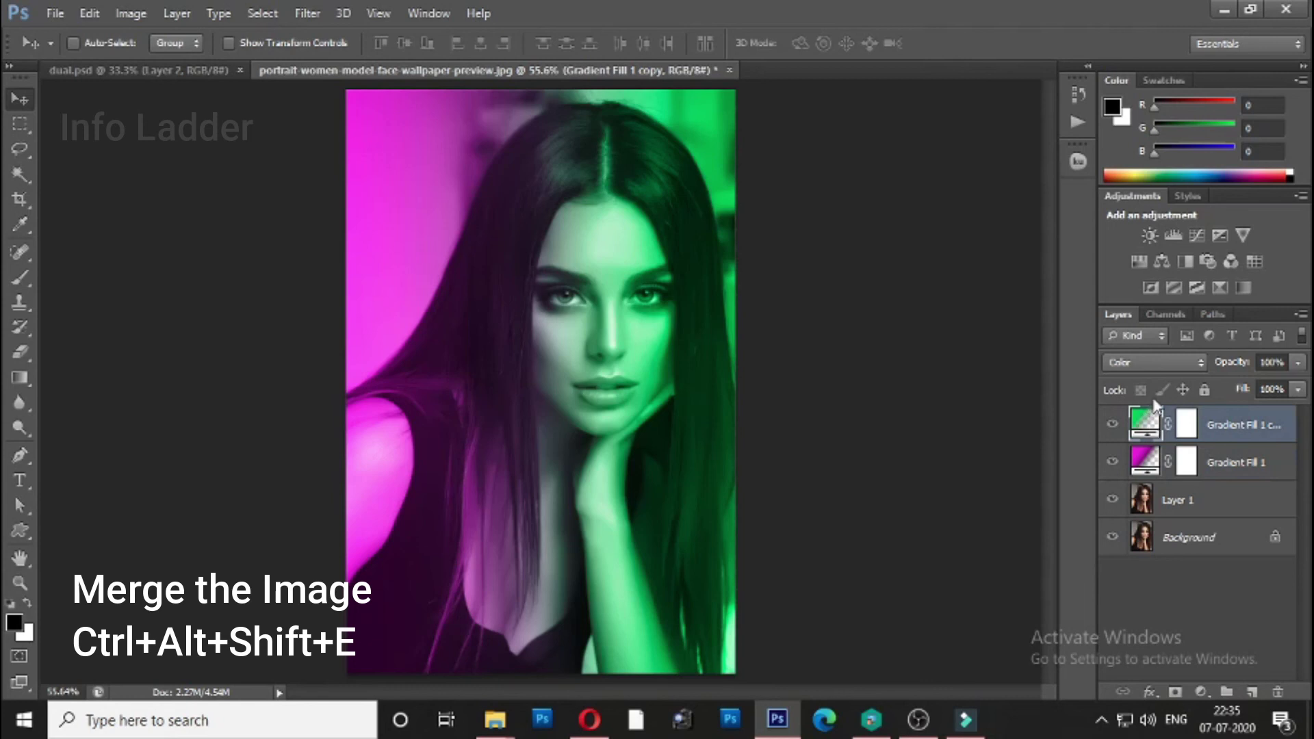
key(ctrl+alt+shift+e)
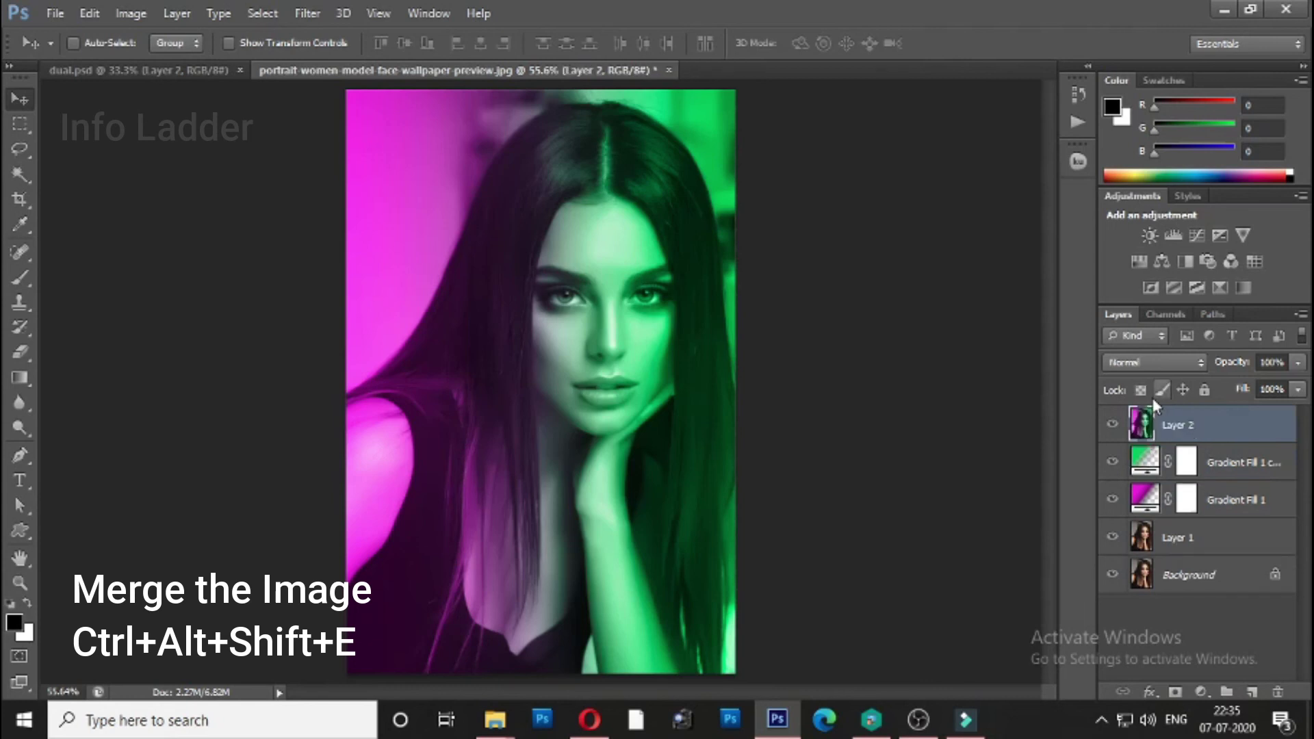
Apply a High Pass filter with a 2-pixel radius to the stamped layer and set its blend mode to Vivid Light
click(308, 15)
mouse_move(358, 354)
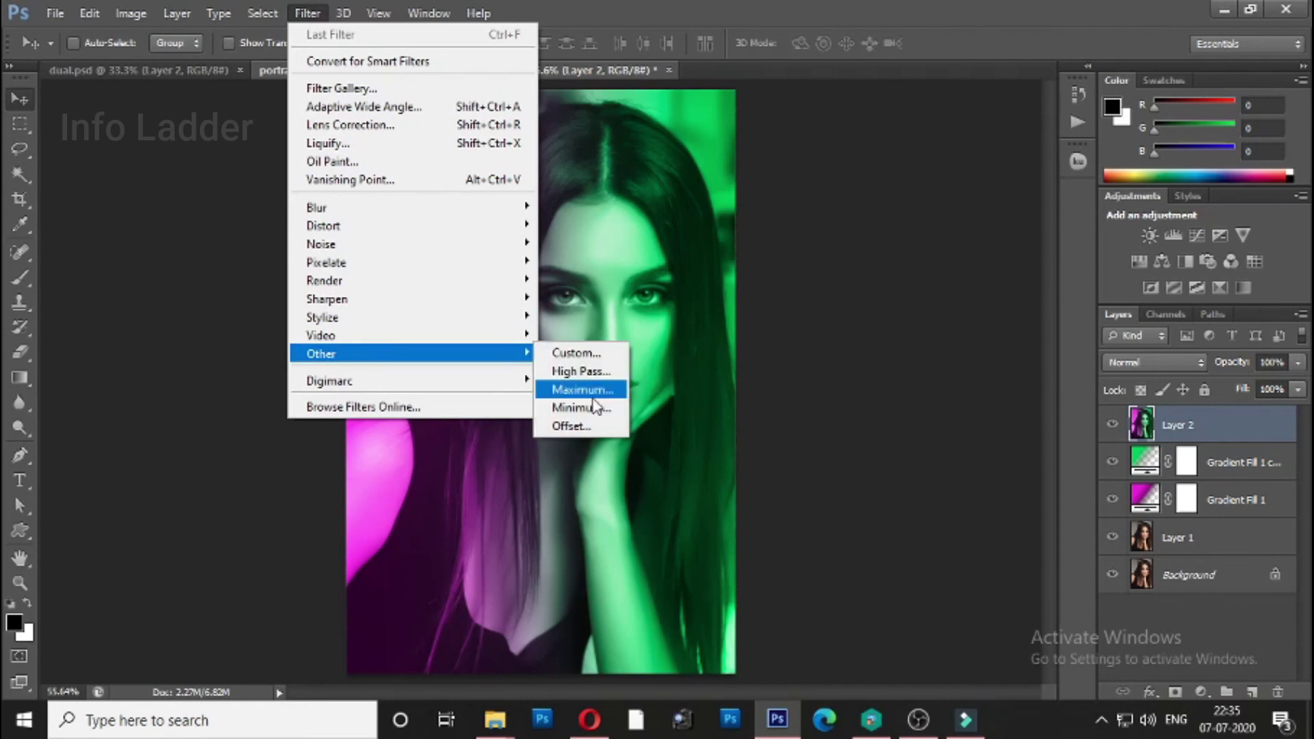
click(583, 371)
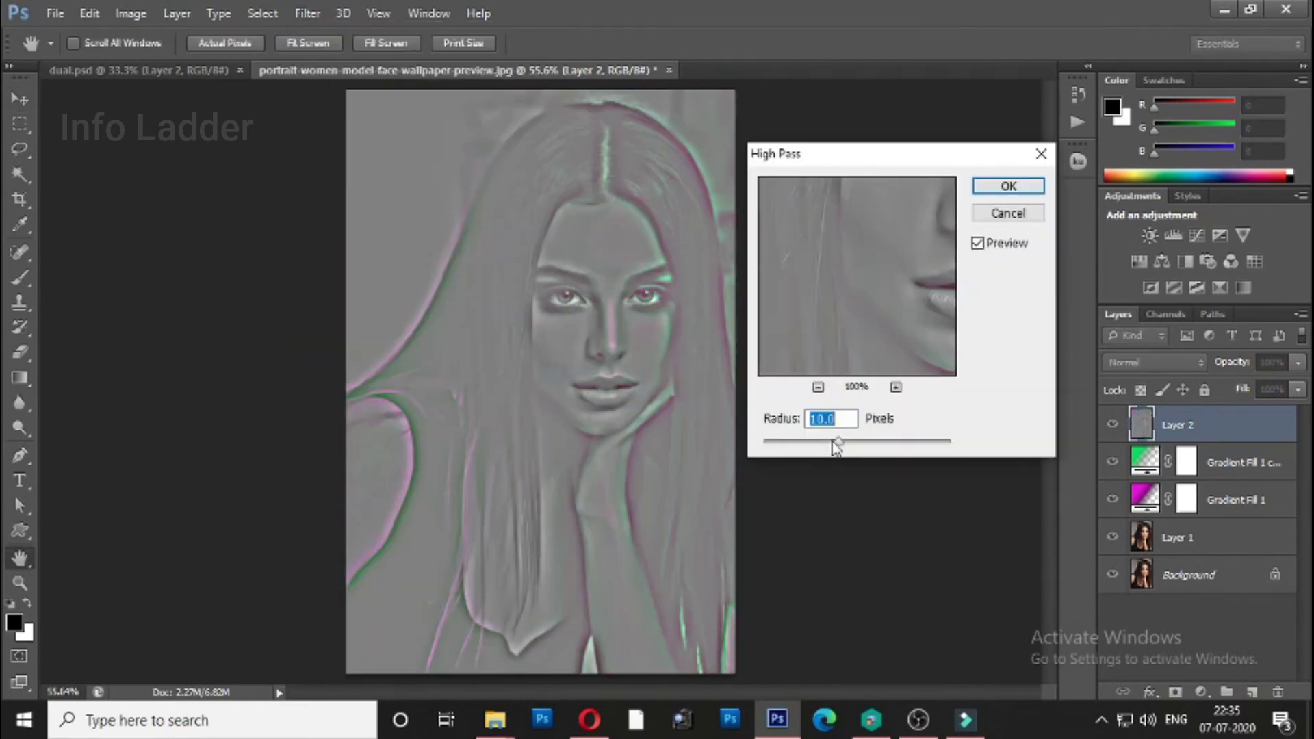
text(2)
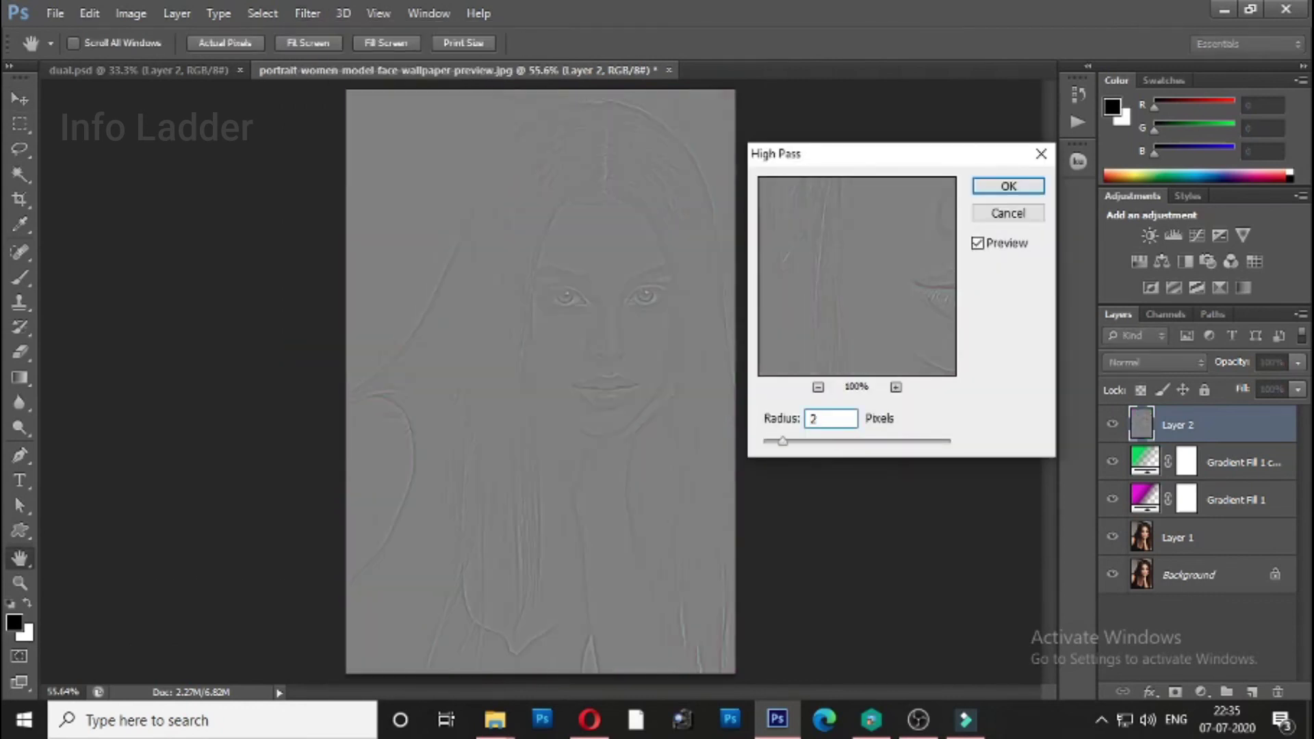
click(1007, 186)
click(1126, 363)
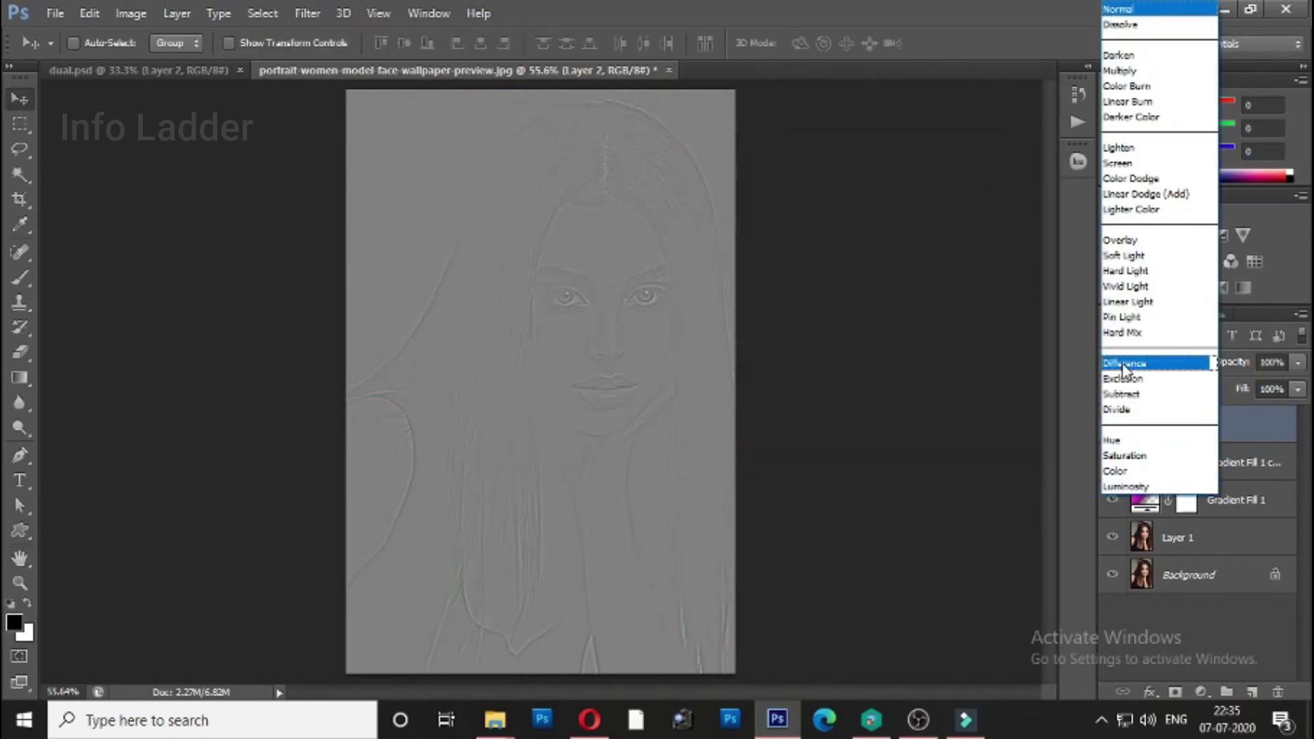
click(1122, 287)
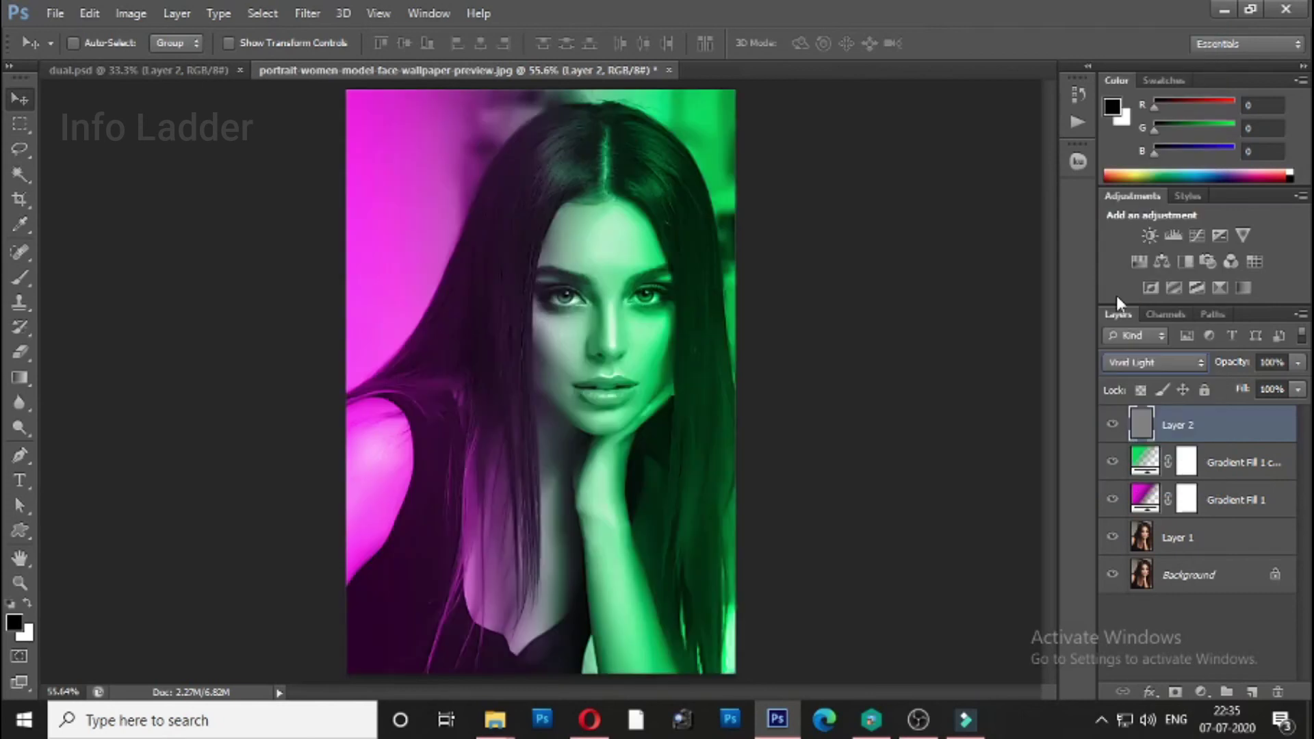
Compare the portrait with and without the sharpening layer, examining the face and hair detail up close and as a whole
click(1112, 426)
click(1113, 426)
scroll(616, 352, up, 2)
scroll(613, 357, up, 5)
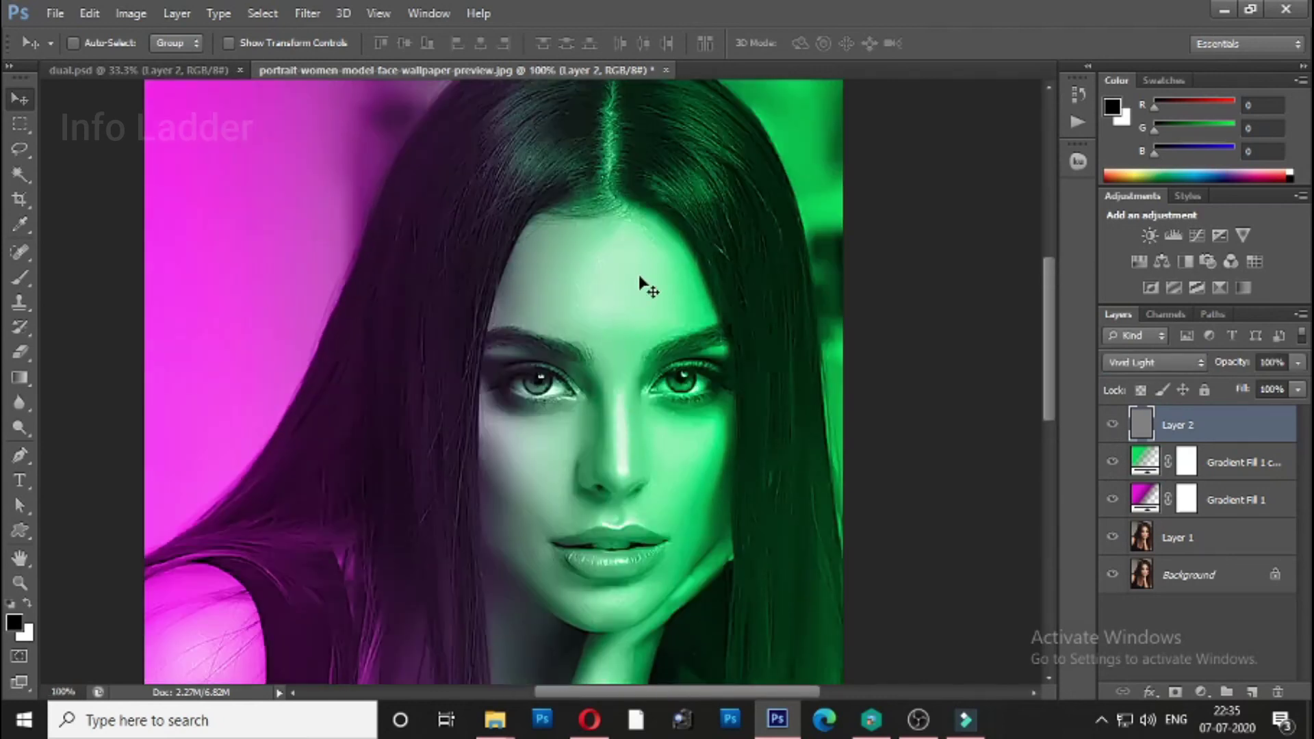
click(1112, 425)
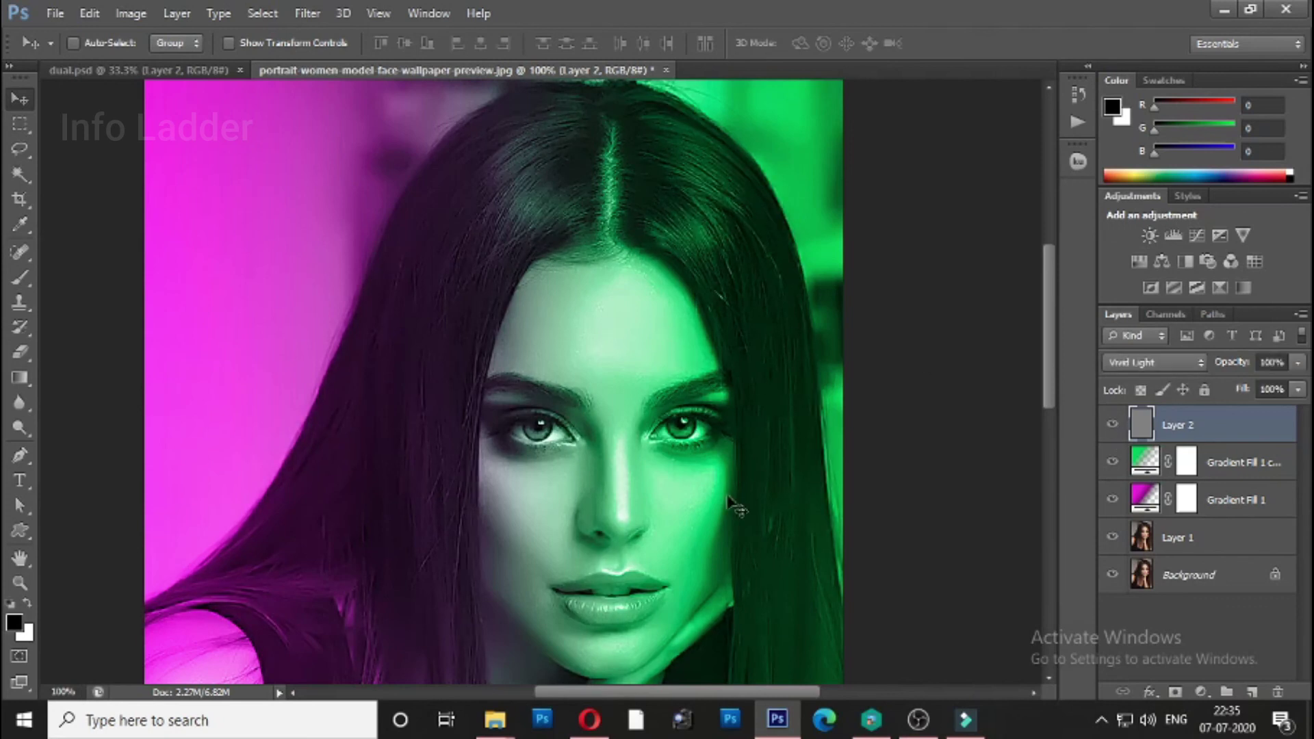
key(ctrl+minus)
key(ctrl+minus)
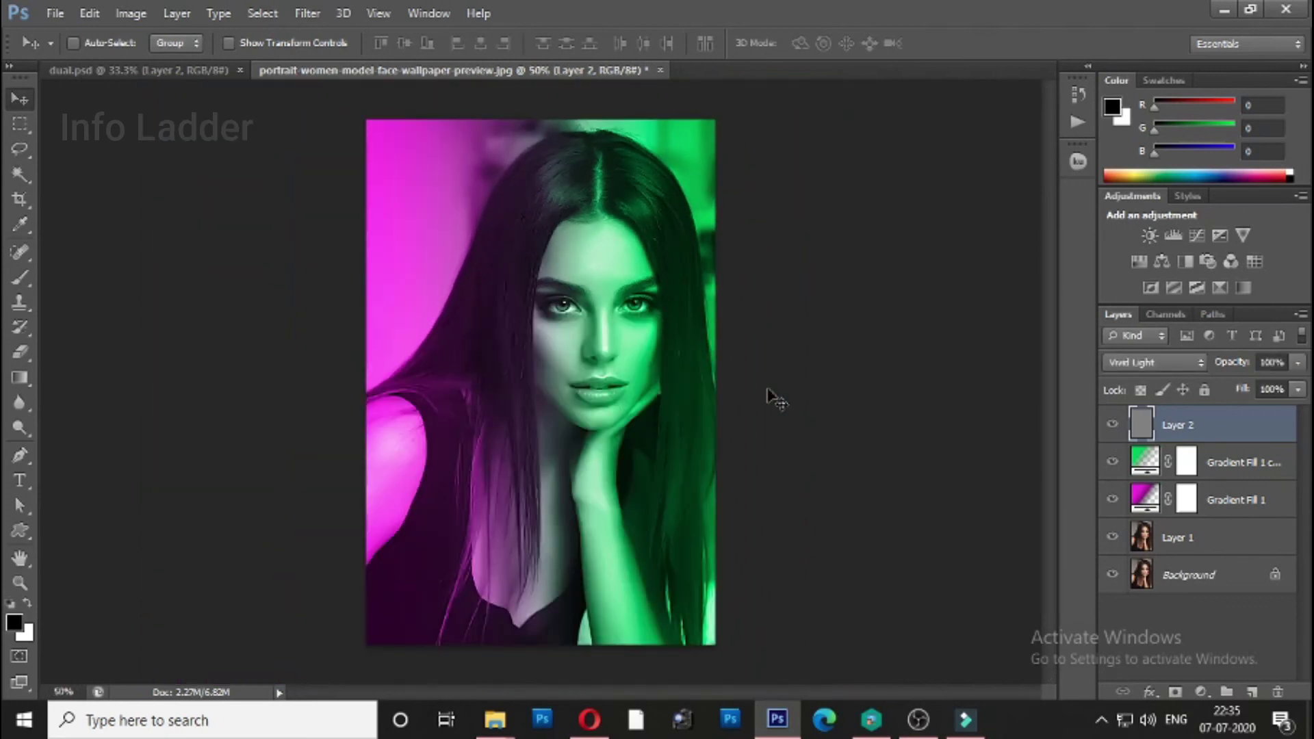